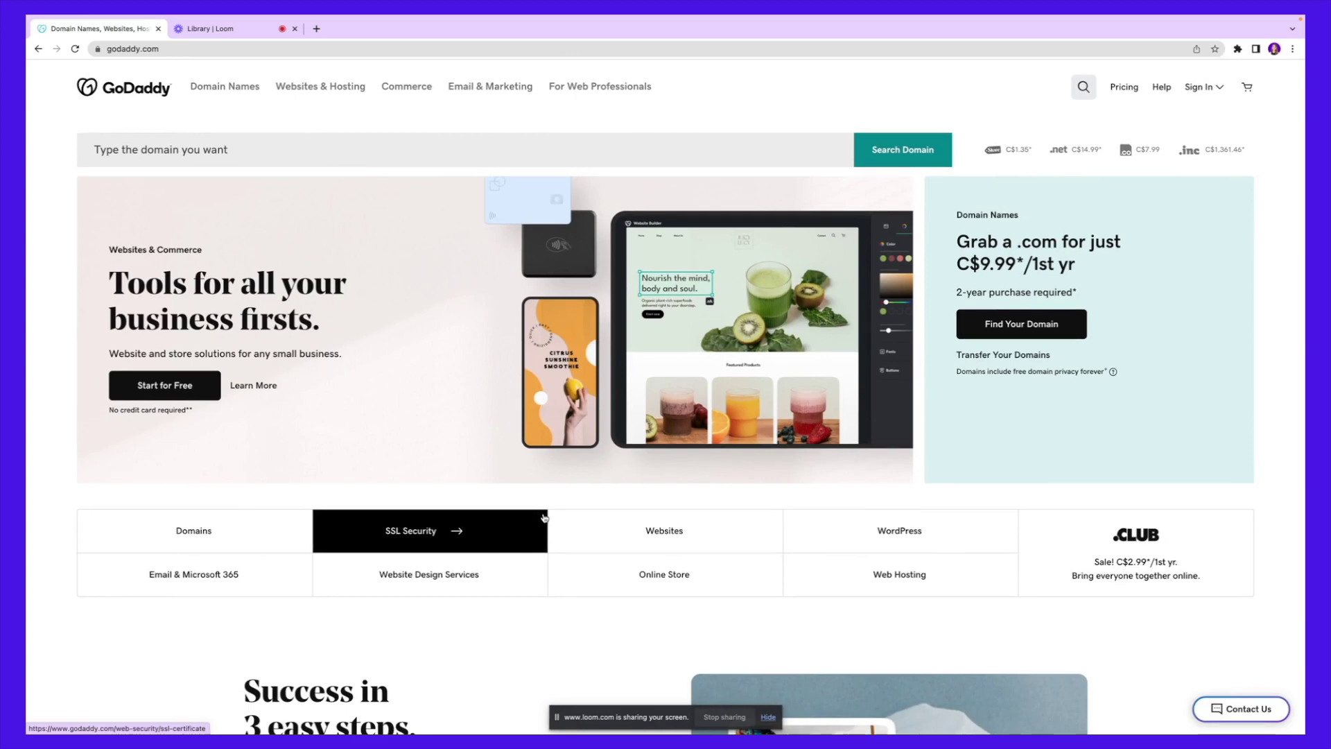
Look up the domain icecream.com in the GoDaddy domain search
left_click(138, 145)
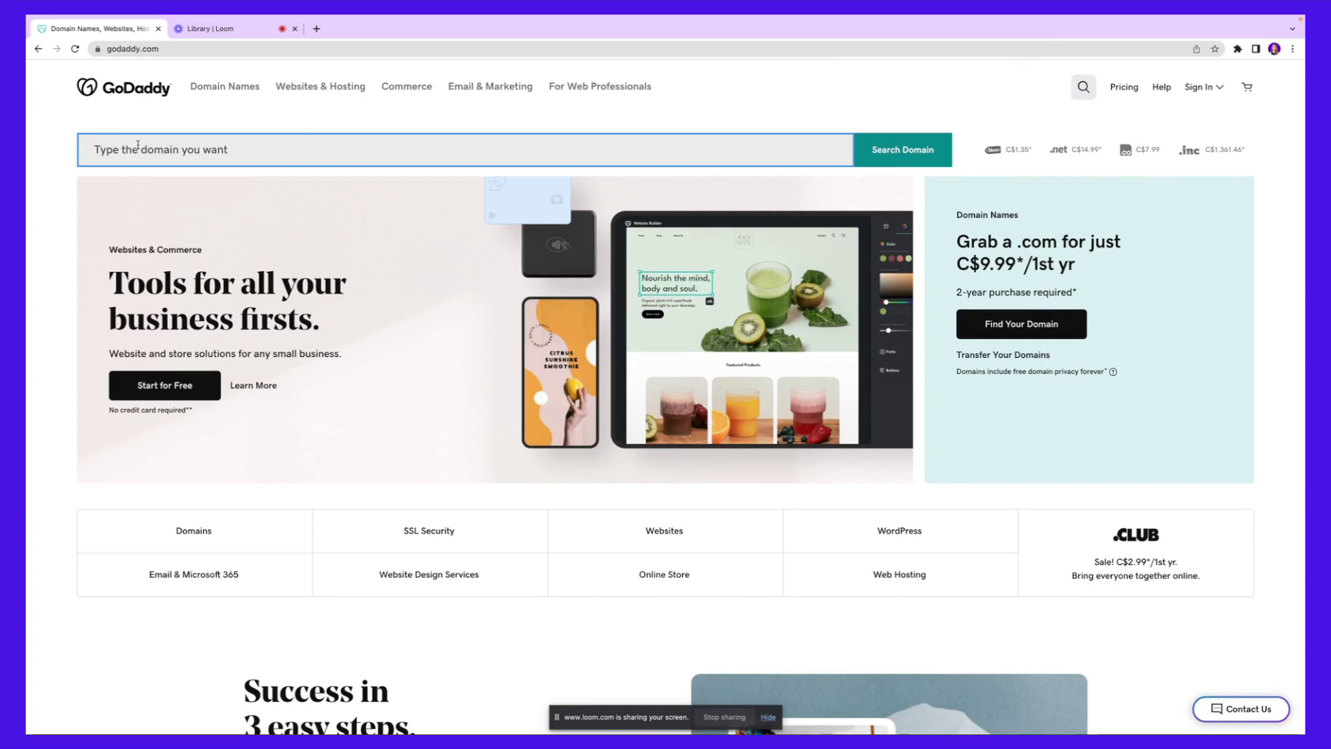
type("icecr")
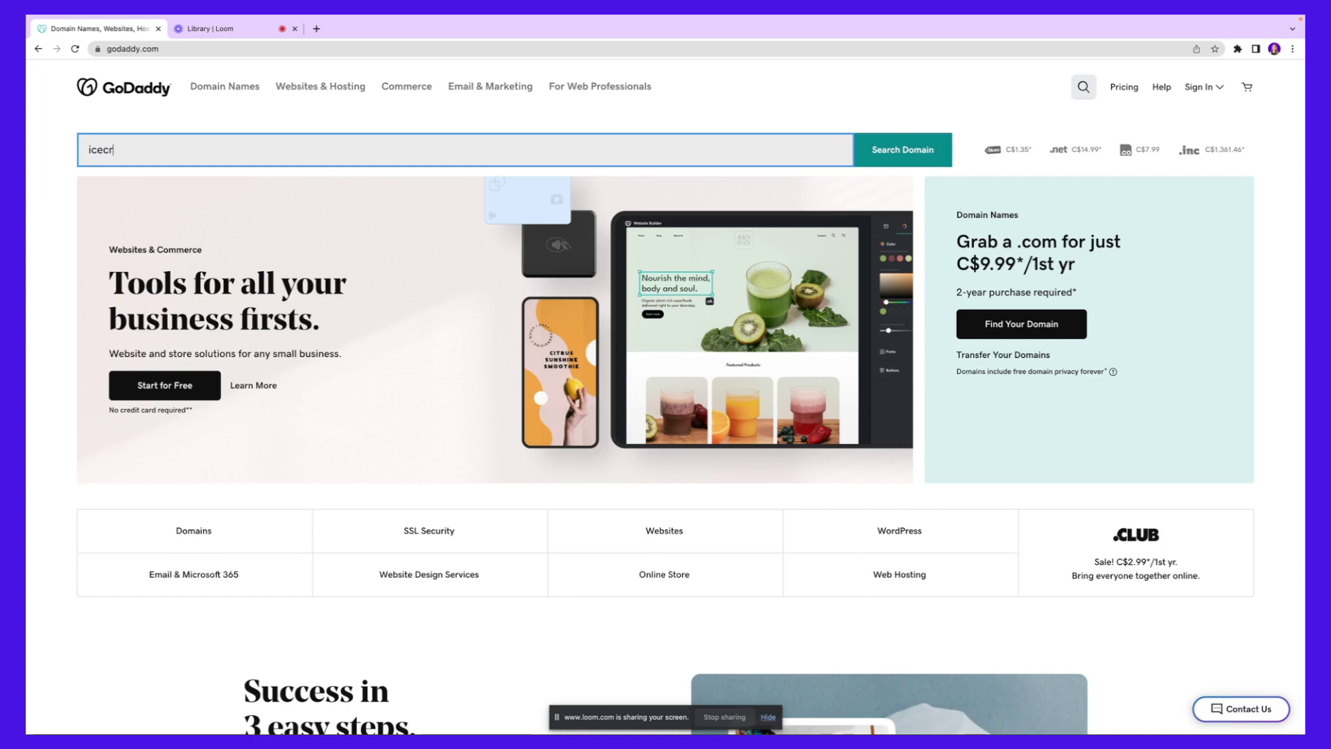
type("eam.")
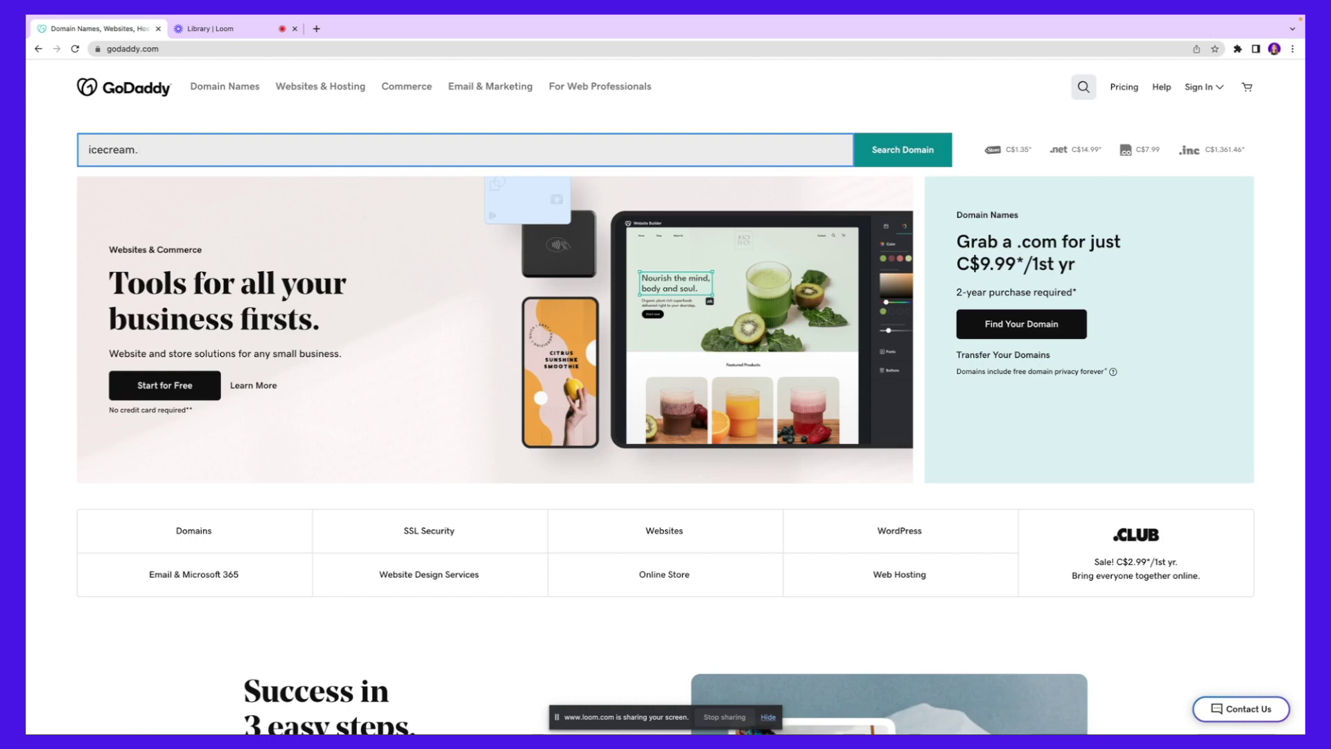
type("com")
scroll(106, 139, "up", 5)
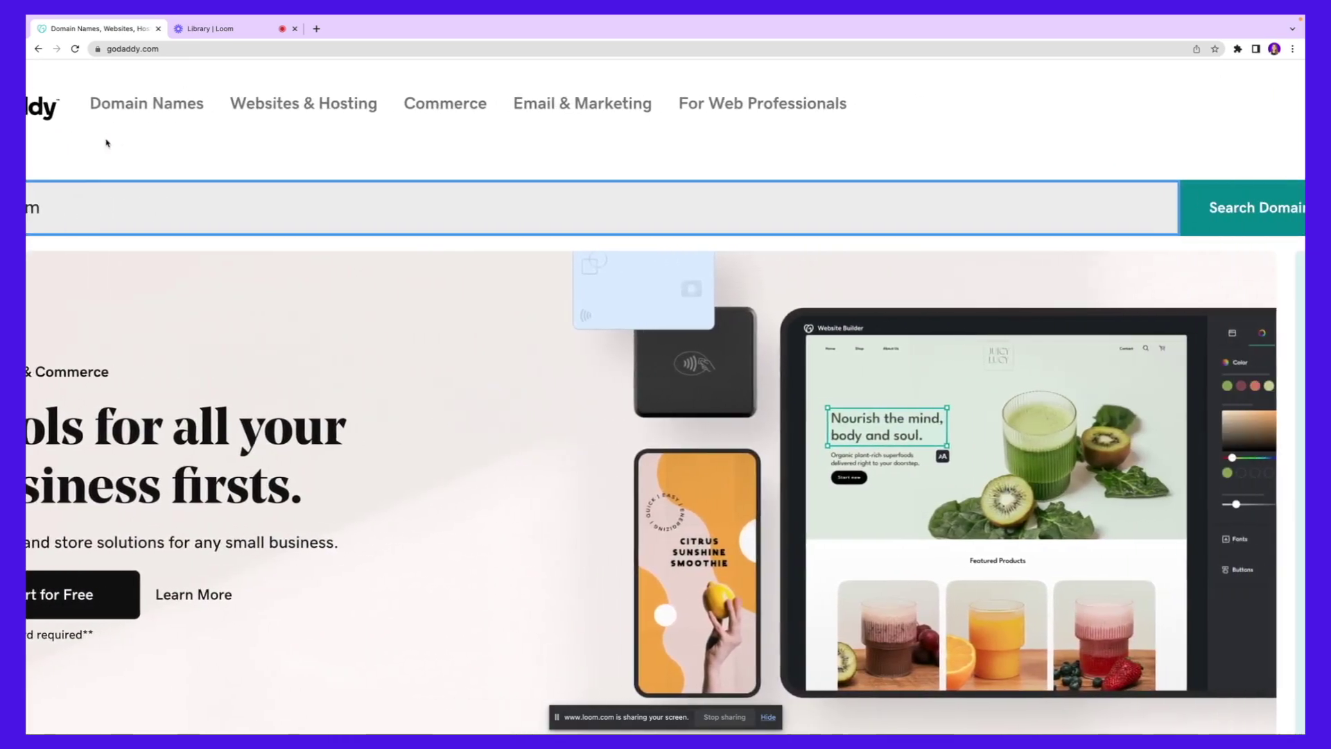
scroll(106, 143, "down", 5)
left_click(1215, 217)
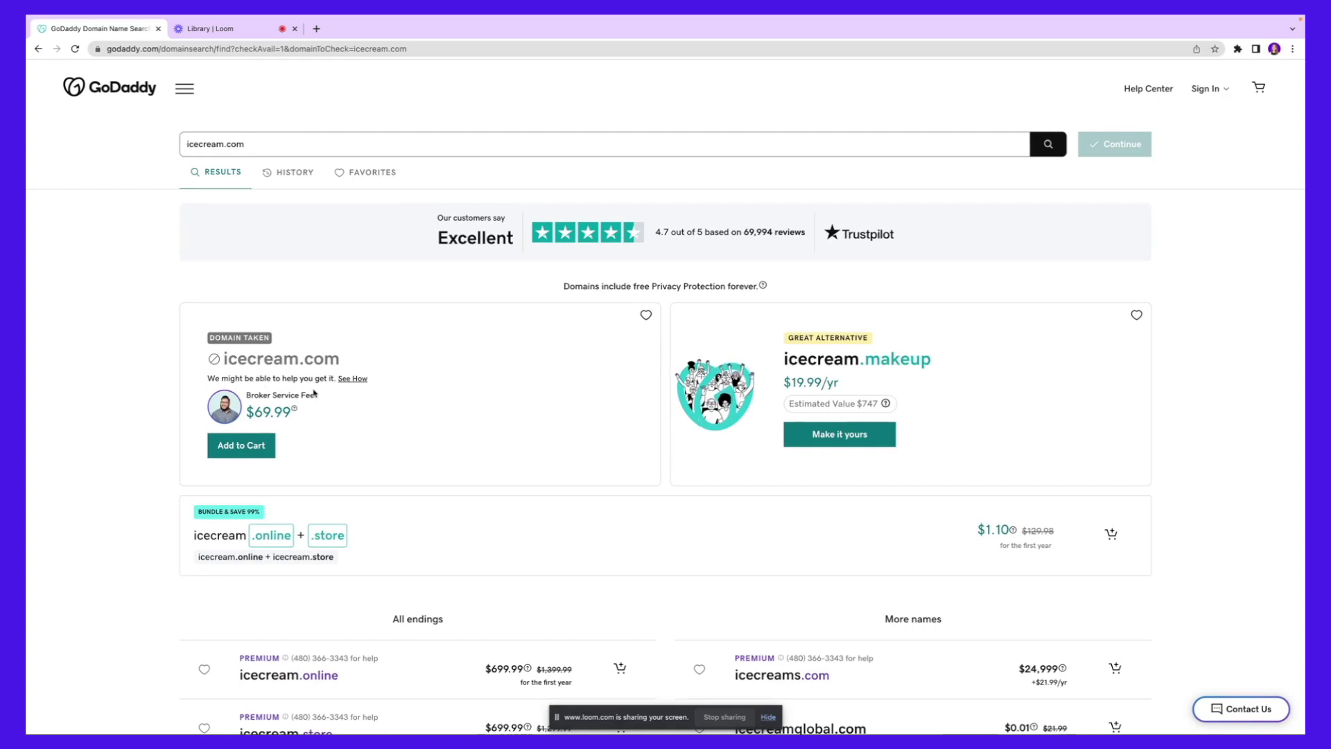
Reset the page zoom and expand the icecream.online listing ($699.99 premium domain)
scroll(314, 393, "up", 5)
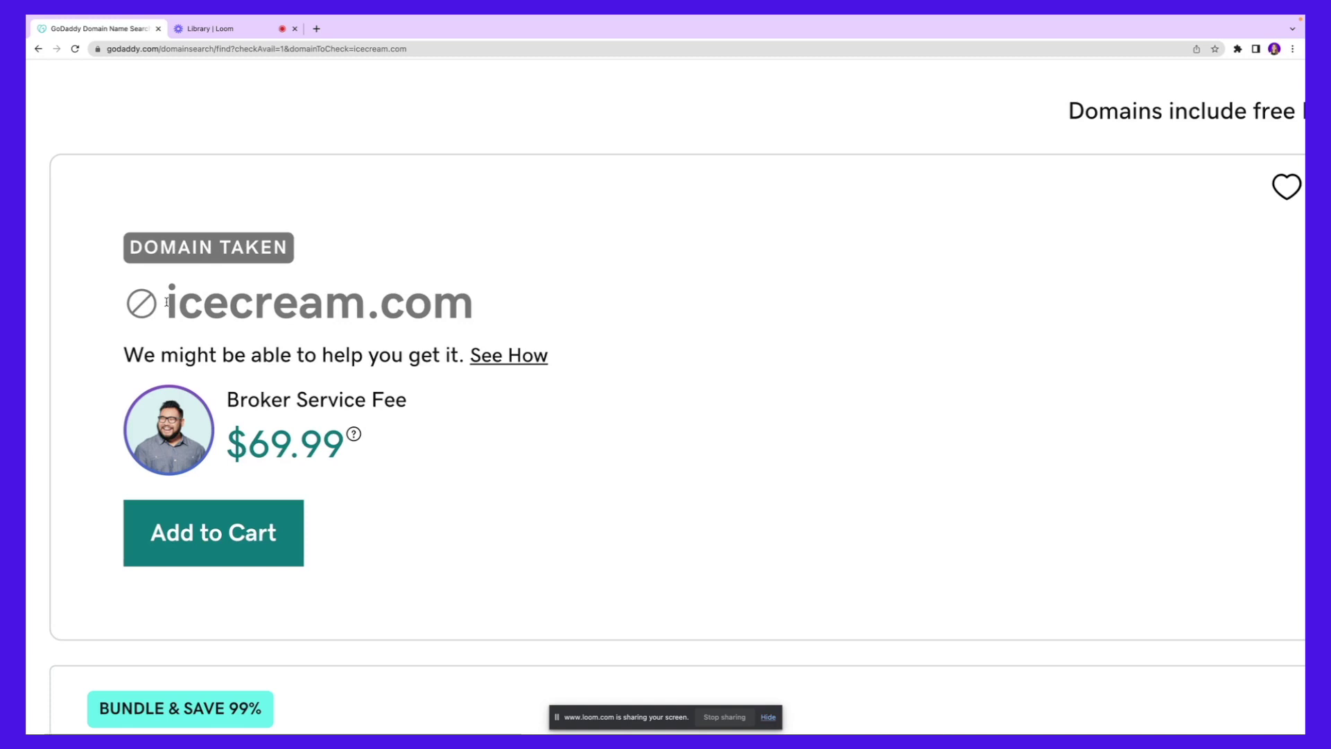
key("ctrl+0")
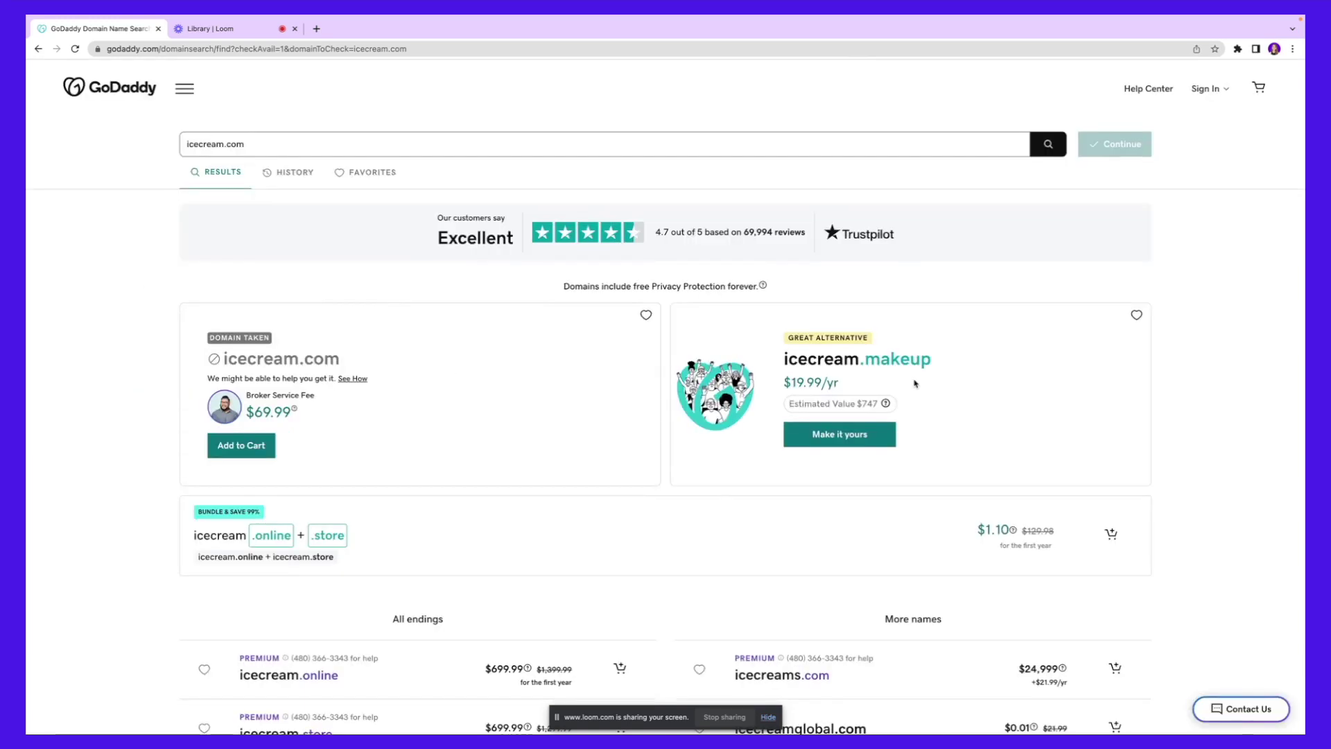
scroll(832, 389, "down", 5)
scroll(915, 383, "down", 2)
scroll(915, 383, "down", 1)
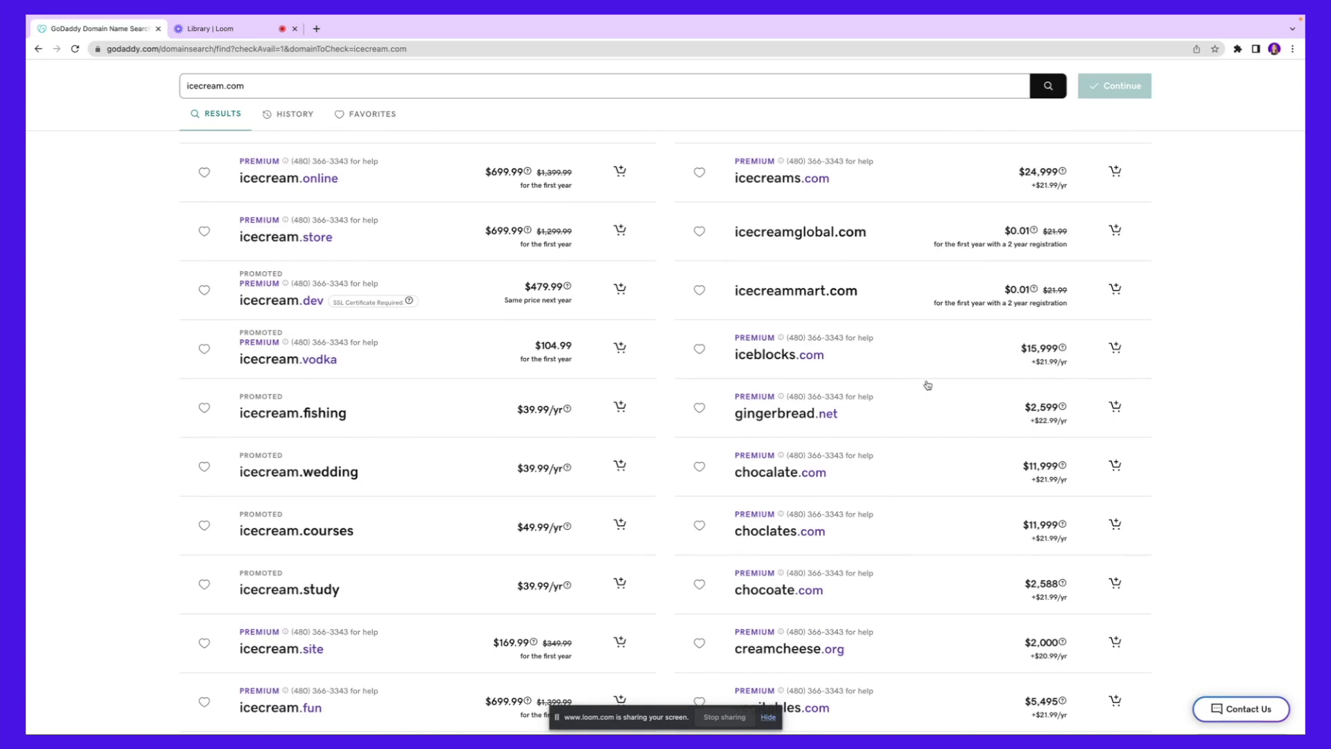
scroll(926, 384, "up", 1)
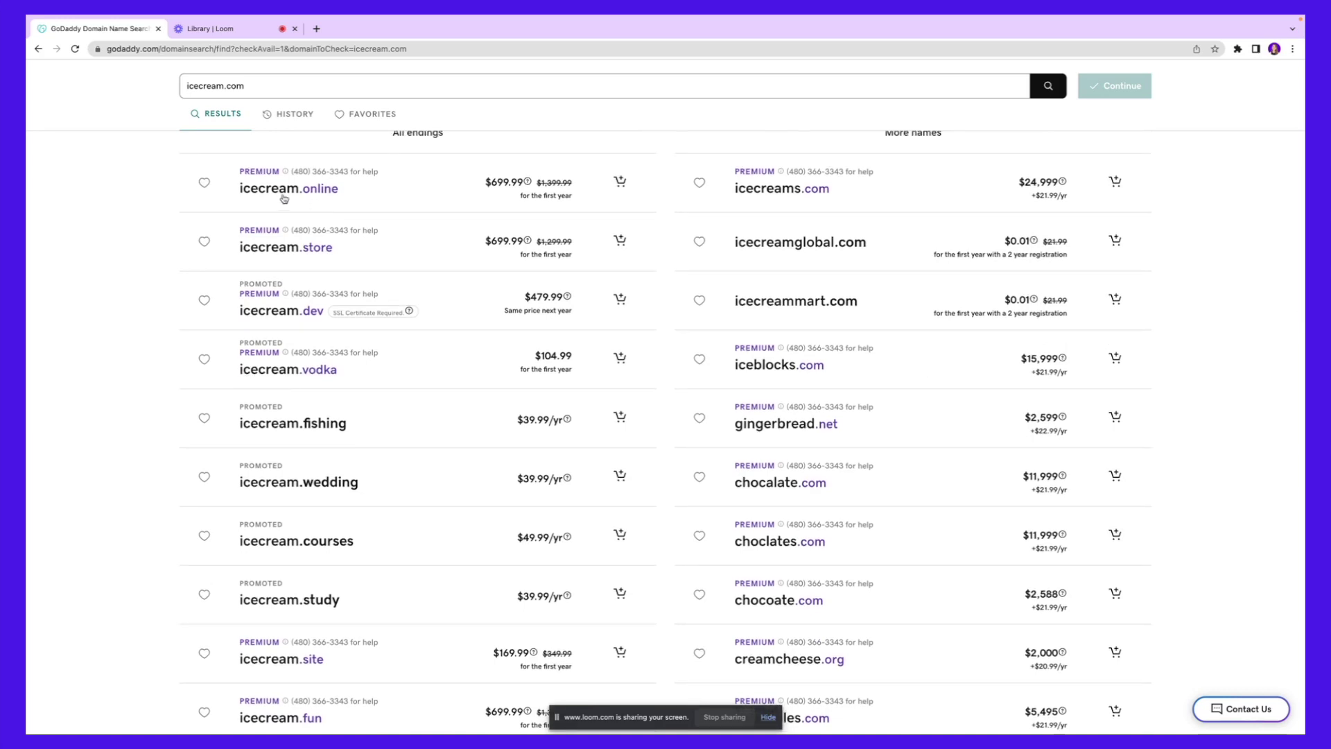
left_click(373, 191)
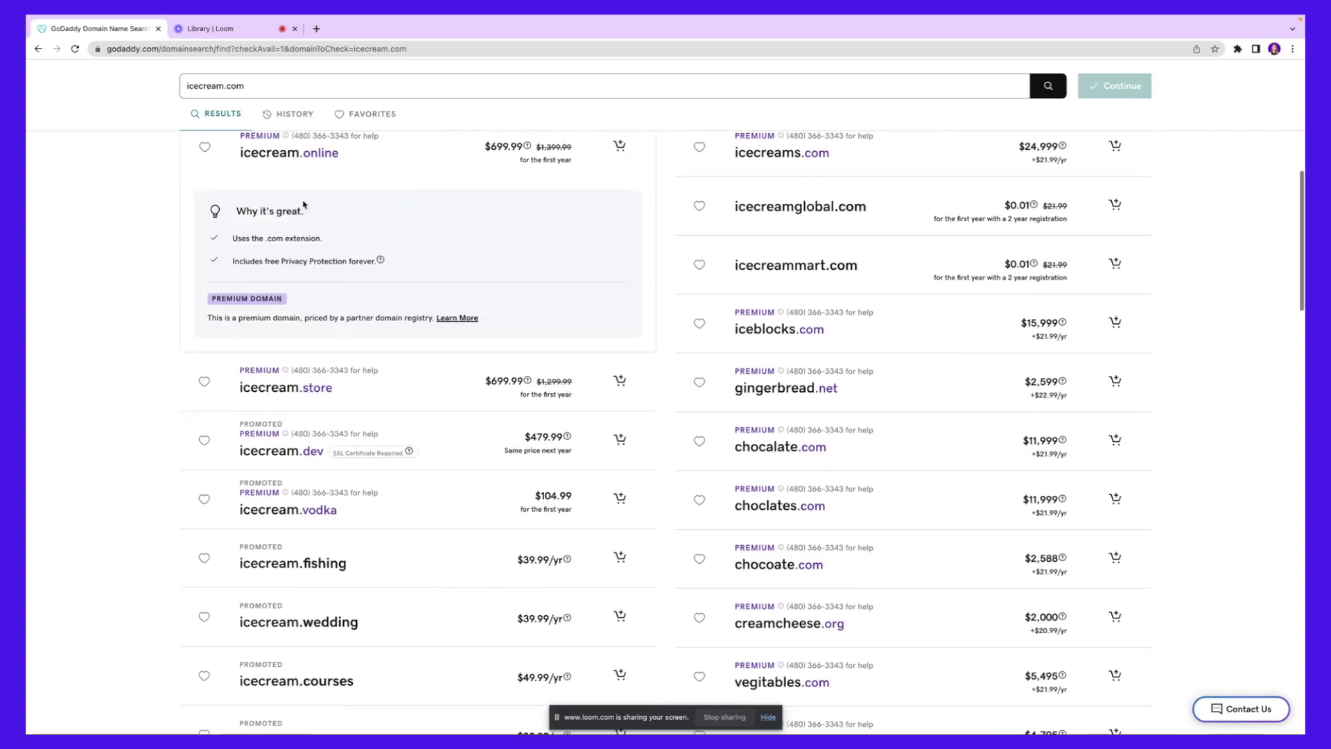
Expand icecreamglobal.com and read the terms of its $0.01 first-year price
scroll(229, 199, "up", 1)
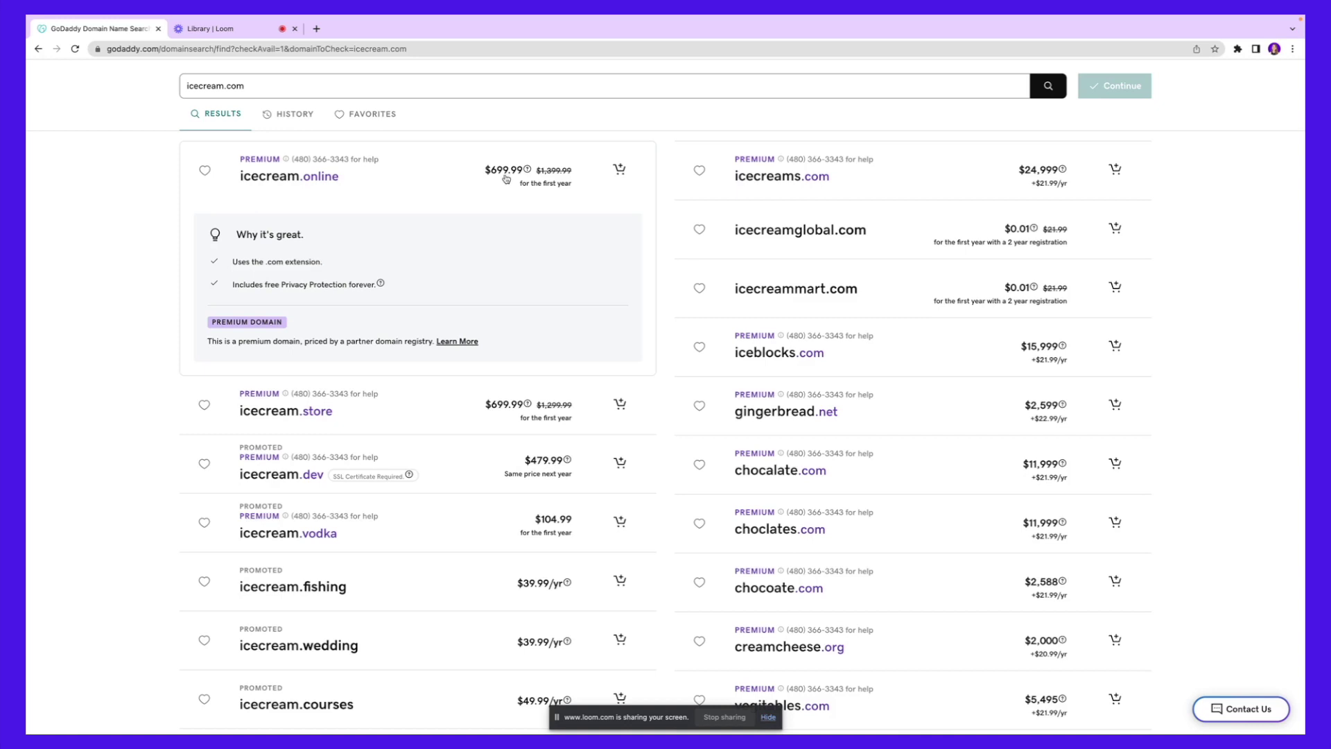
left_click(852, 239)
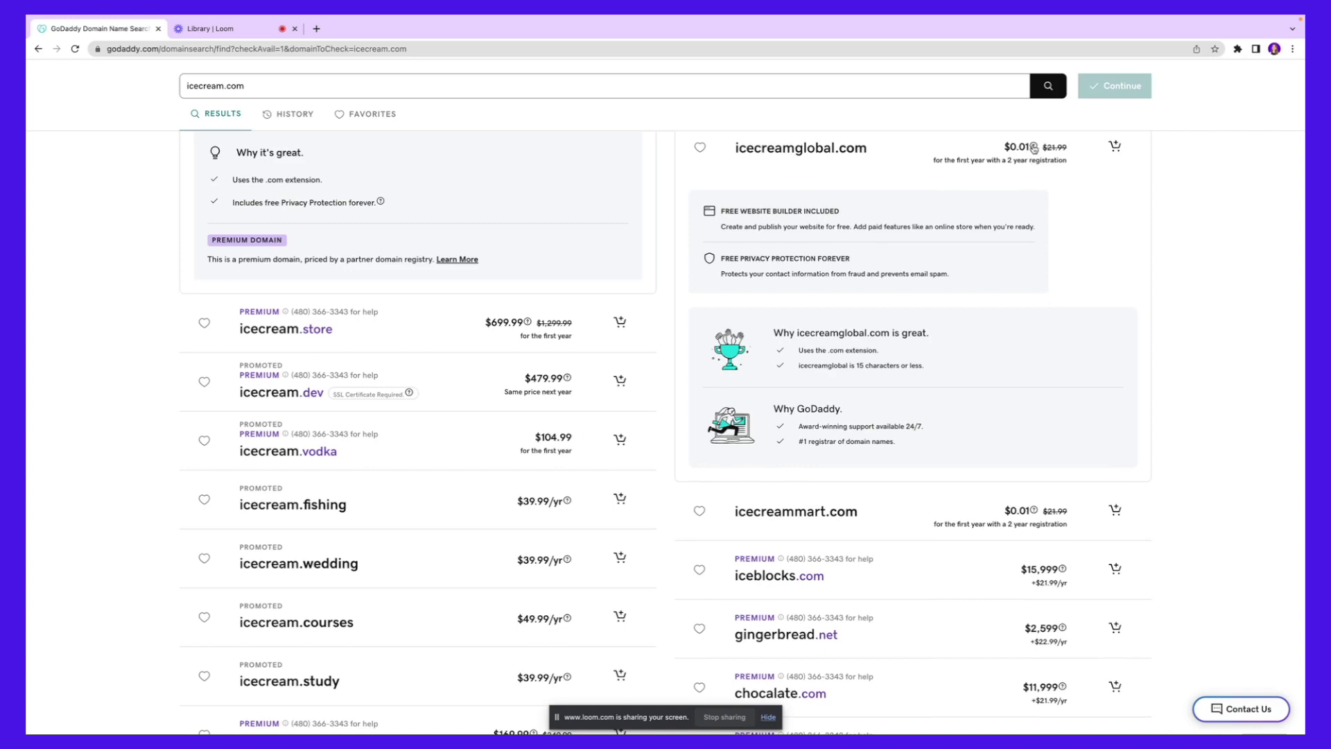
left_click(1034, 148)
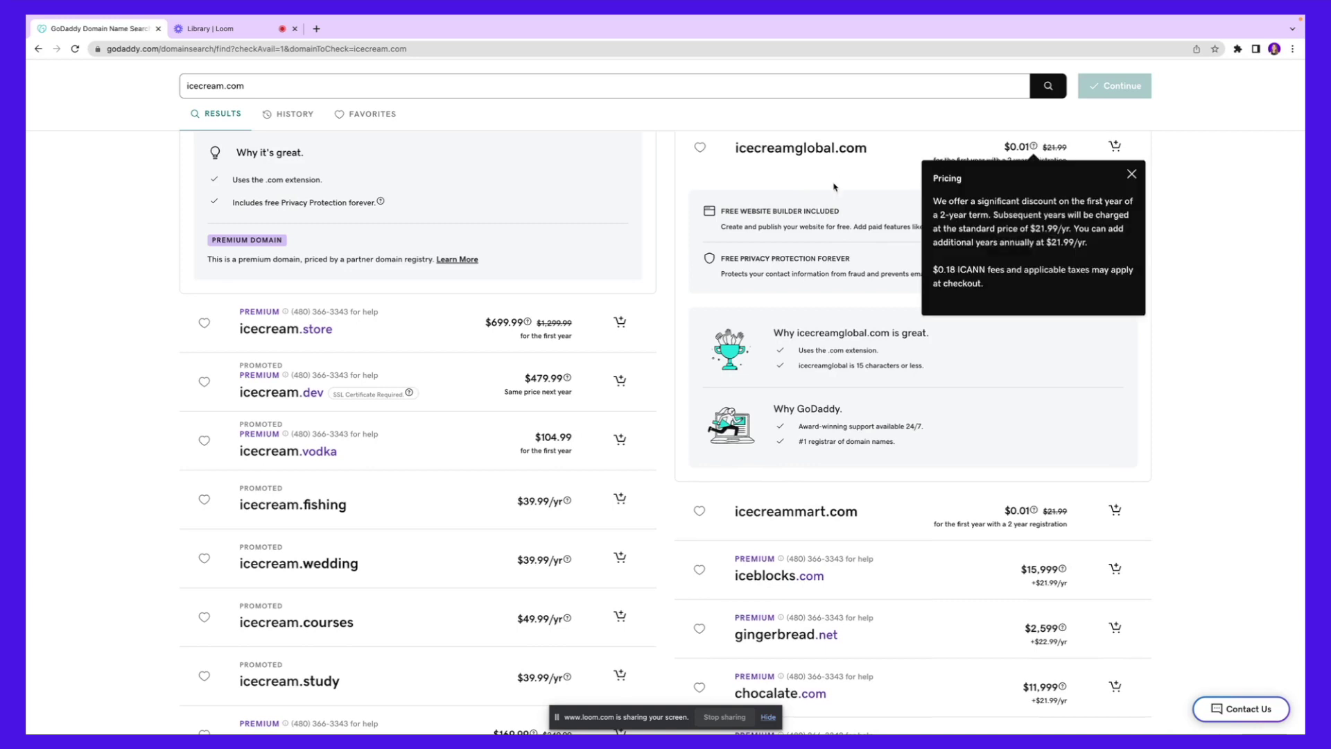
Trim the search term from icecream.com down to 'icecream'
scroll(523, 220, "up", 5)
key("BackSpace")
key("BackSpace")
scroll(522, 223, "down", 9)
scroll(522, 223, "down", 1)
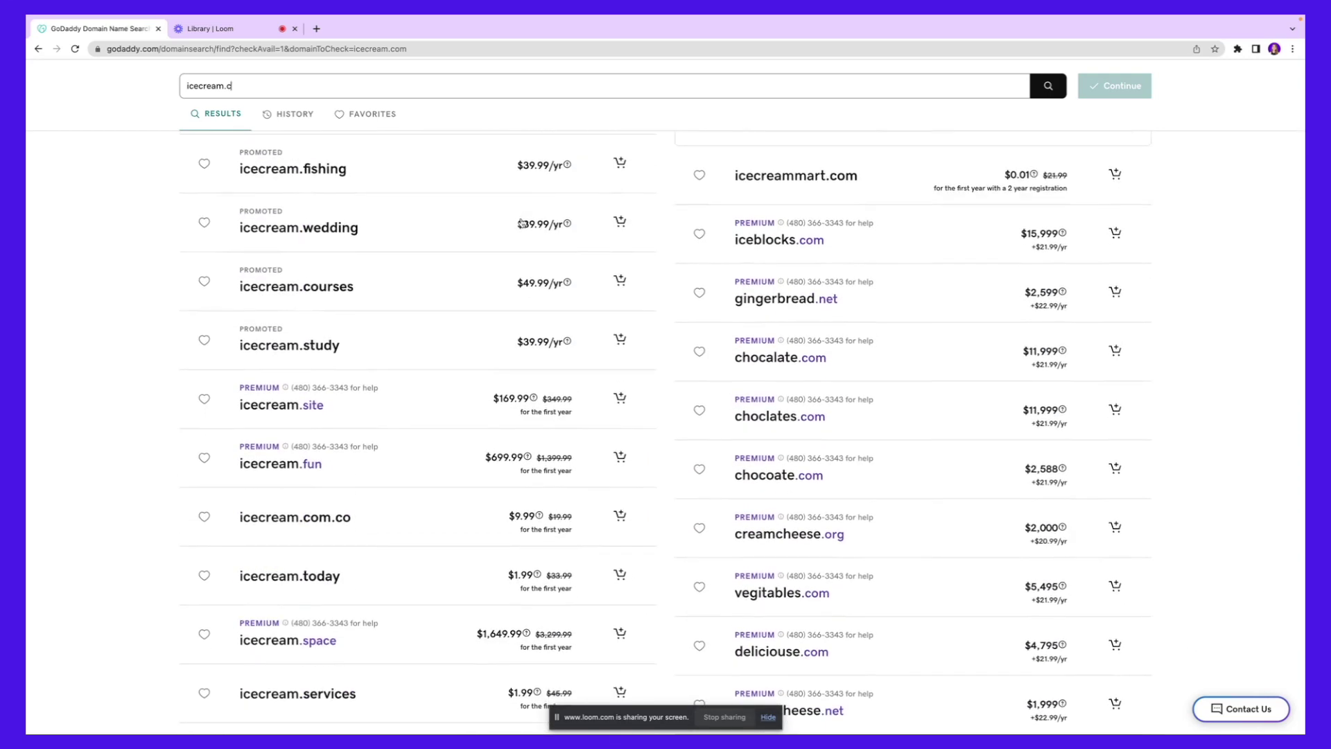
scroll(522, 222, "up", 10)
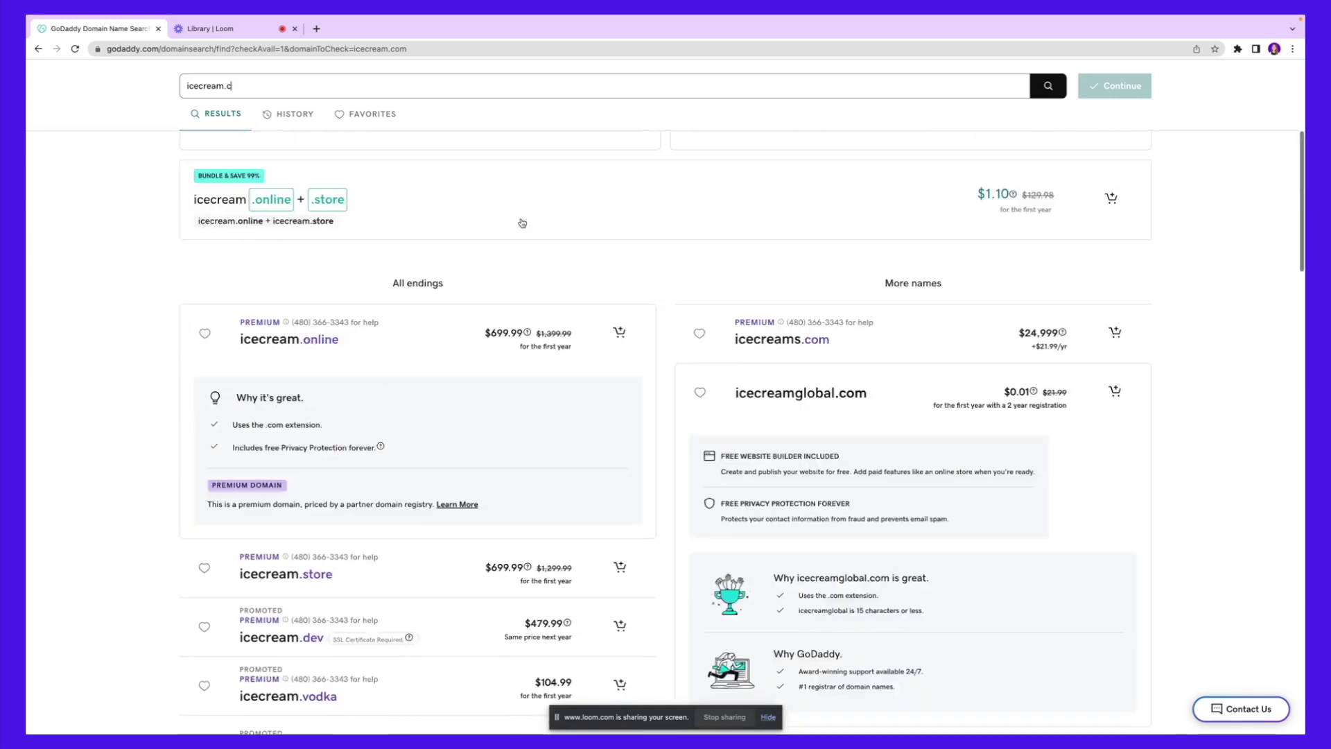
scroll(242, 117, "up", 2)
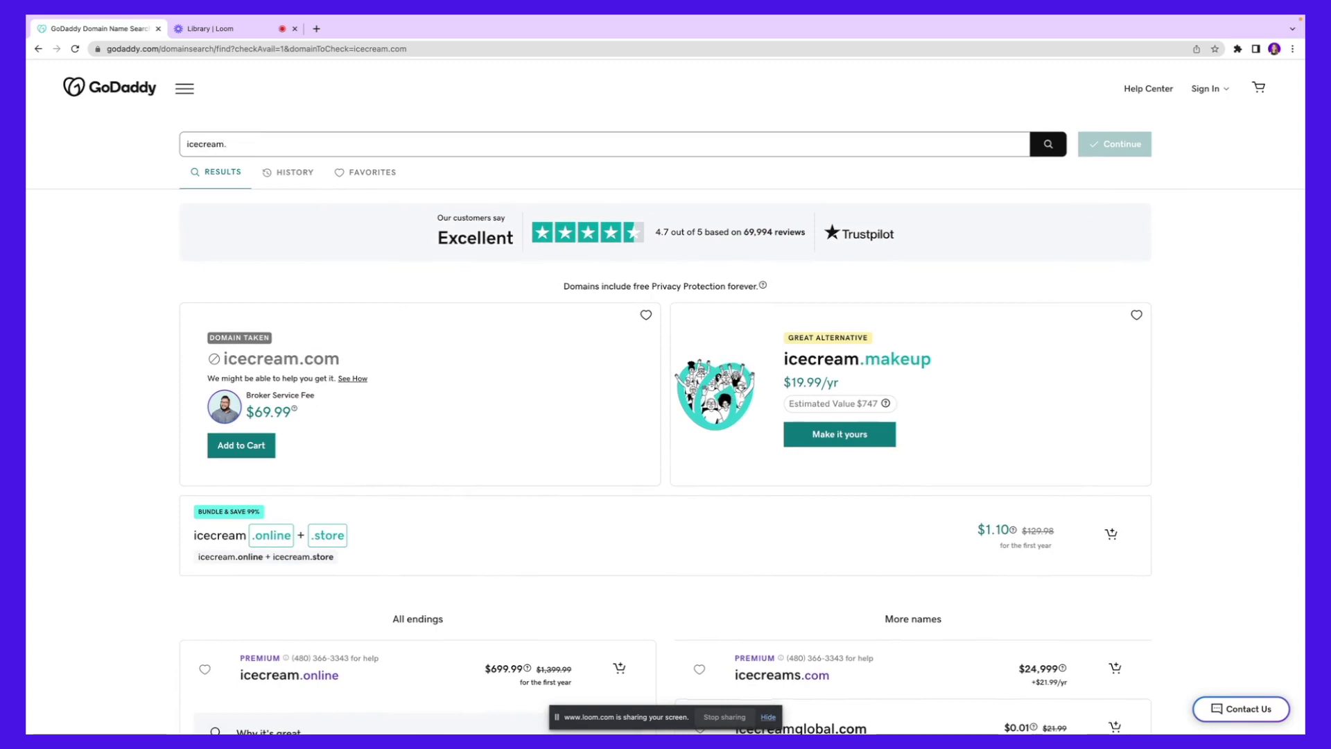
key("BackSpace")
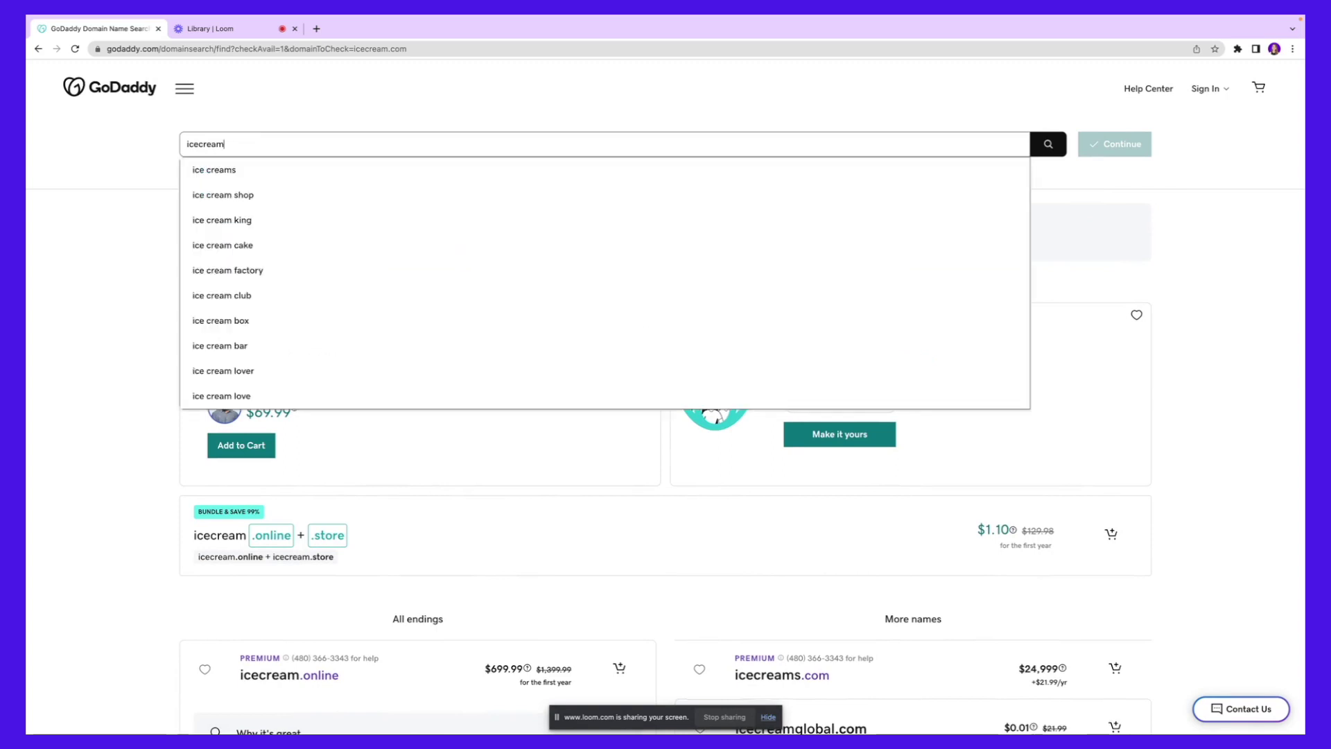
Search icecream.shop and add the suggested icecreams.shop domain to the cart
type(".shop")
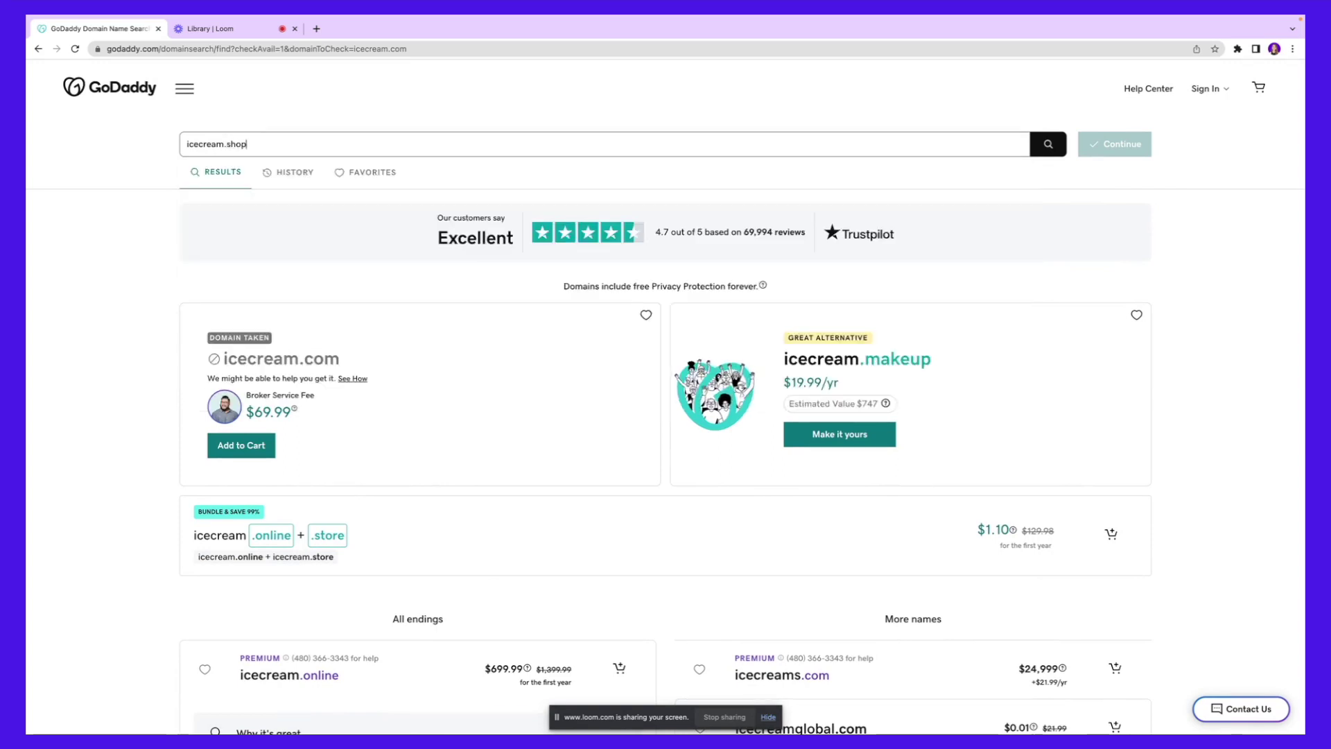
key("Return")
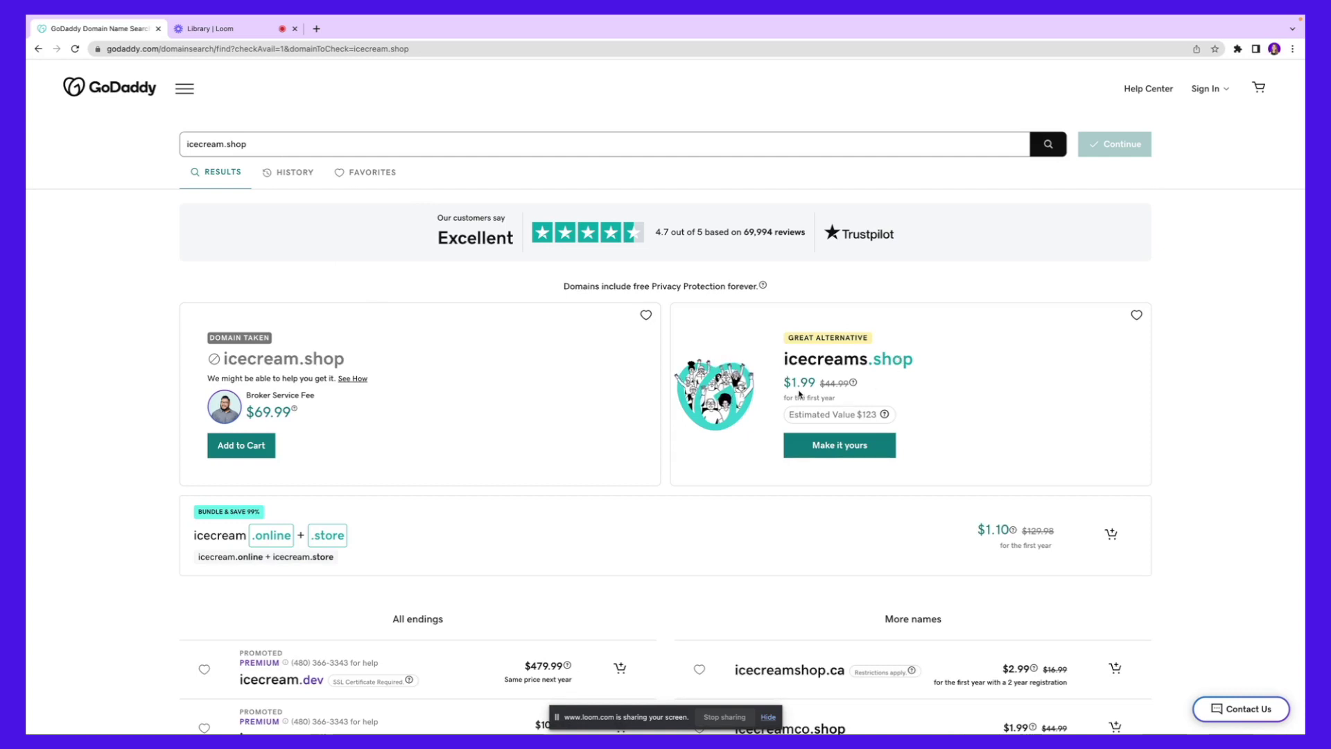
left_click(854, 452)
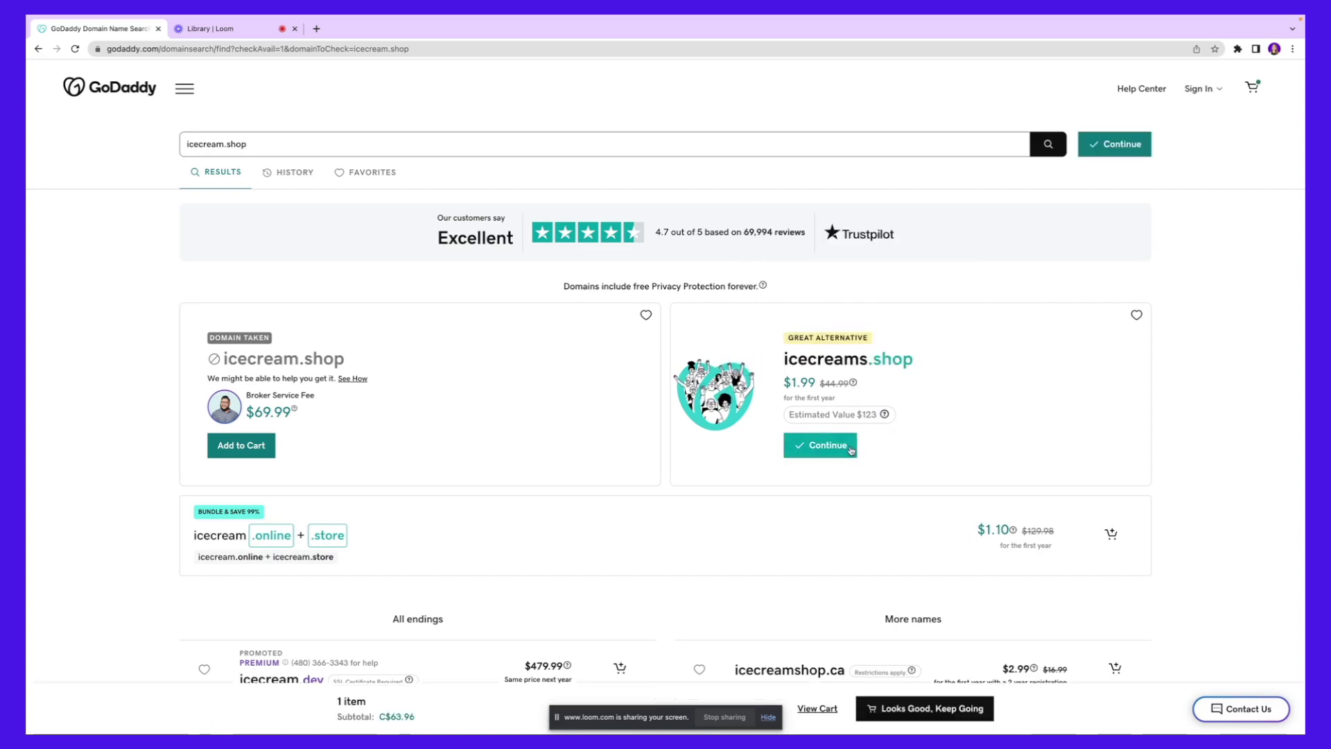
left_click(851, 450)
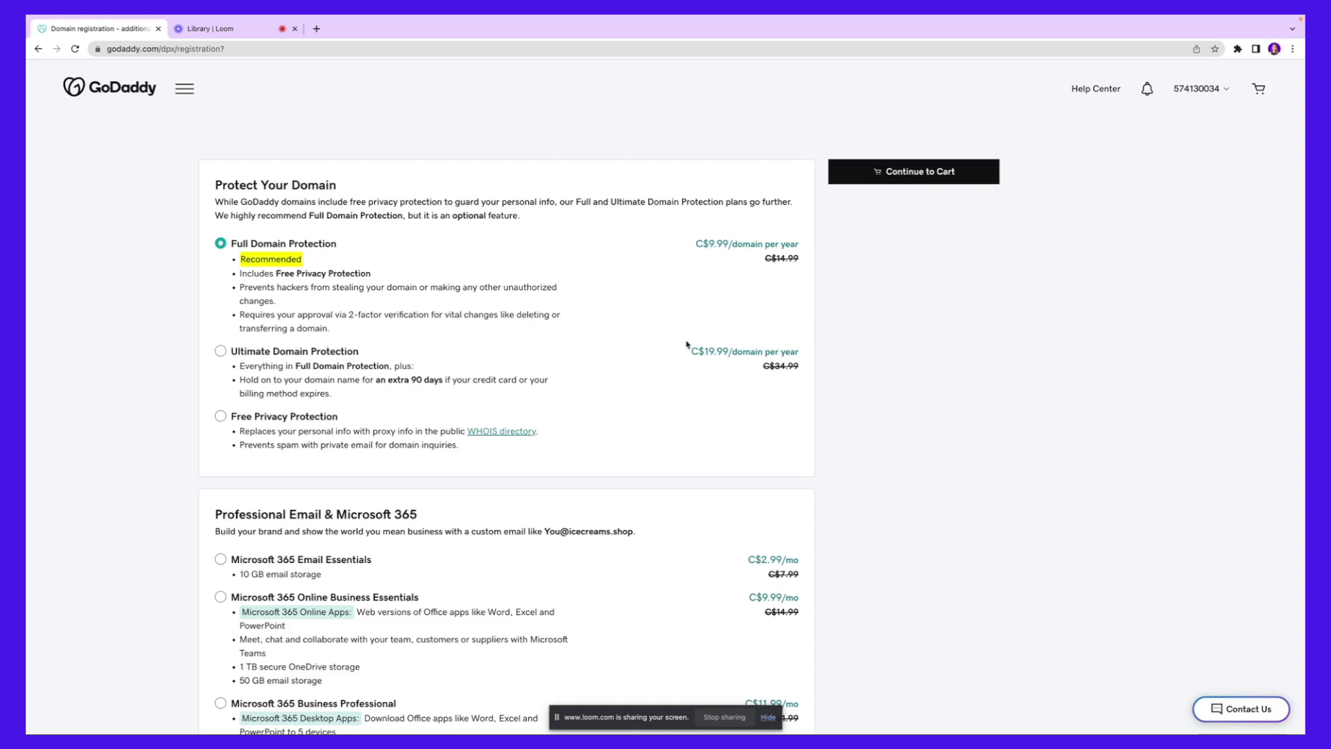
Add Microsoft 365 Email Essentials and go to the cart, now three items at C$48.58
scroll(497, 294, "down", 1)
scroll(497, 294, "down", 3)
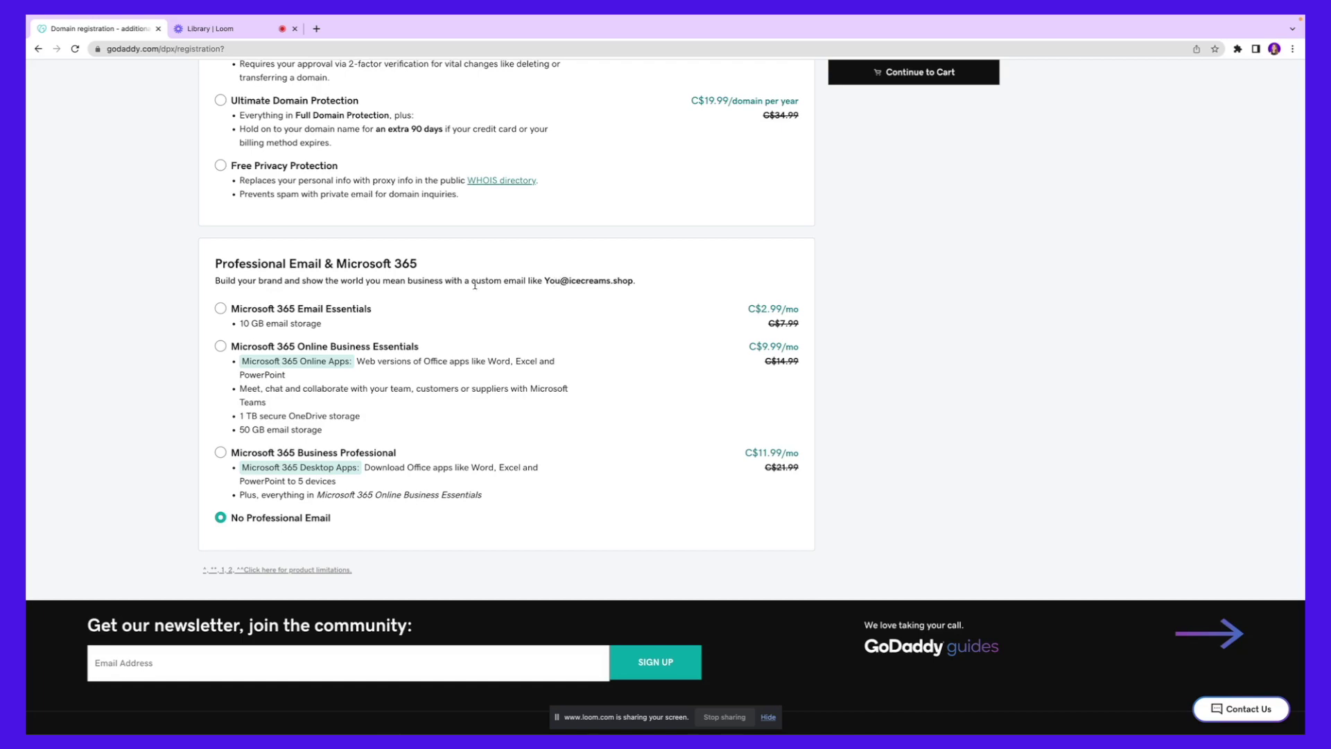
scroll(557, 293, "up", 5)
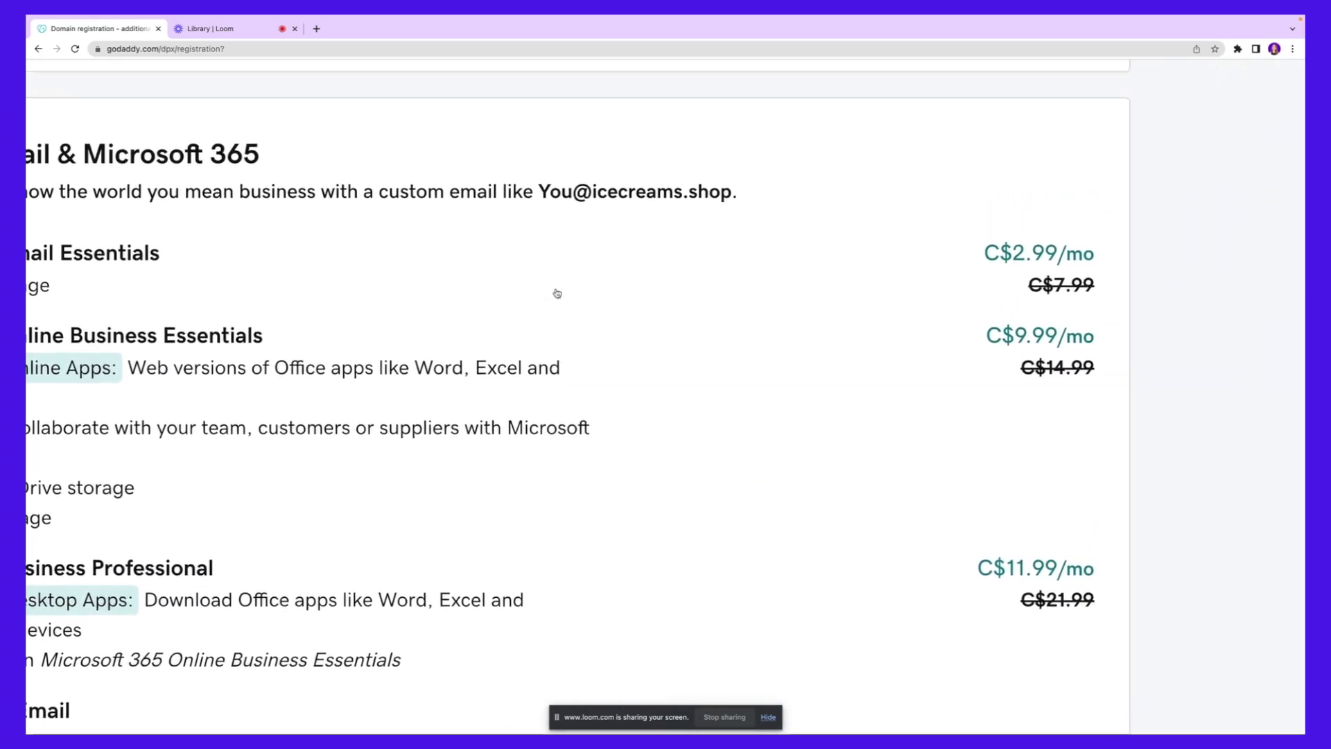
scroll(557, 293, "up", 1)
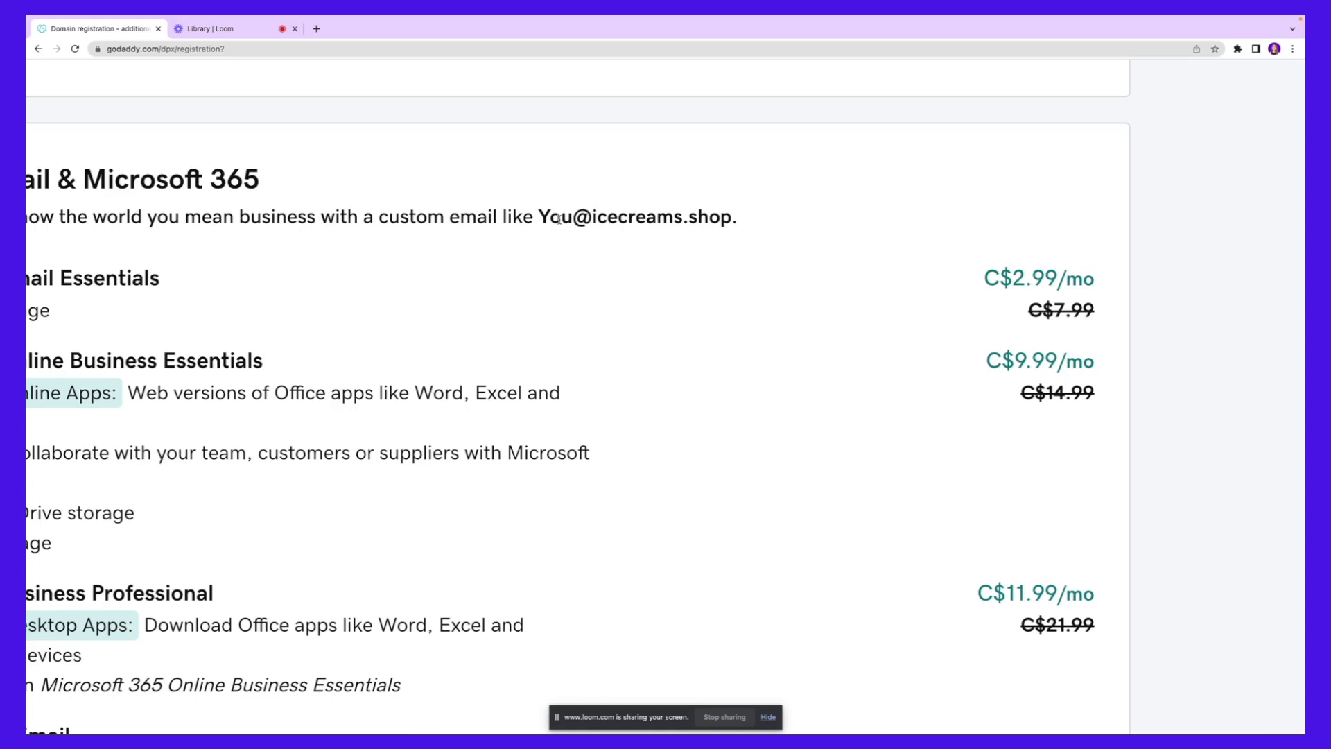
scroll(559, 219, "down", 5)
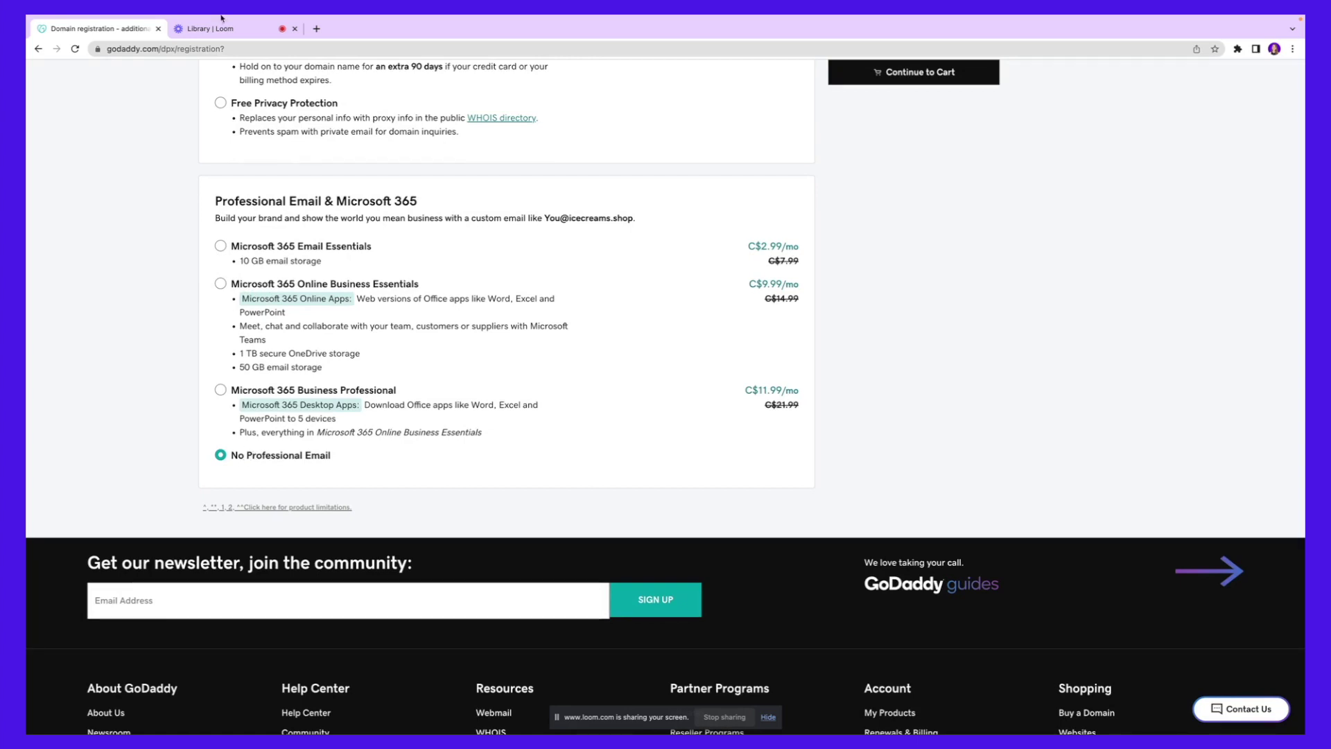
left_click(220, 249)
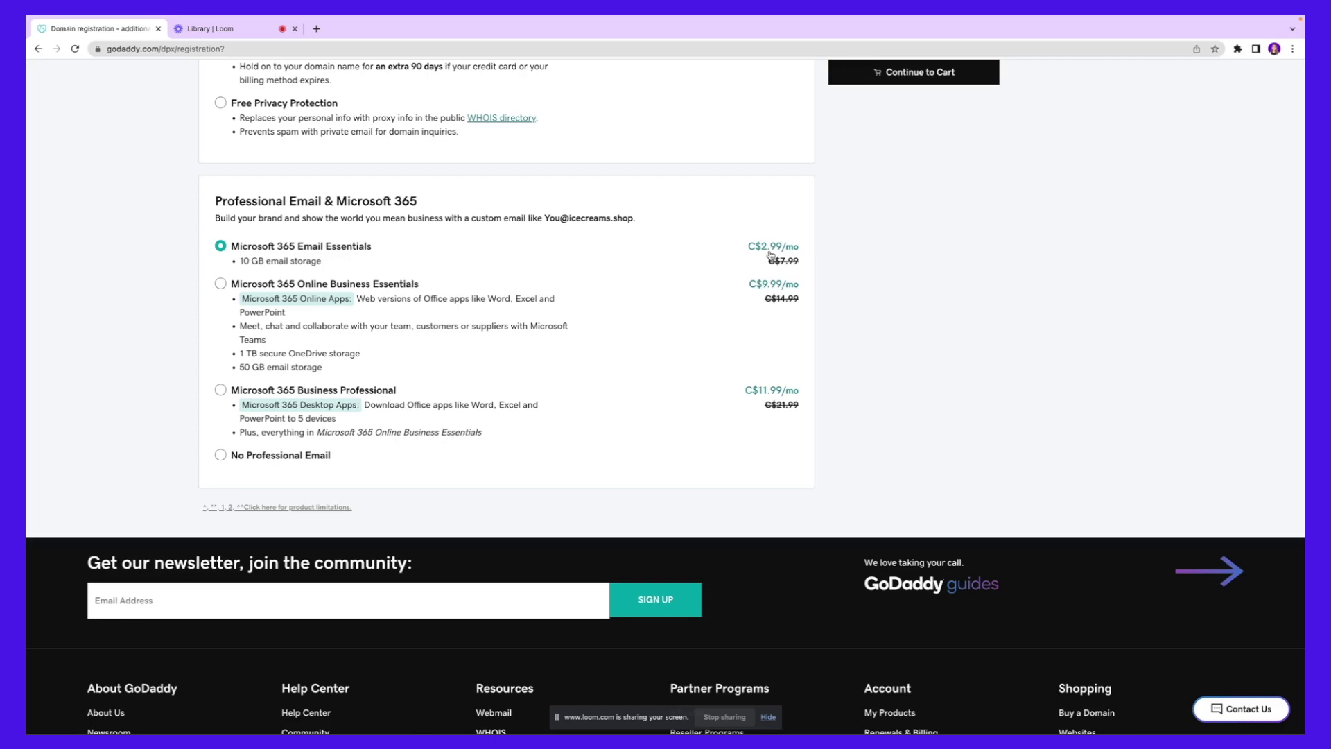
scroll(717, 283, "up", 5)
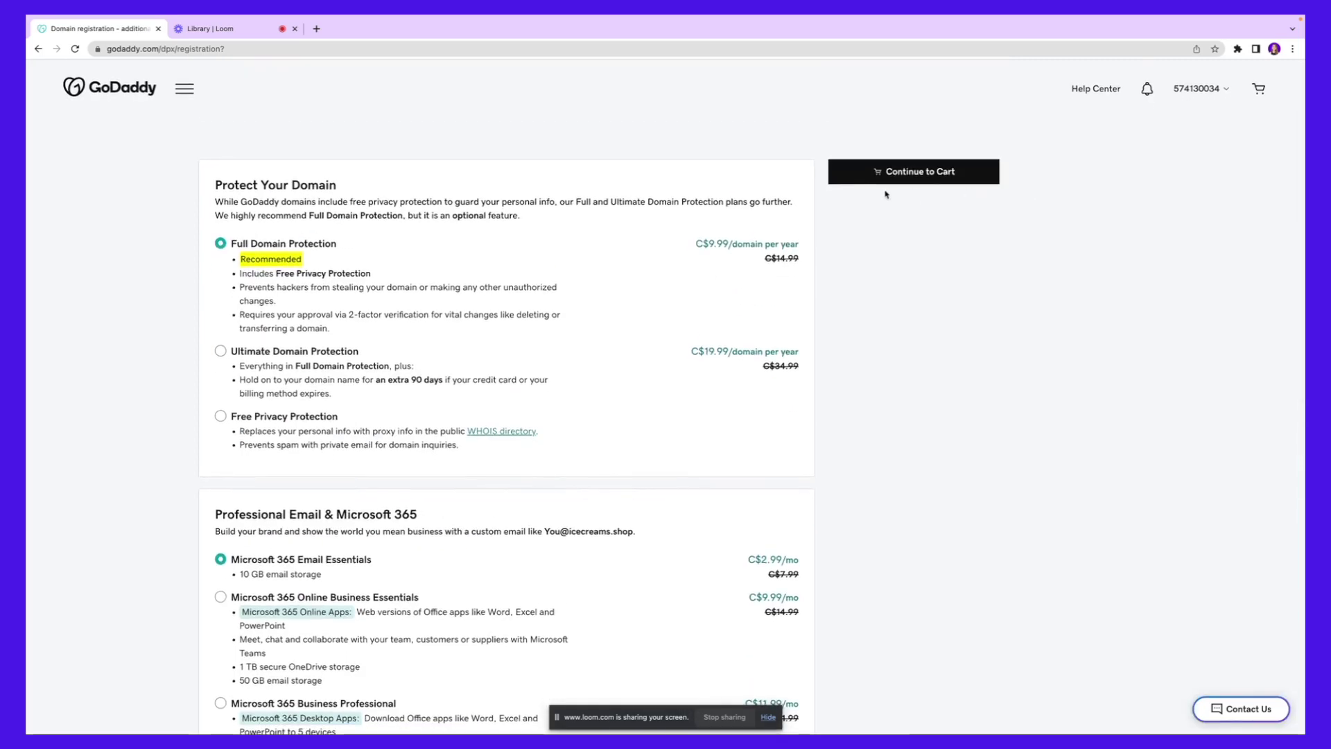
key("ctrl+plus")
key("ctrl+plus")
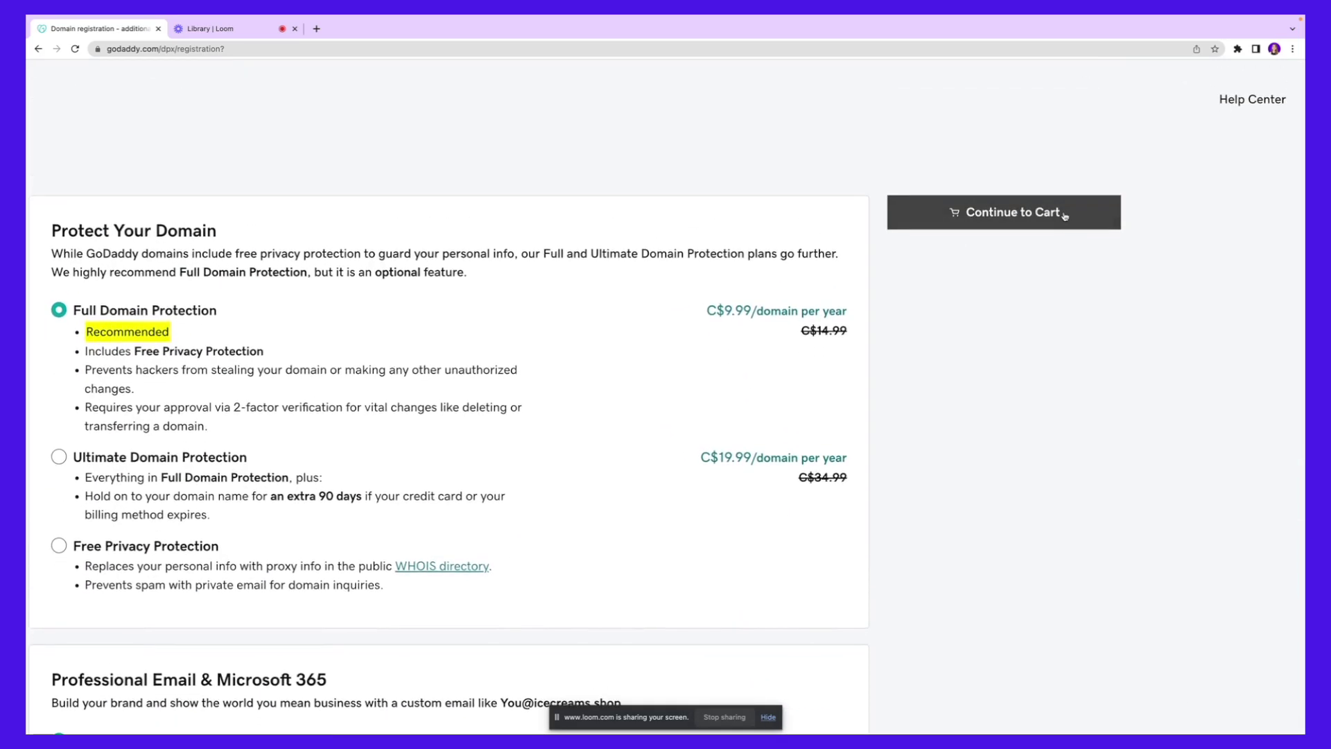
left_click(1065, 216)
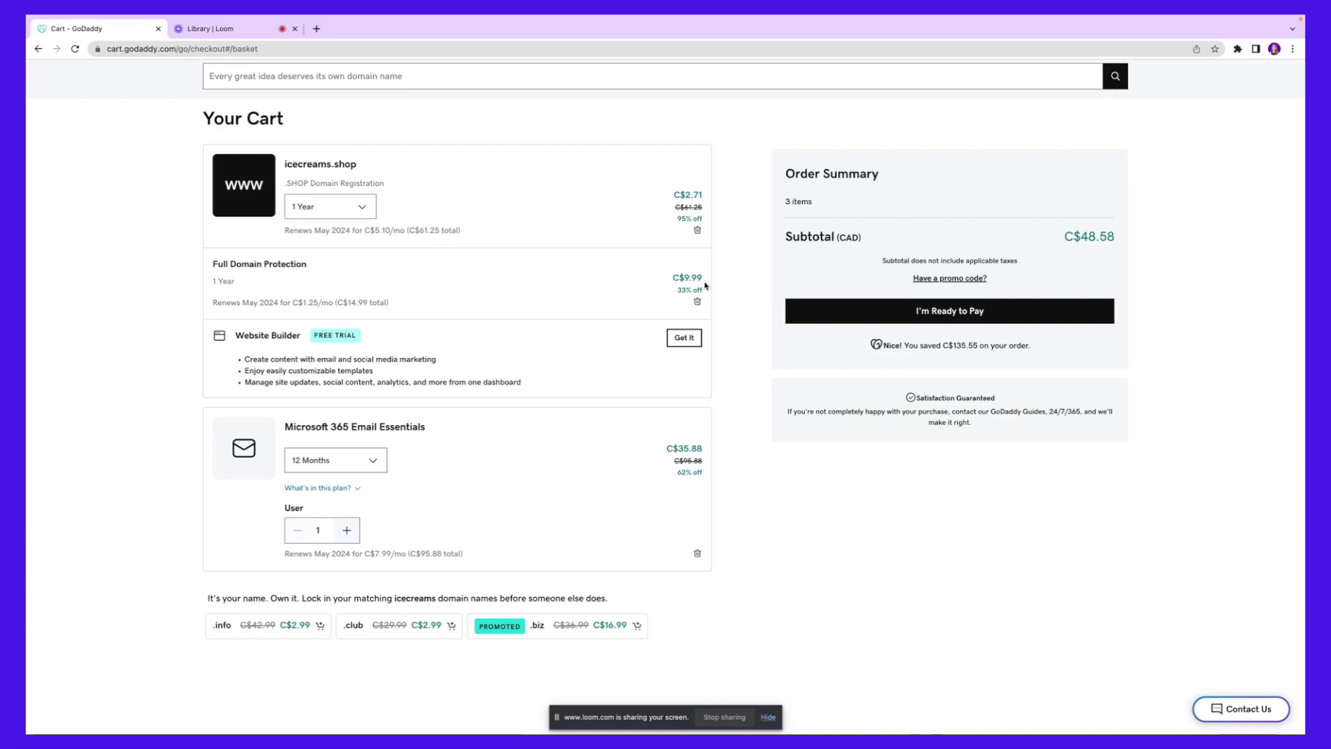
scroll(326, 346, "down", 1)
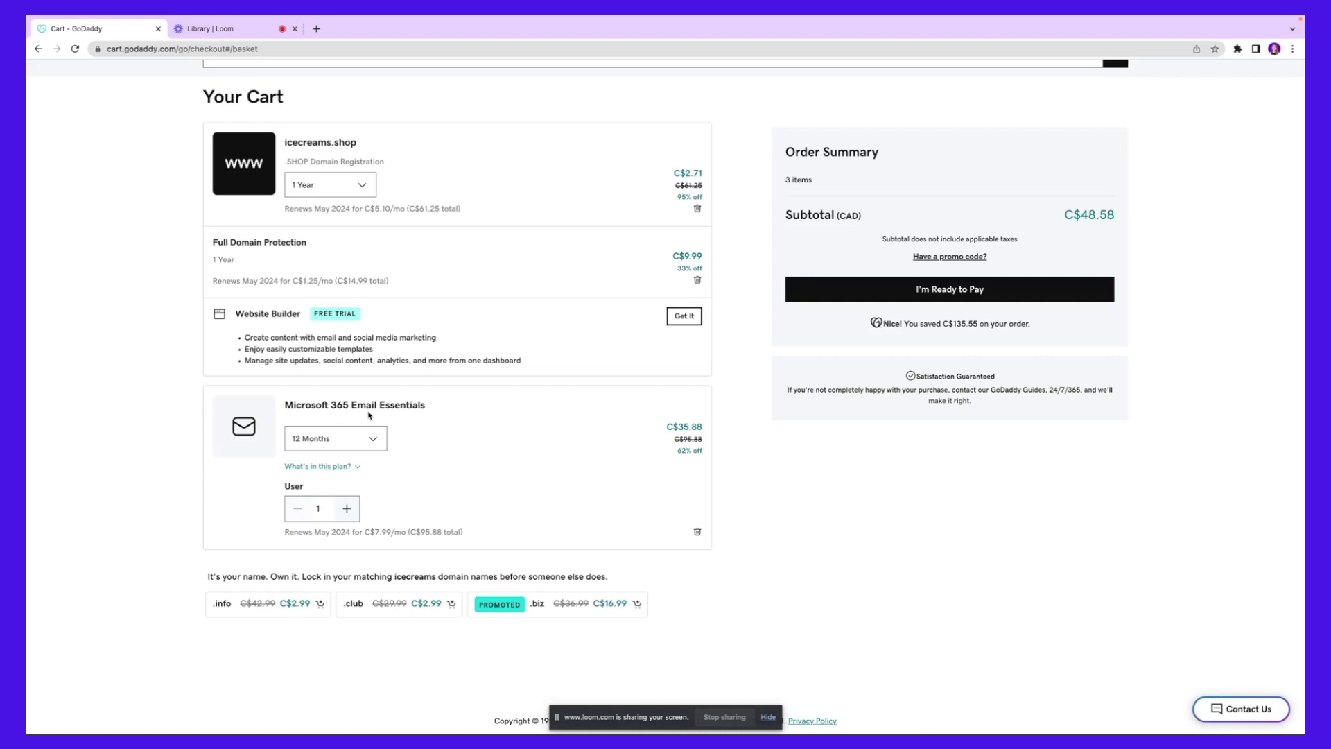
scroll(1100, 284, "up", 2)
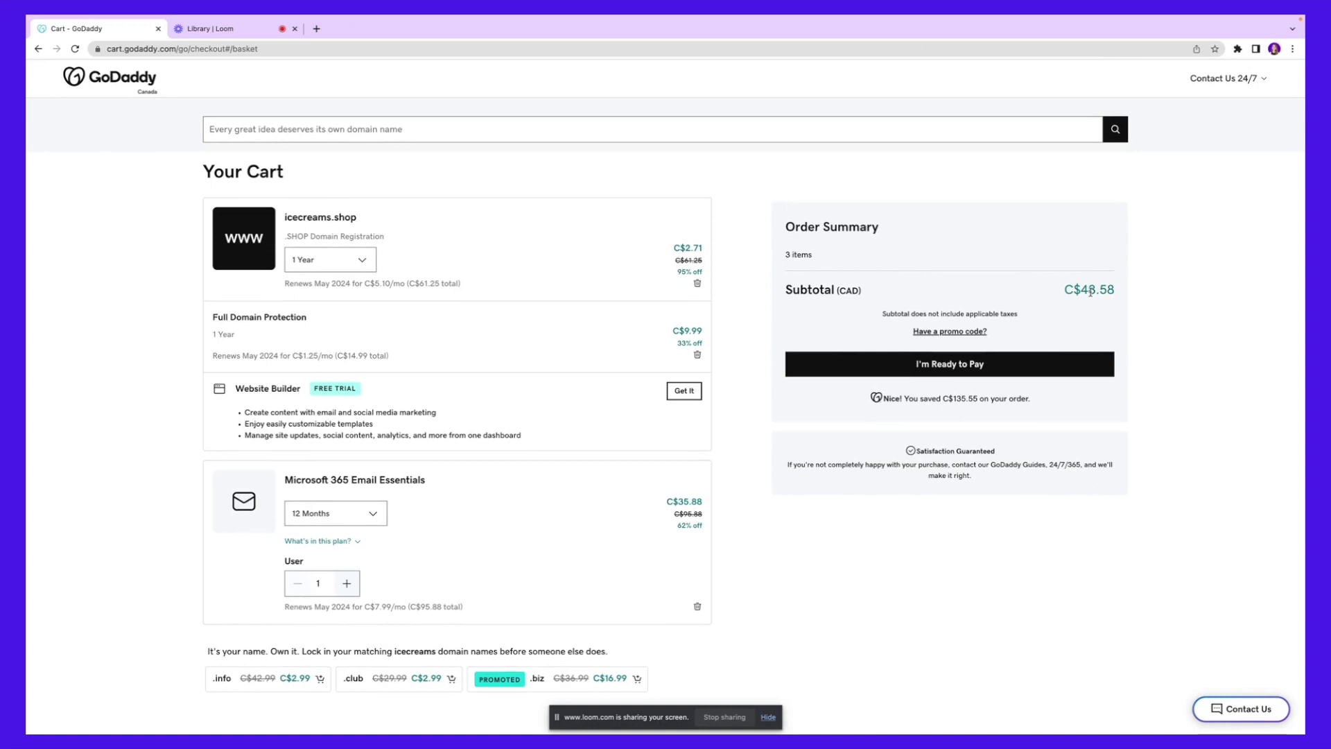
left_click(1004, 364)
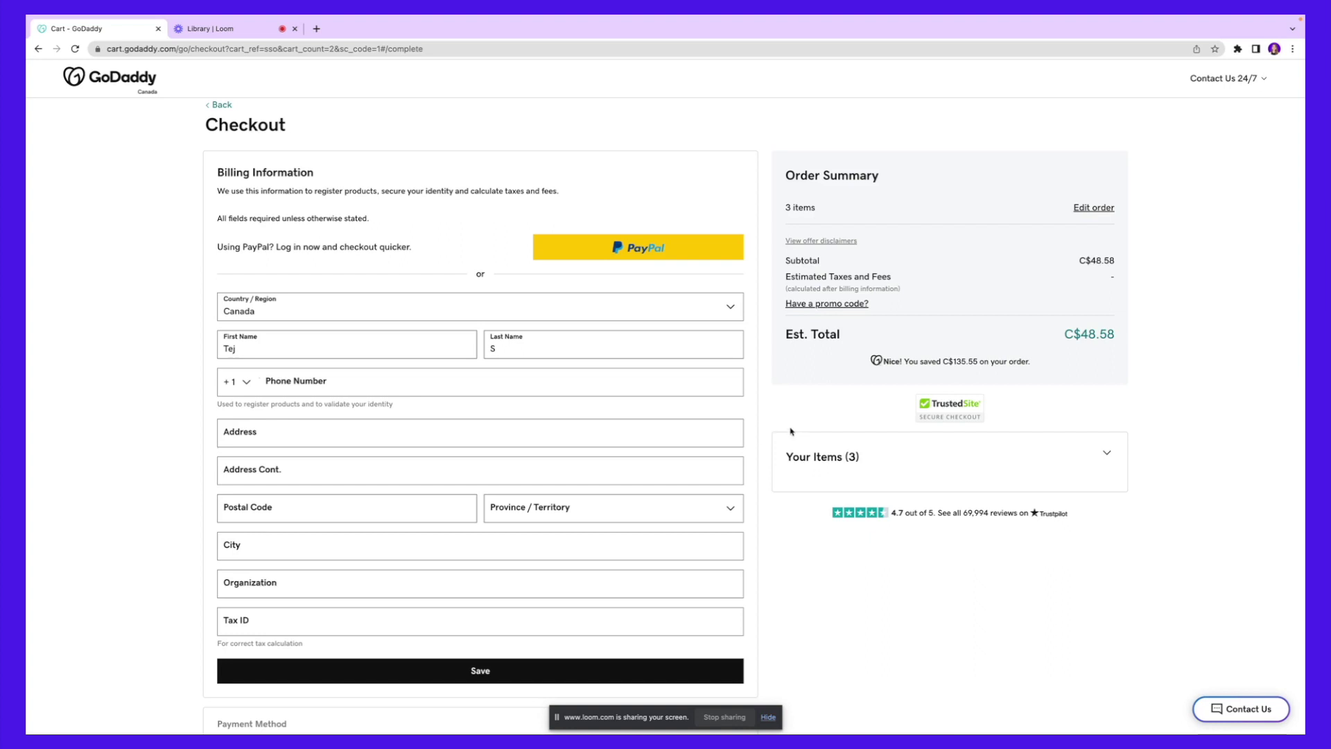
Leave checkout and start a free Website Builder site at the category step
scroll(794, 431, "down", 2)
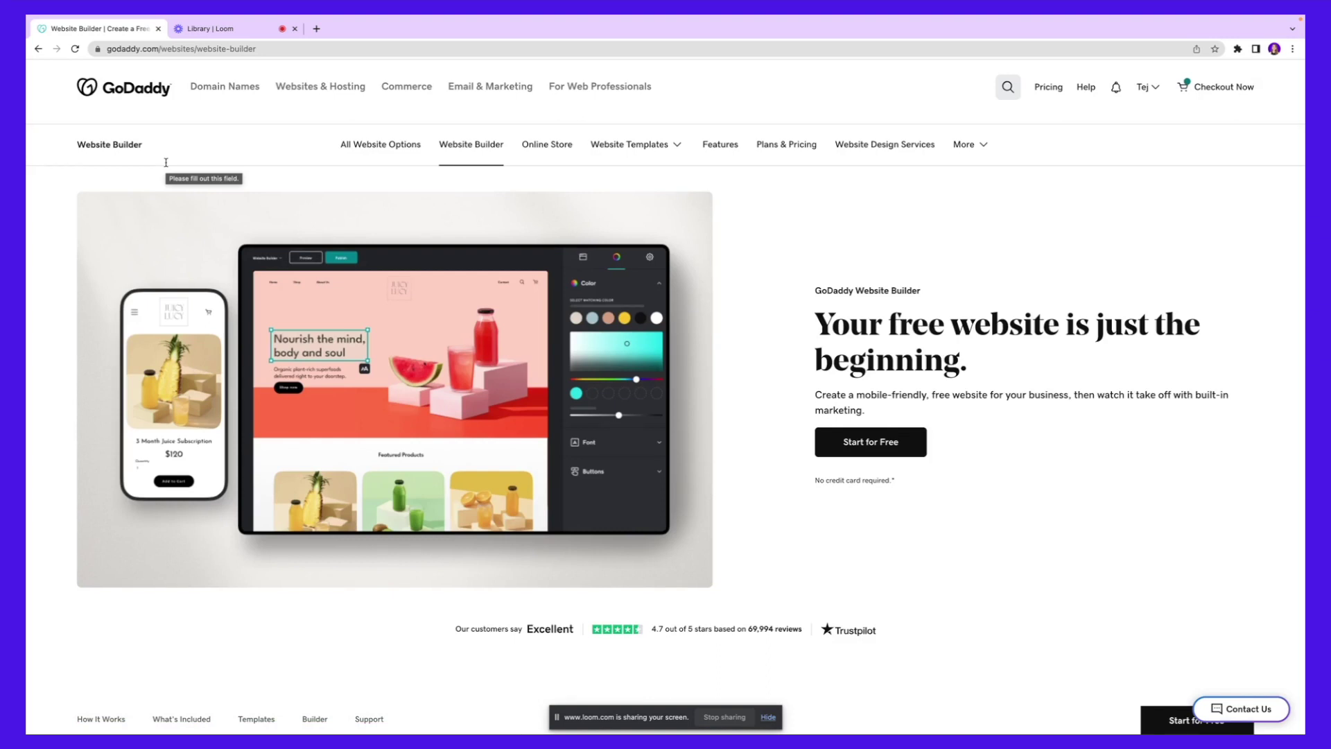
left_click(889, 442)
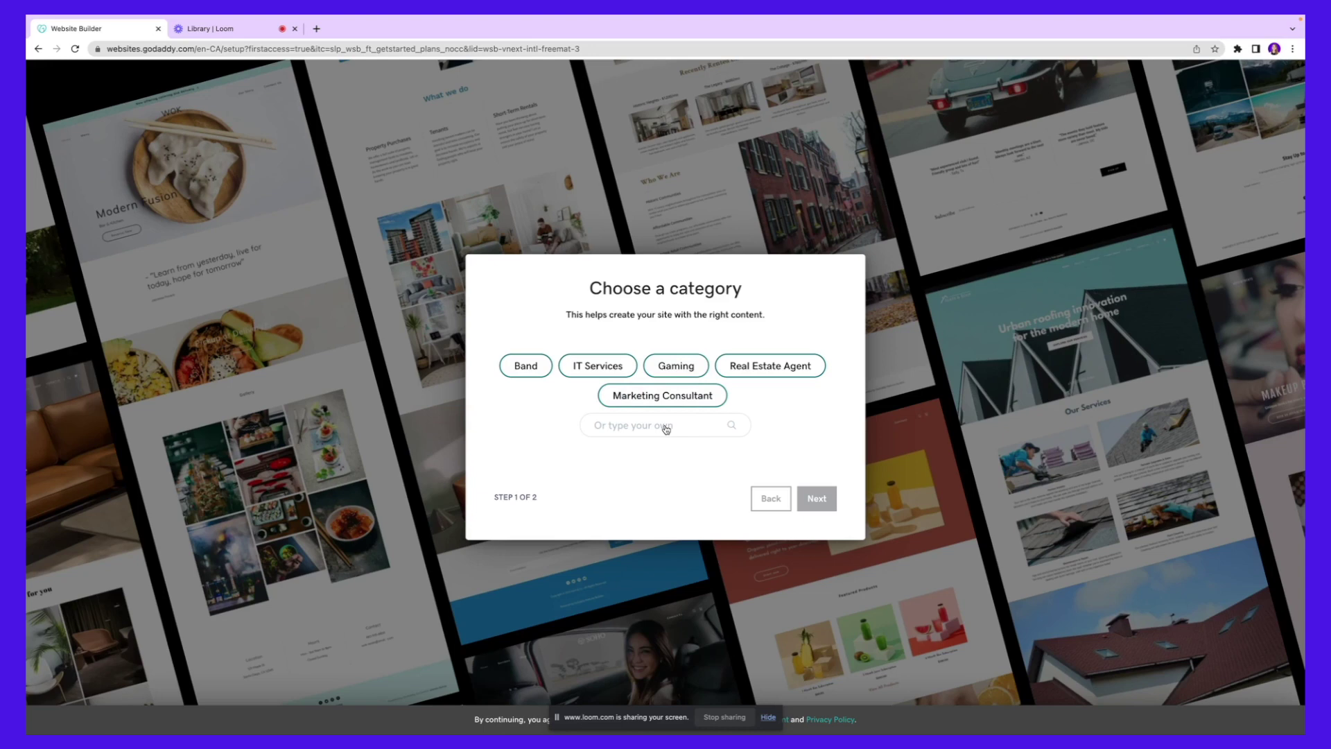
Pick the Food Service category and enter 'Icecream Shop' as the site name
left_click(665, 430)
type("food")
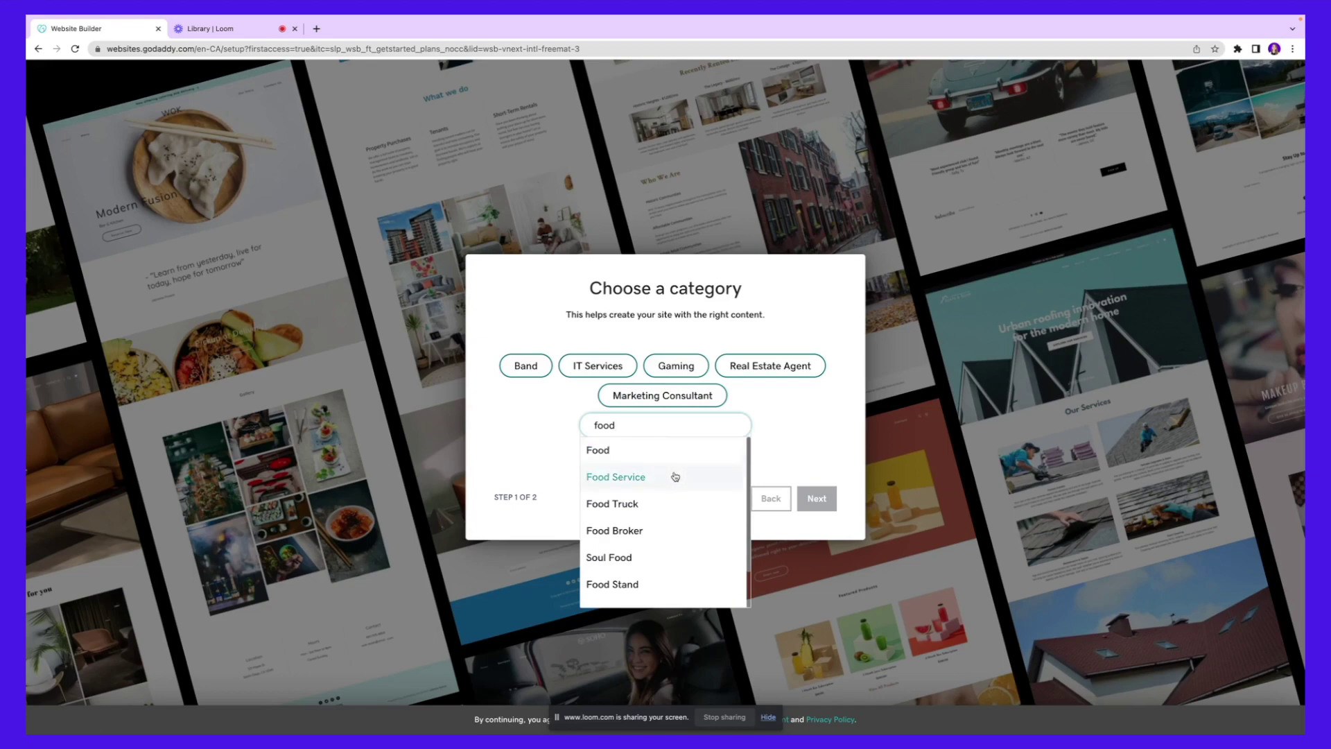
left_click(675, 477)
left_click(816, 498)
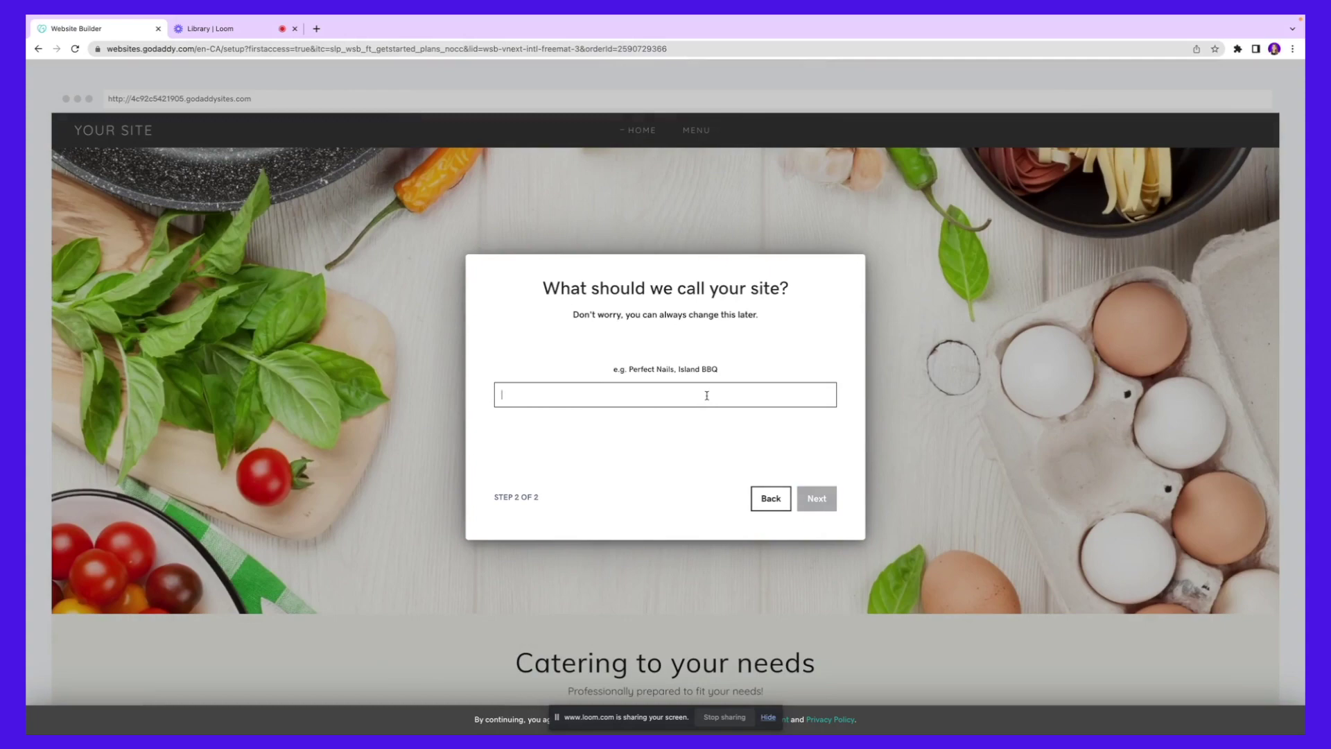
type("Icec")
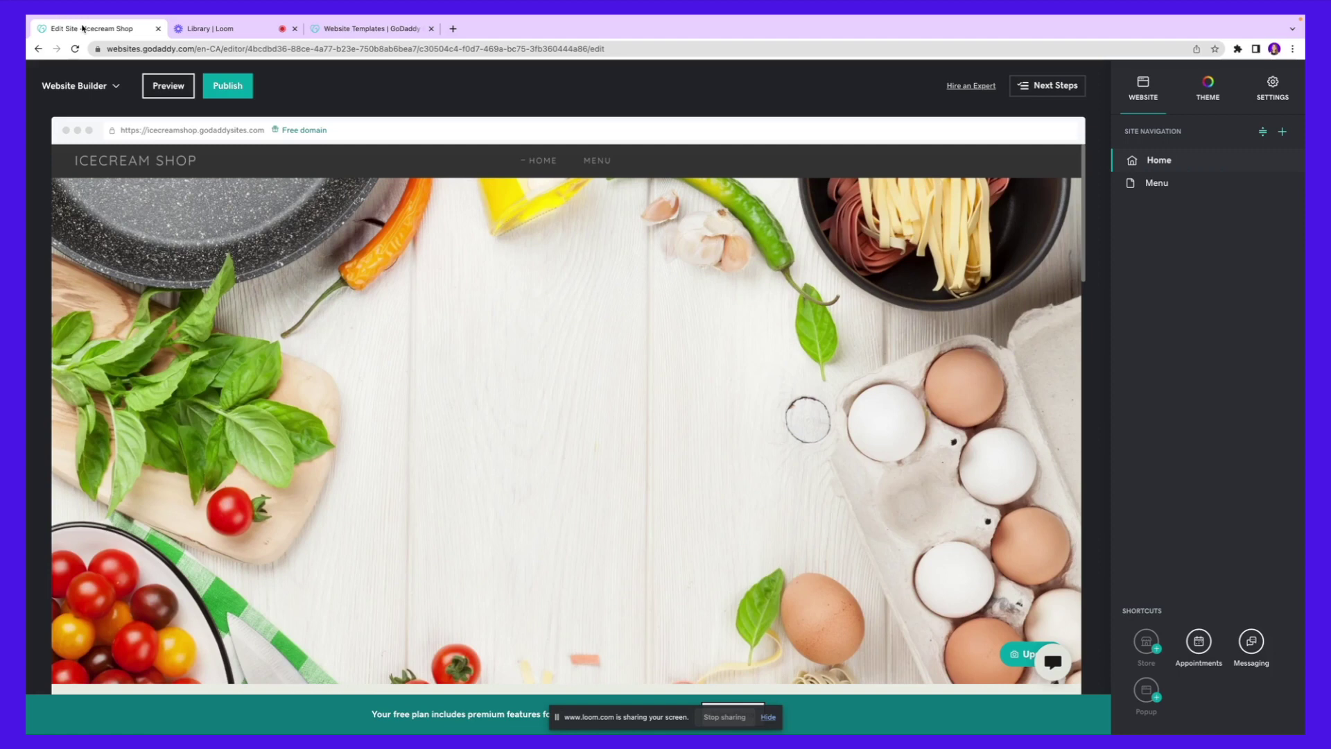
Filter templates to Restaurants & Food and start editing the Cafe Faba template
left_click(368, 29)
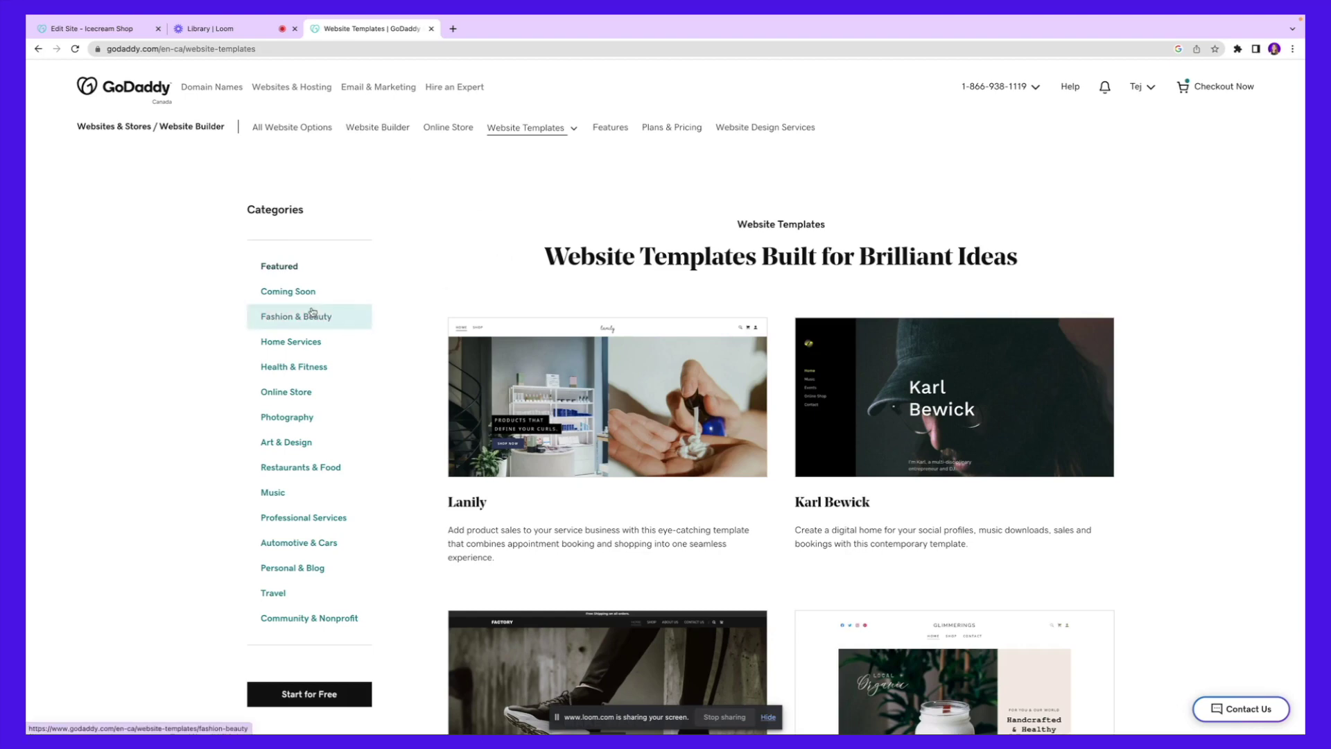
scroll(312, 314, "down", 3)
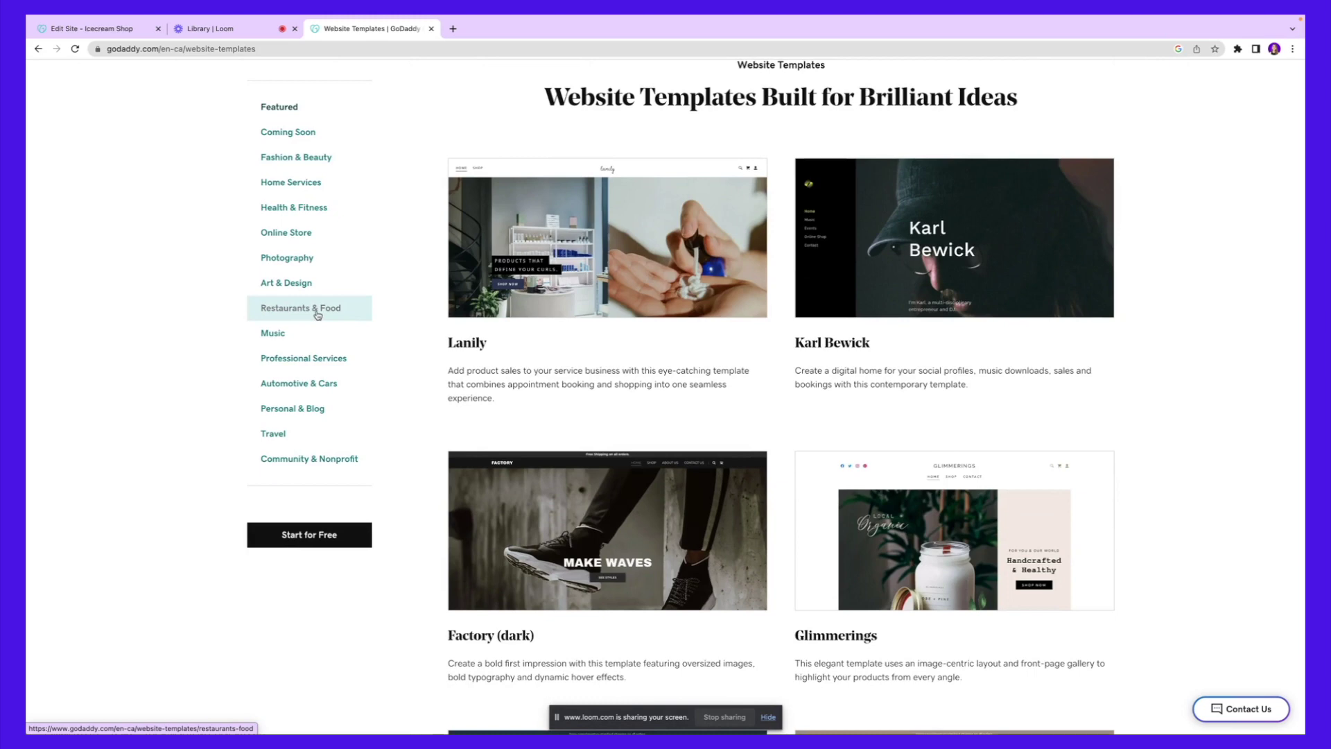
left_click(317, 313)
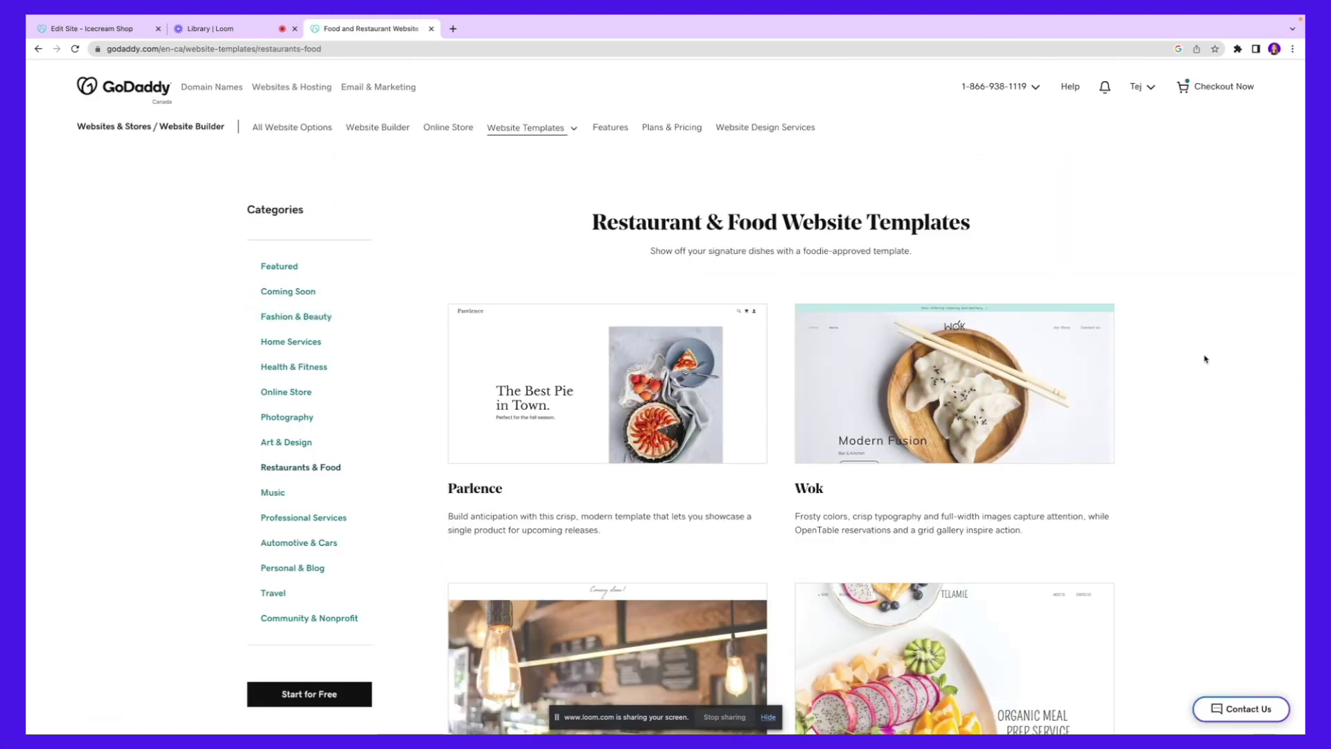
scroll(1206, 361, "down", 7)
scroll(1205, 359, "down", 11)
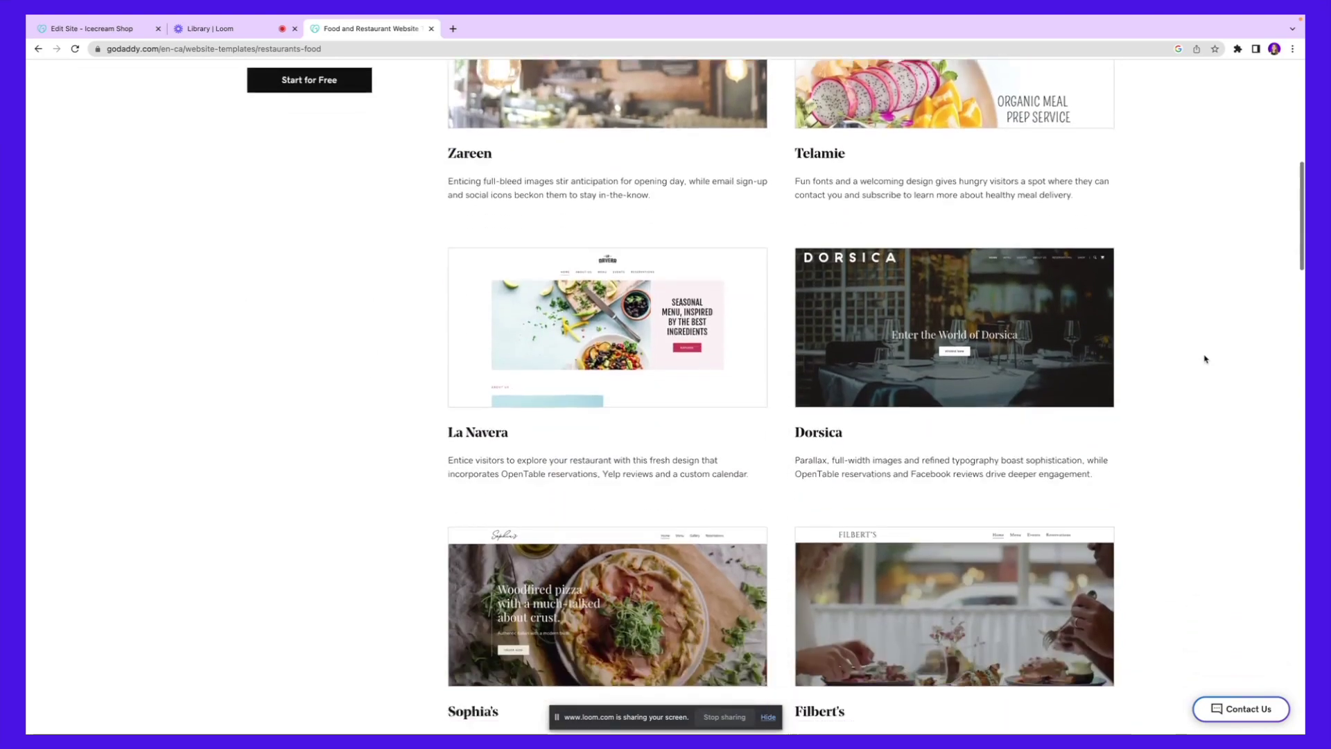
scroll(1205, 359, "down", 15)
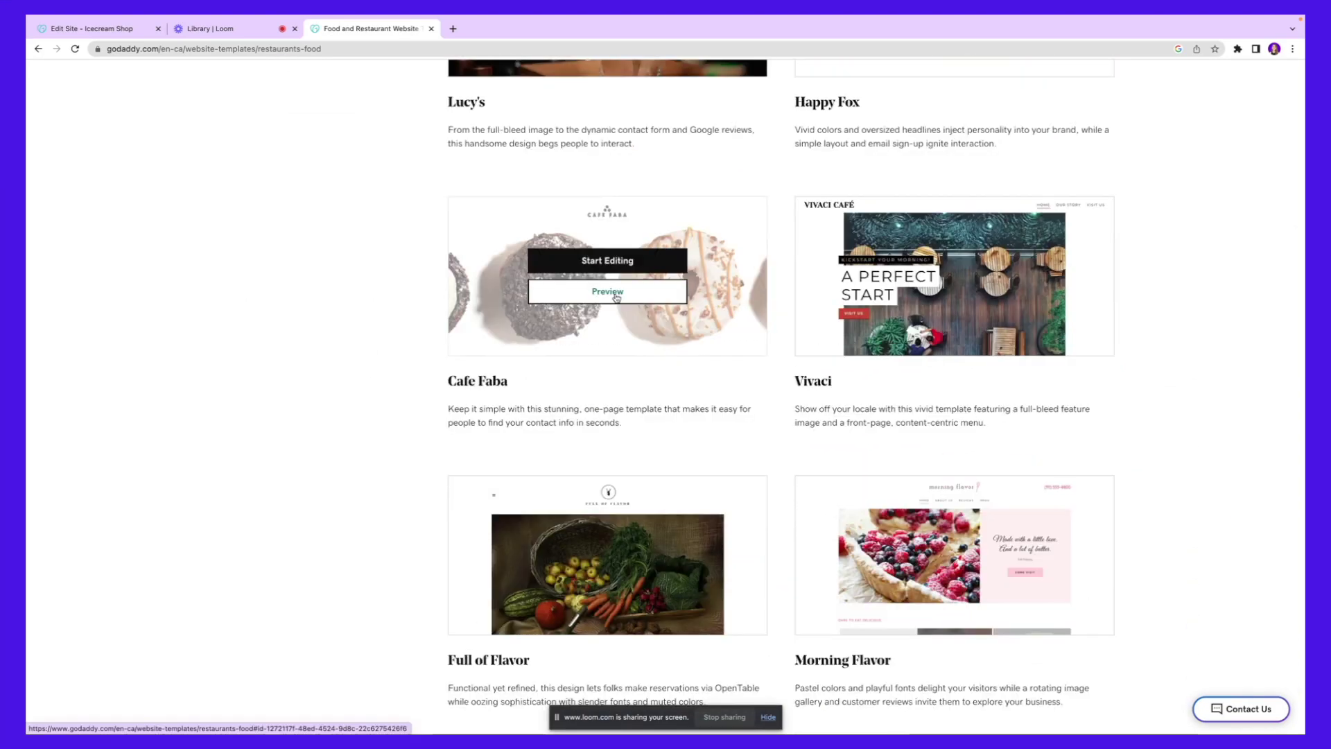
left_click(608, 262)
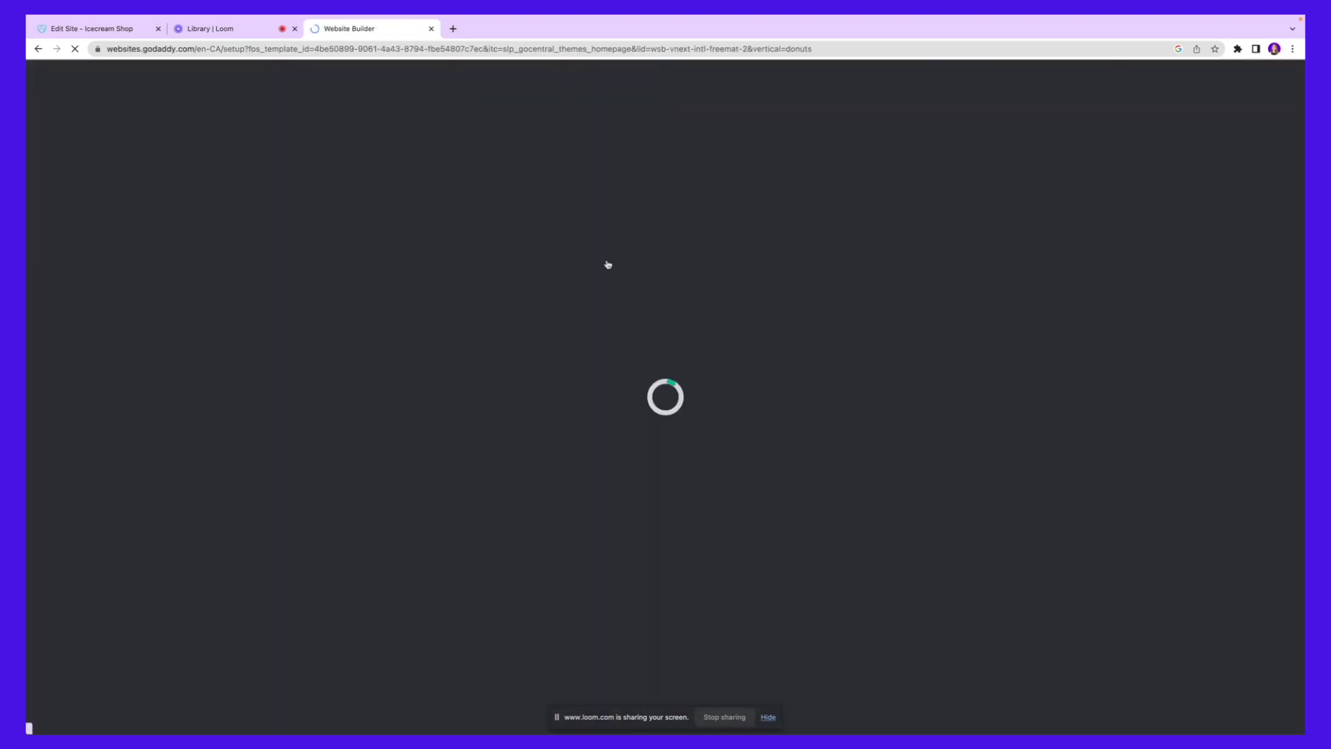
Create an 'About us' page that appears in both the navigation and the footer
scroll(941, 199, "down", 15)
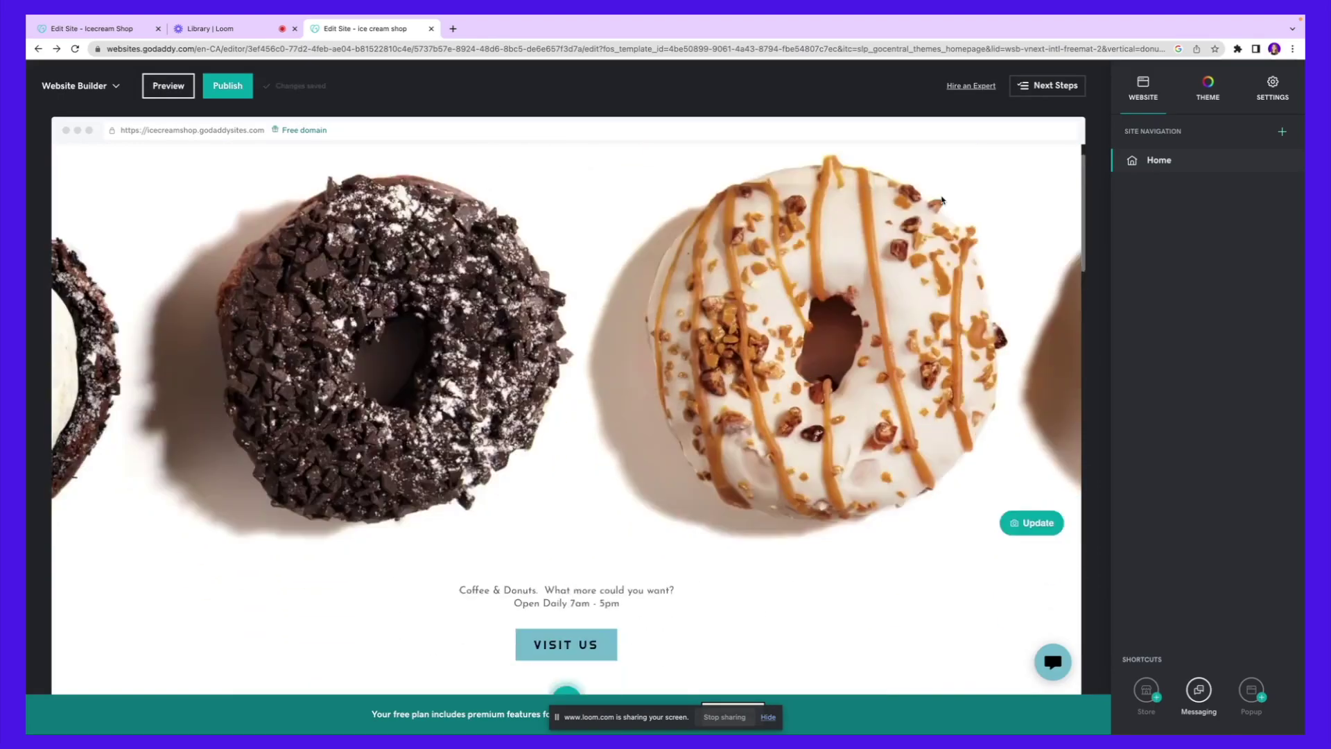
scroll(942, 200, "up", 9)
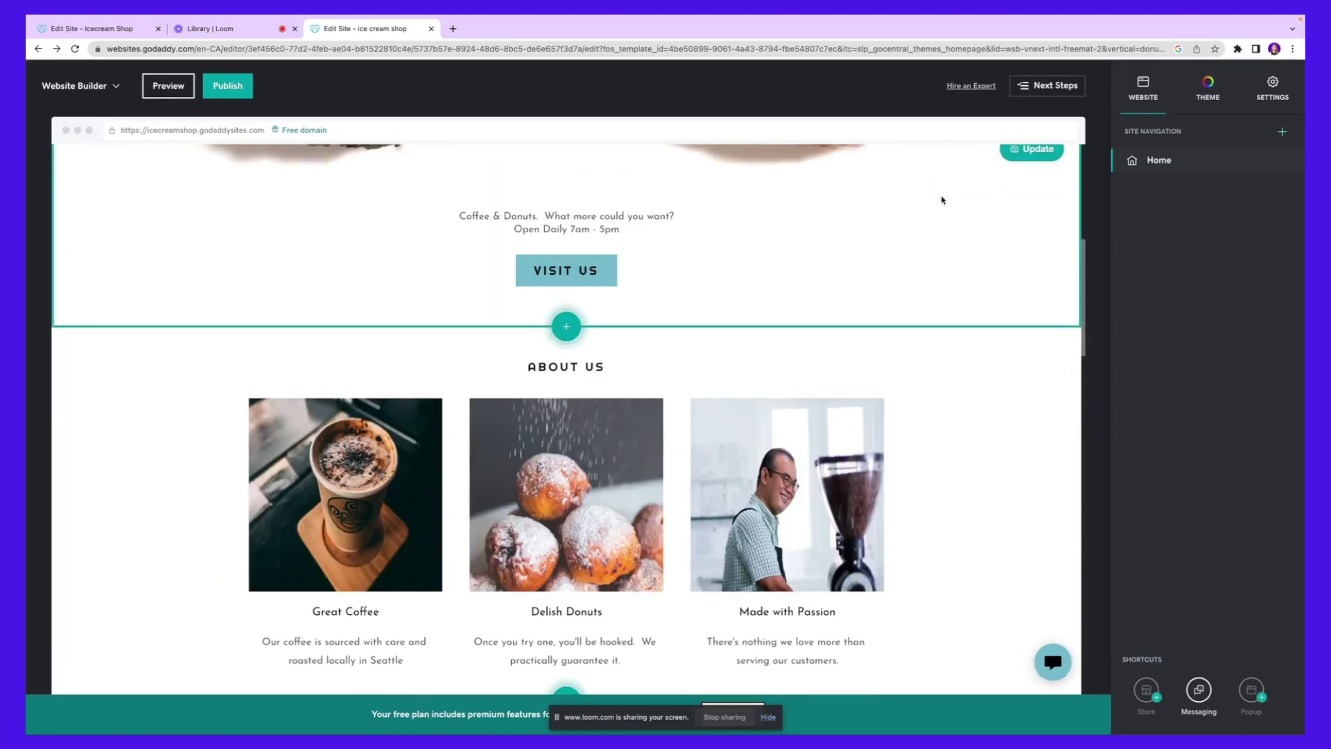
scroll(941, 200, "up", 5)
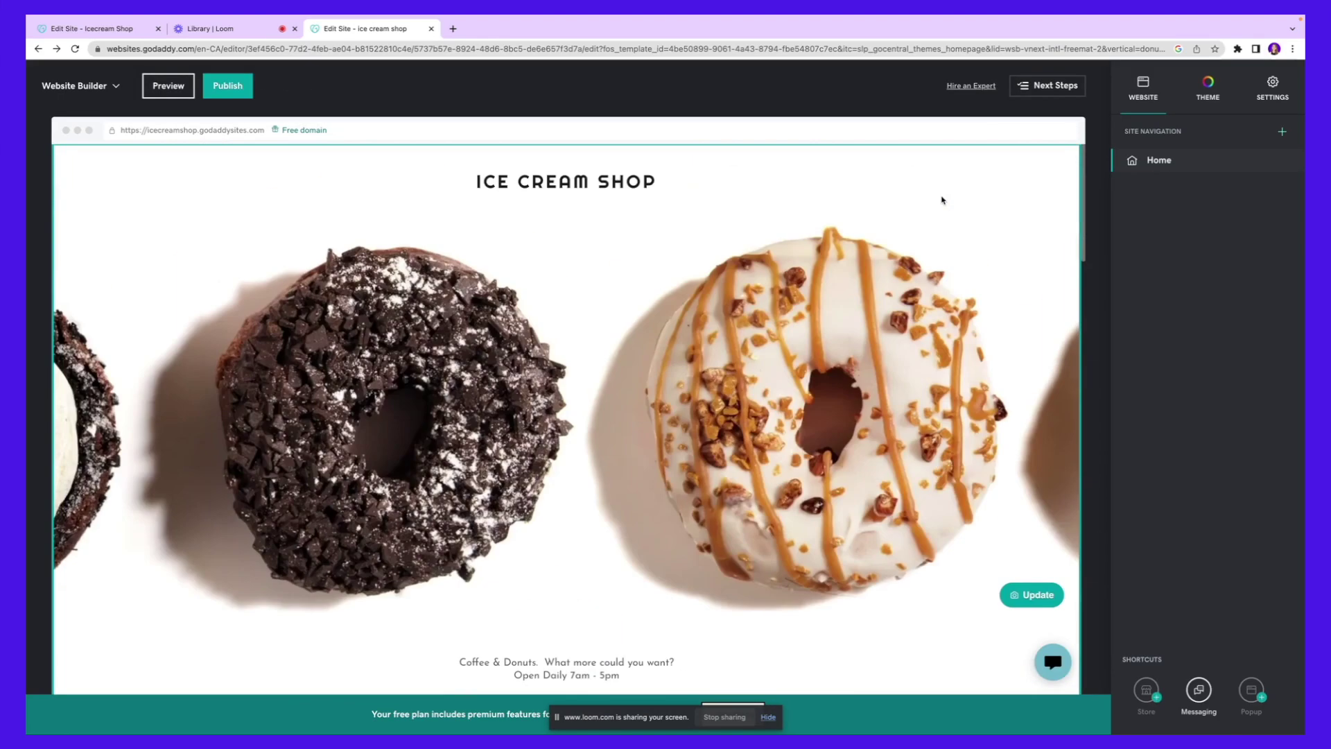
left_click(1284, 134)
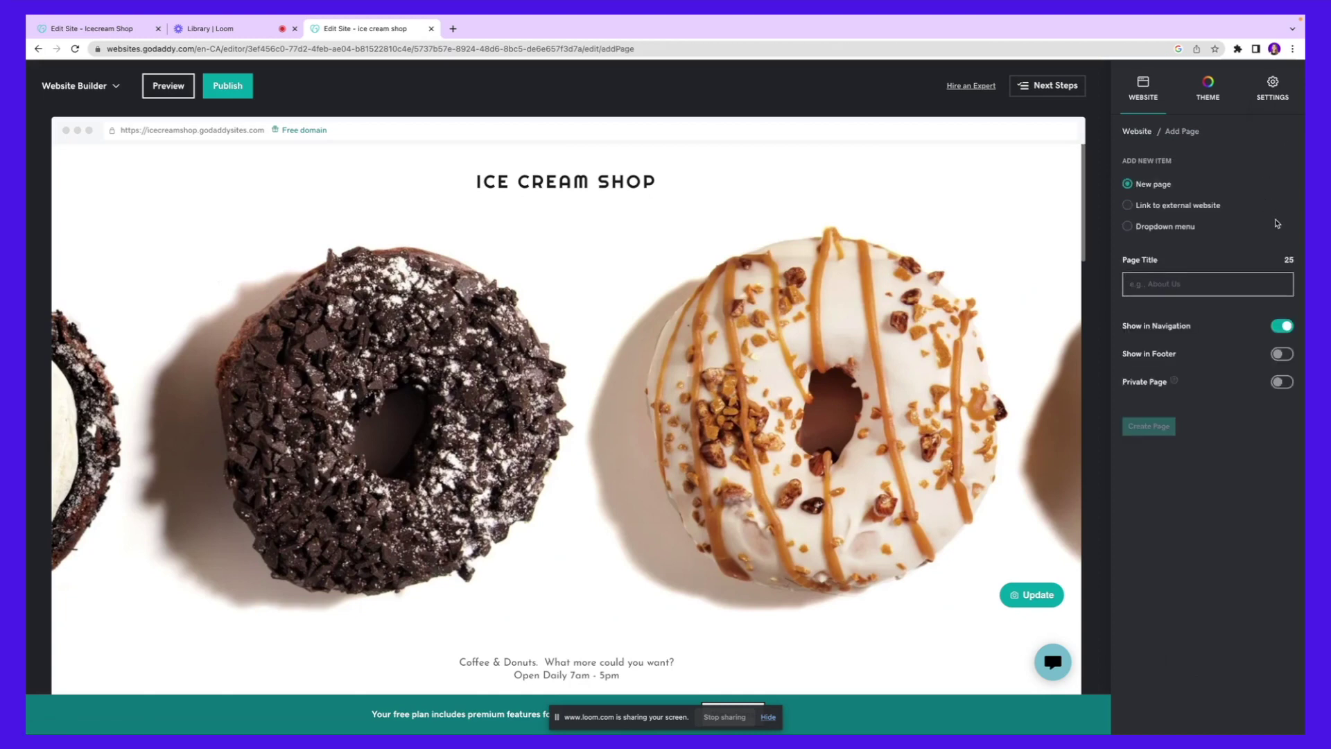
type("About us")
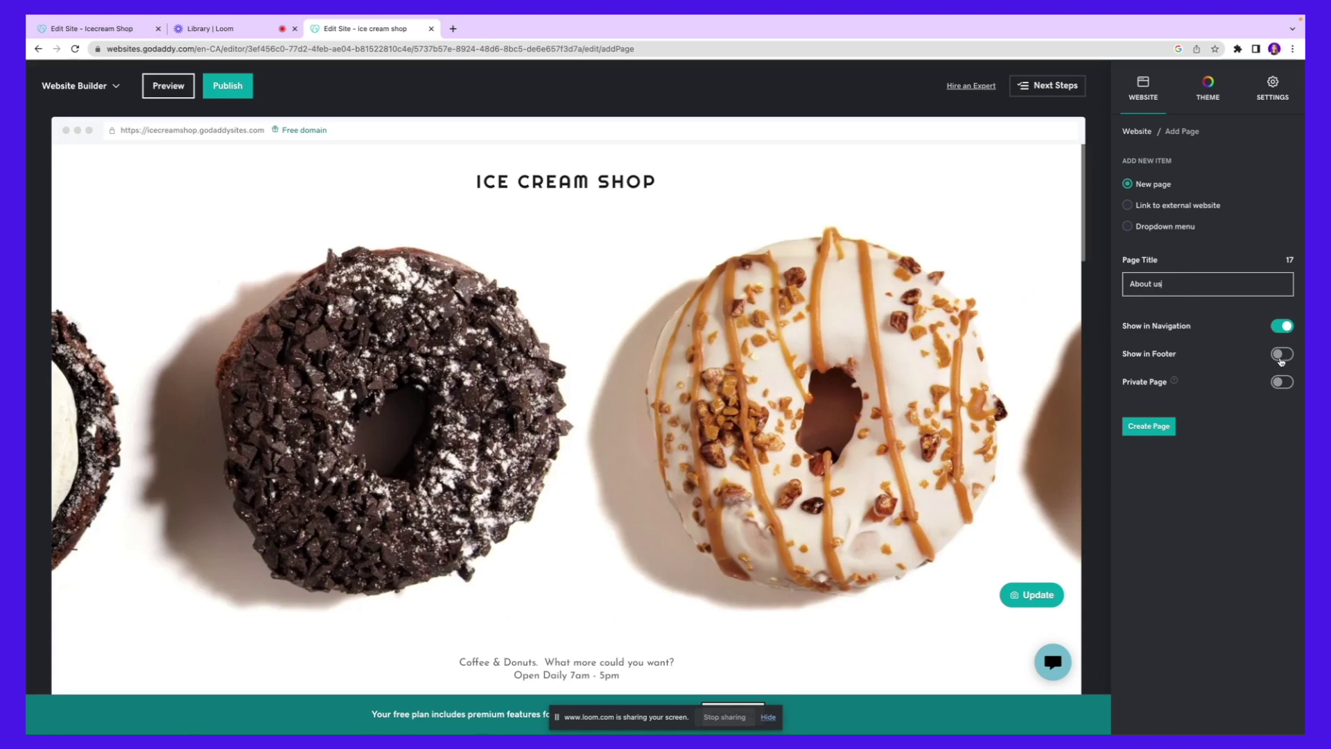
left_click(1281, 354)
scroll(777, 378, "down", 15)
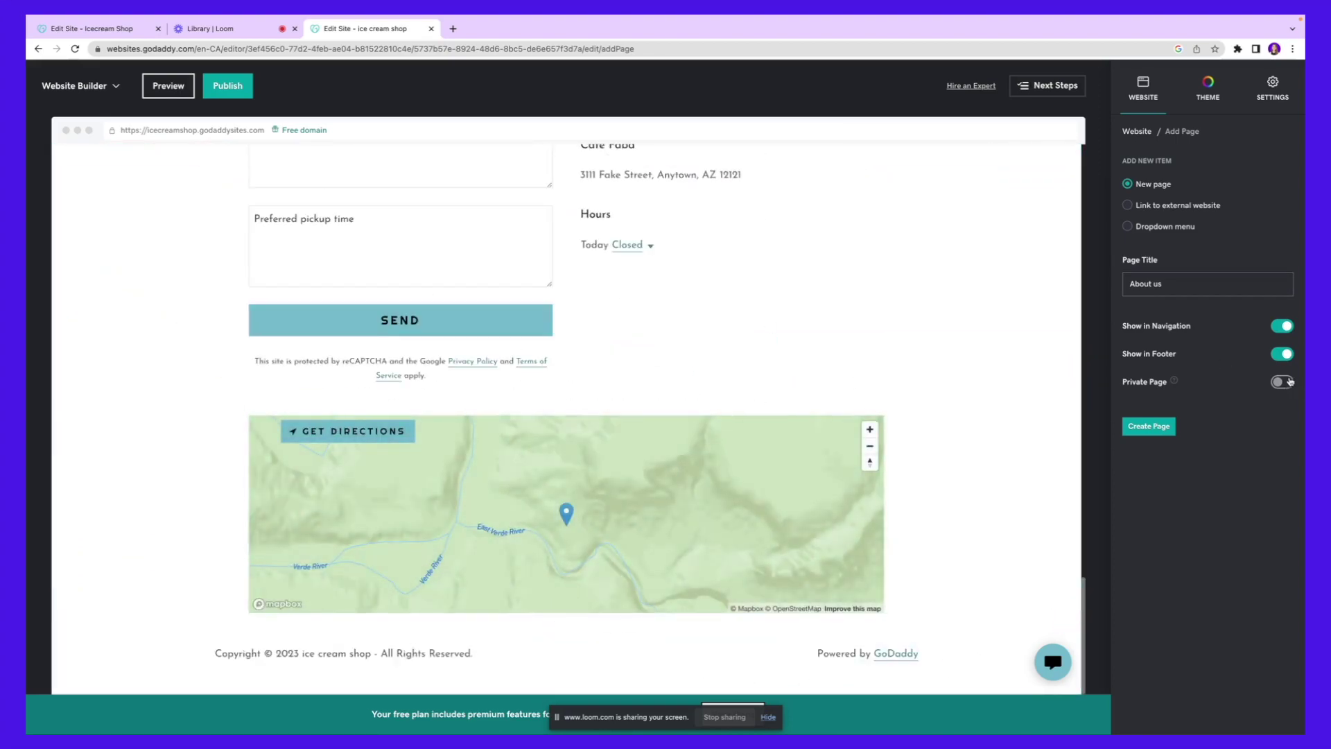
left_click(1169, 427)
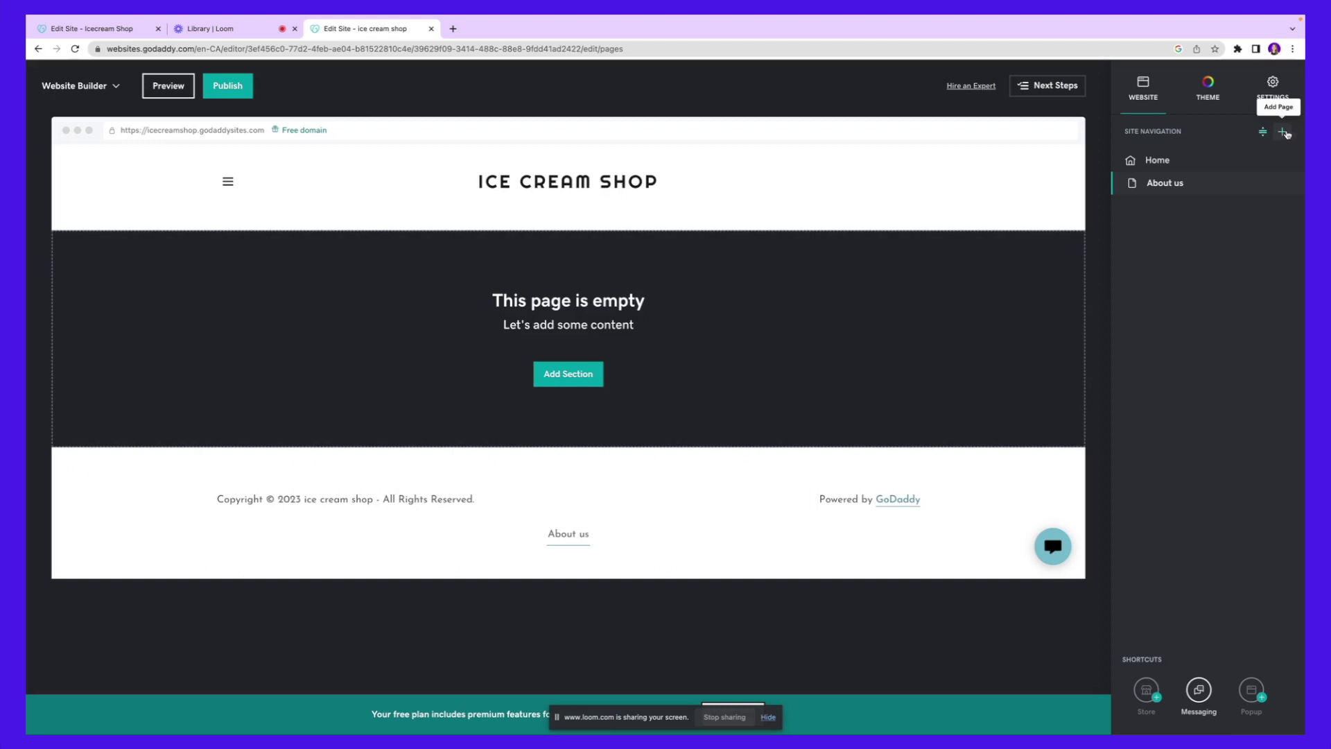
Go back to Home, review Theme and Settings, then select the 'Coffee & Donuts' header
left_click(1284, 134)
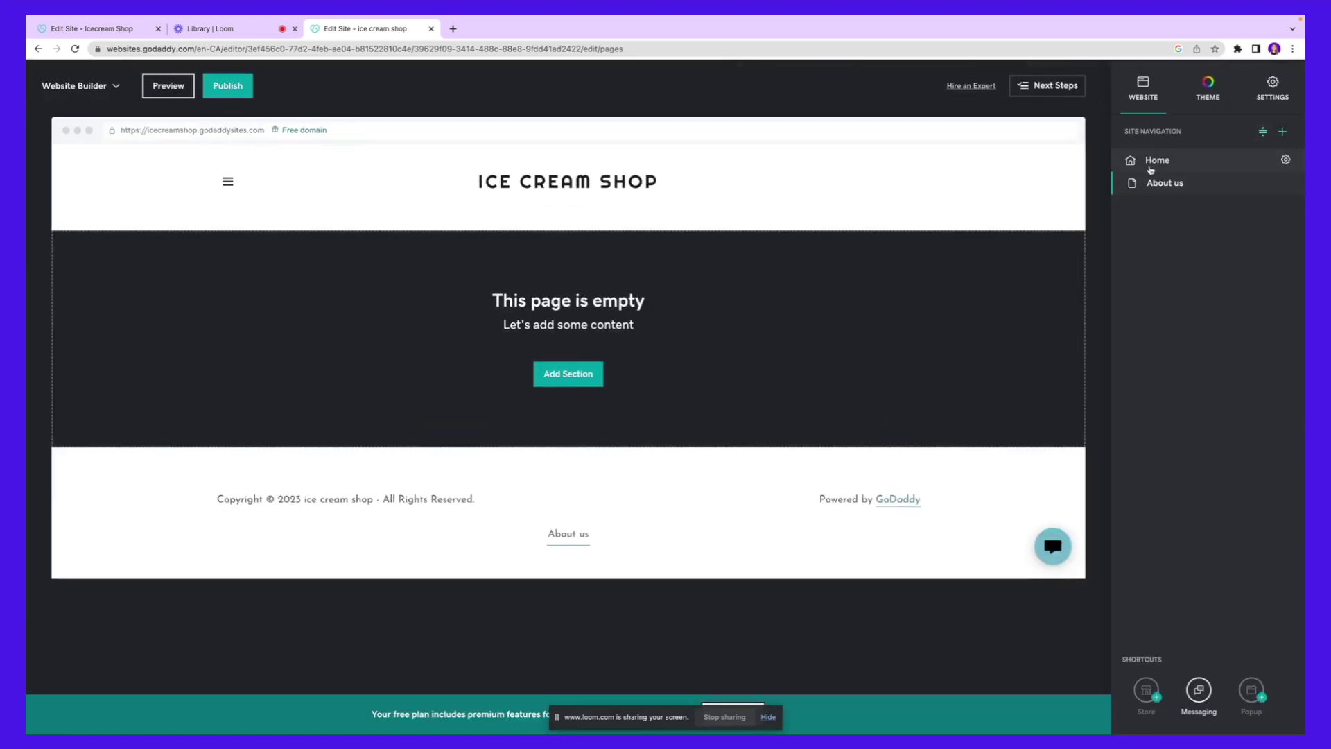
left_click(1150, 167)
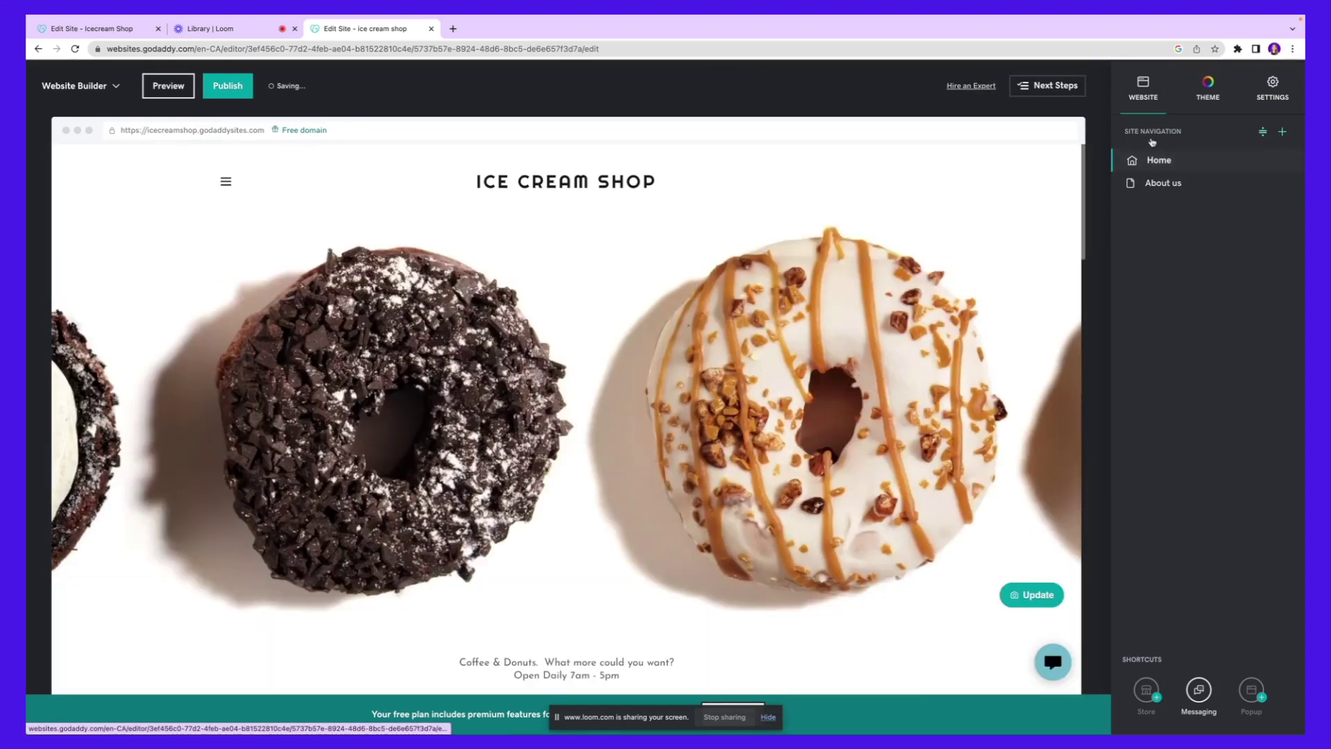
left_click(1218, 90)
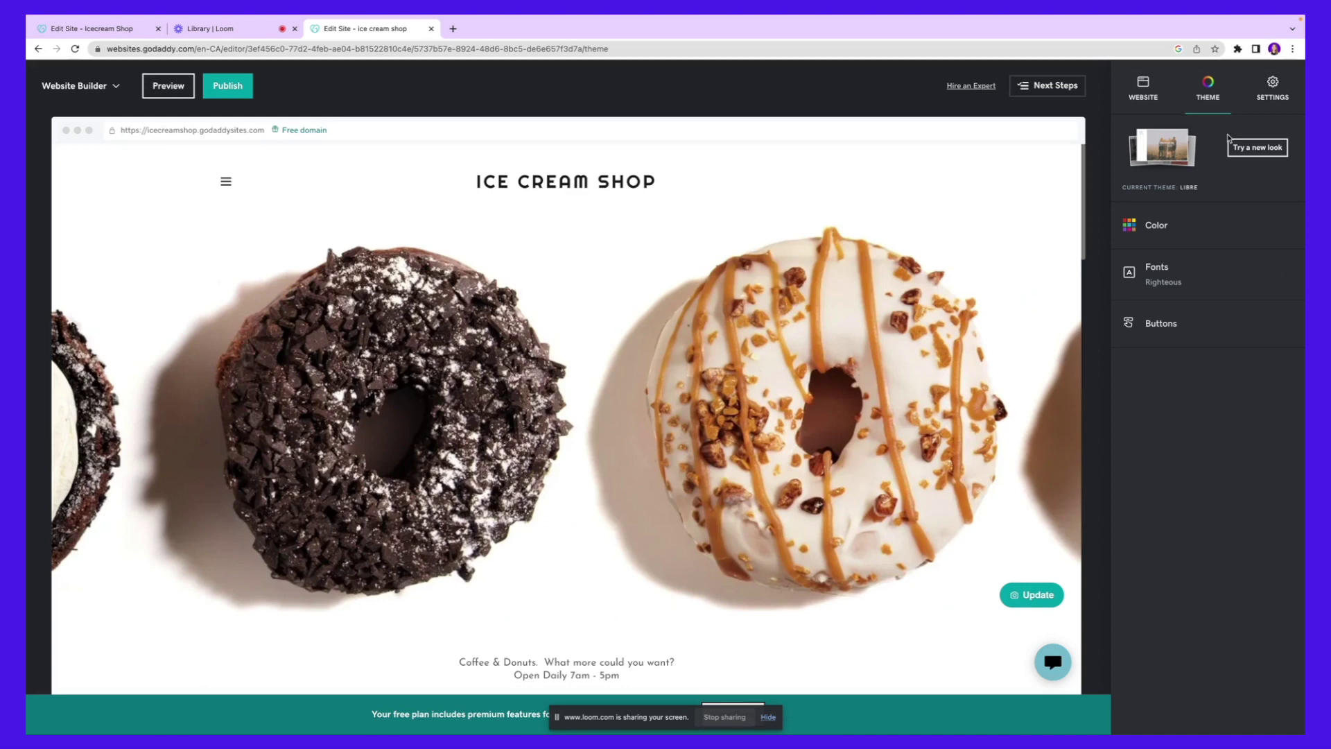
left_click(1280, 99)
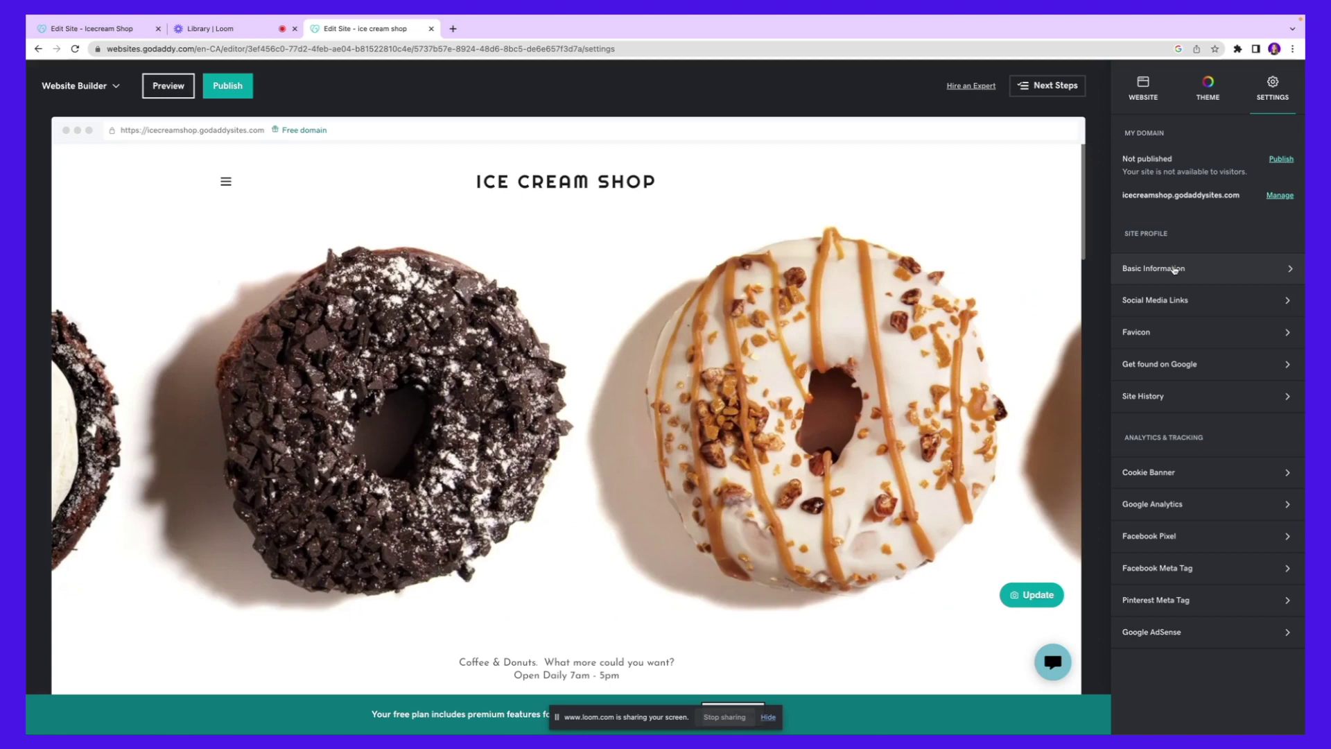
left_click(492, 345)
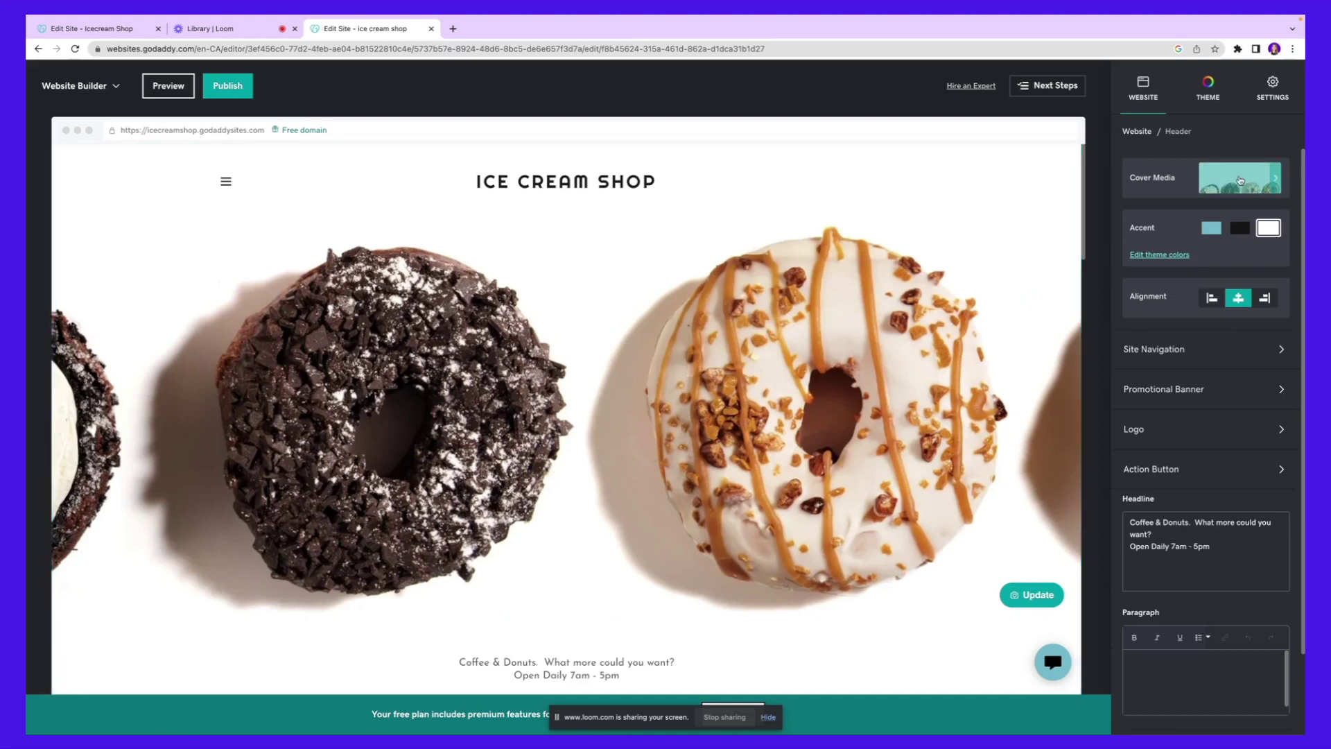
Search the header's stock media images for 'ice cream'
left_click(1240, 181)
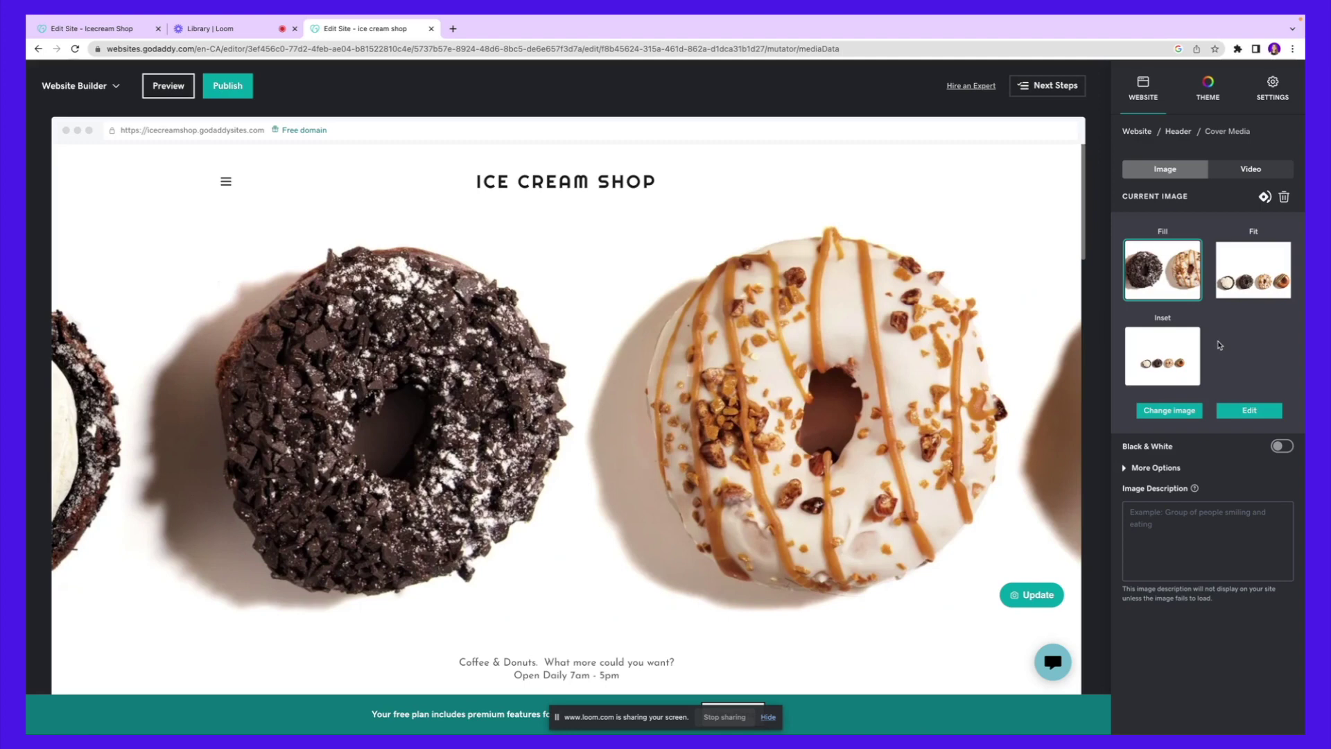
left_click(1188, 411)
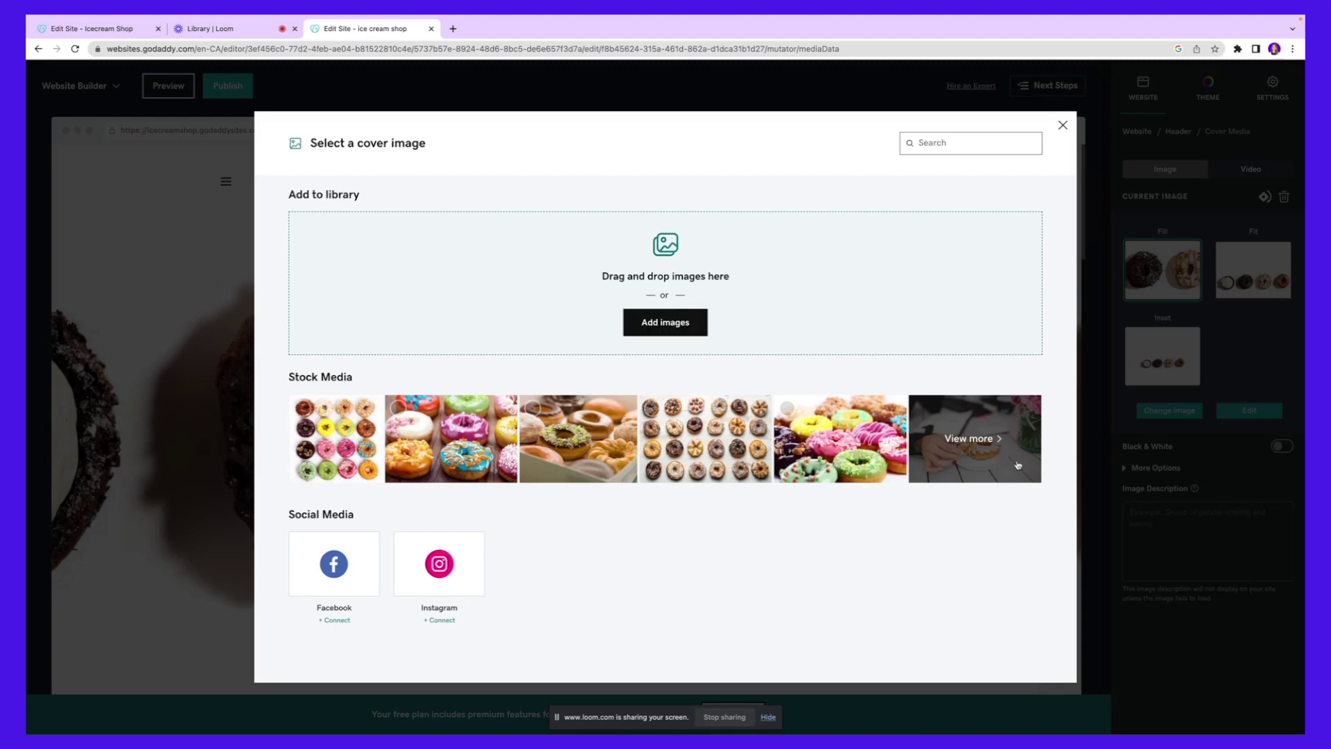
left_click(992, 442)
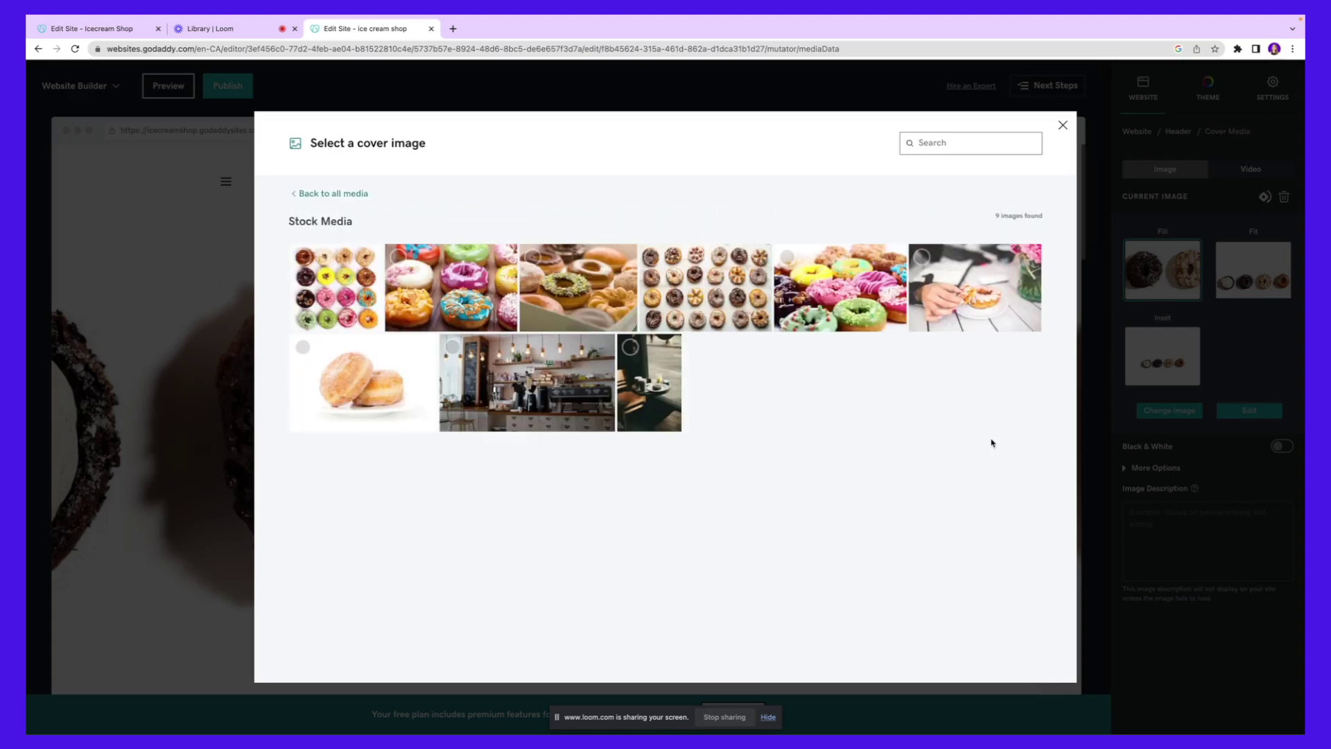
left_click(1011, 138)
type("ice cream")
key("Return")
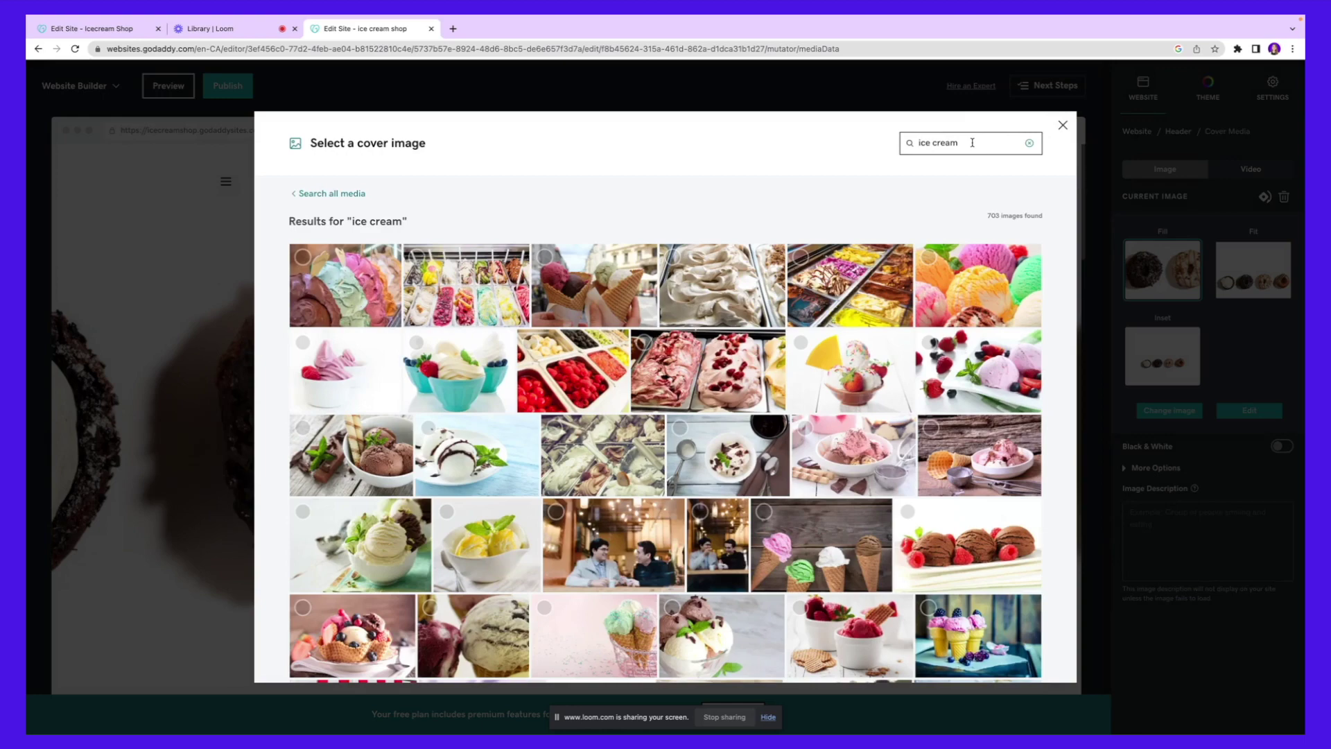
Insert the pink ice-cream cone photo as the header cover image
scroll(567, 319, "down", 6)
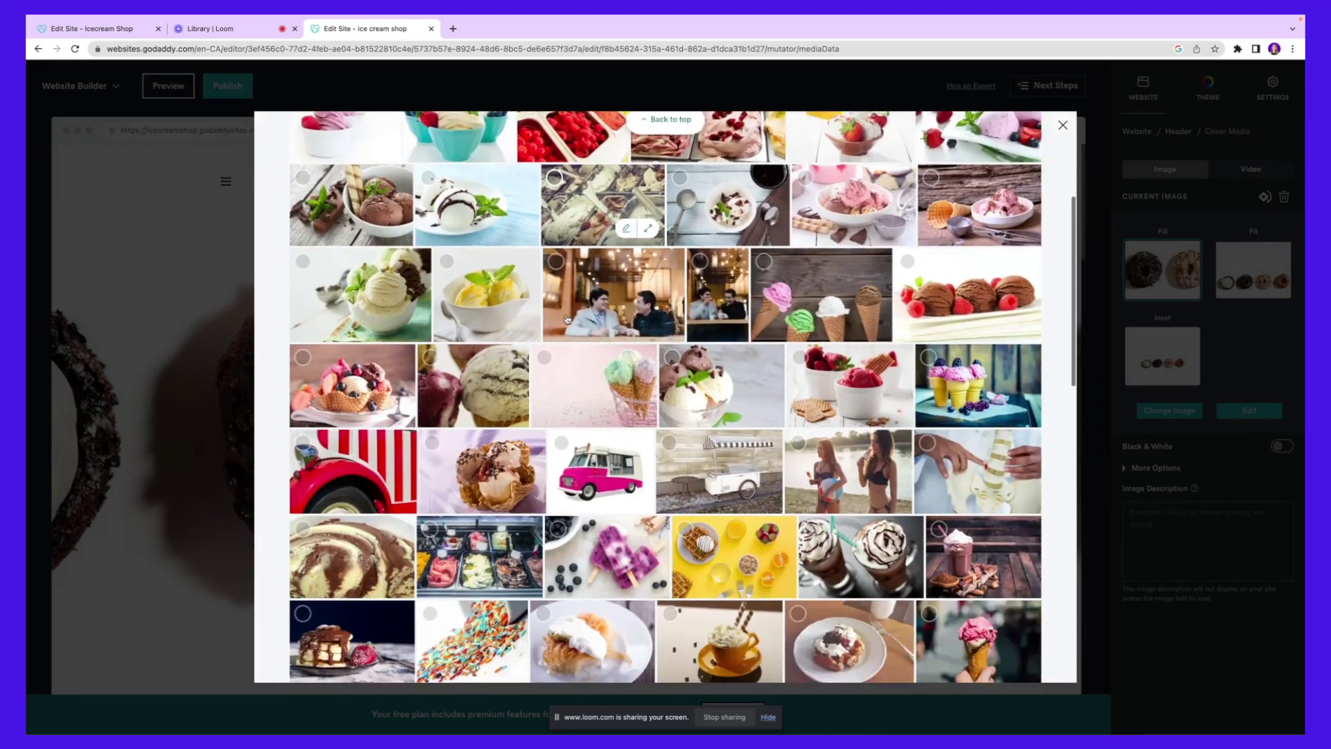
scroll(567, 319, "down", 3)
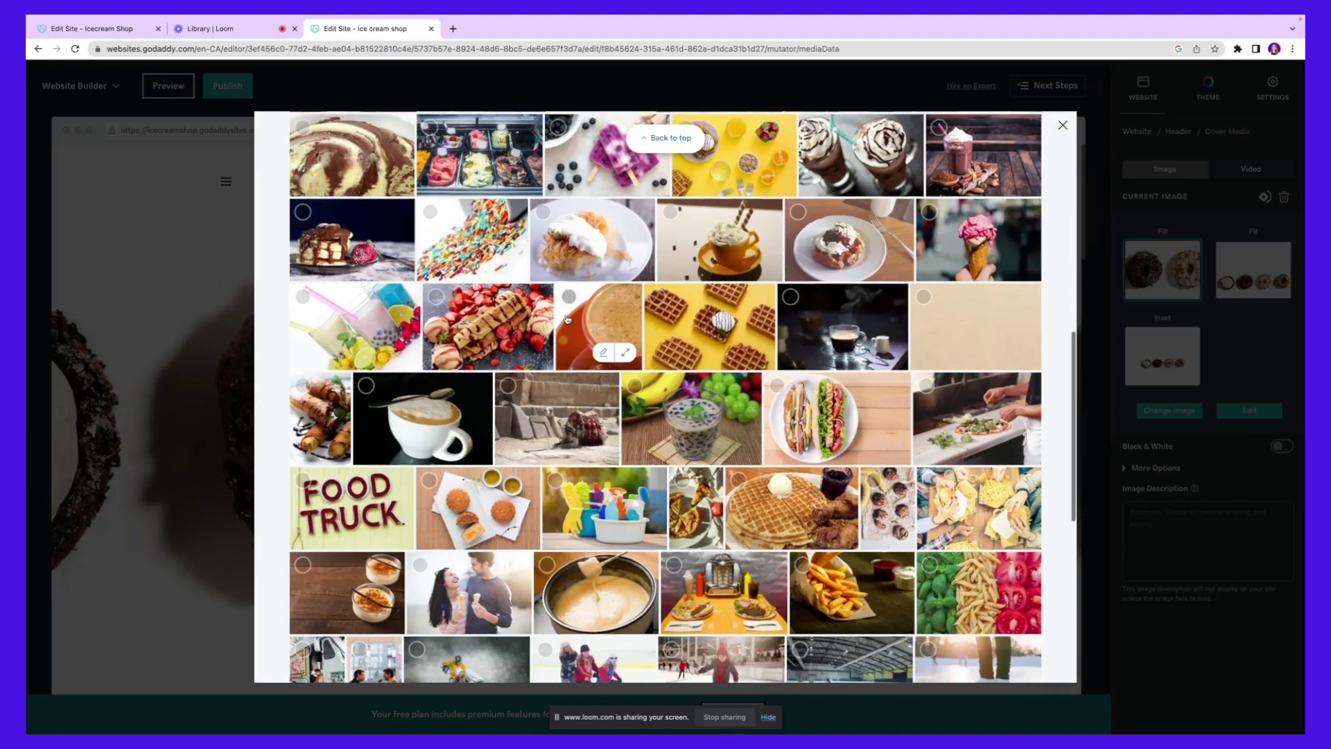
scroll(566, 319, "up", 2)
scroll(567, 319, "up", 1)
left_click(951, 459)
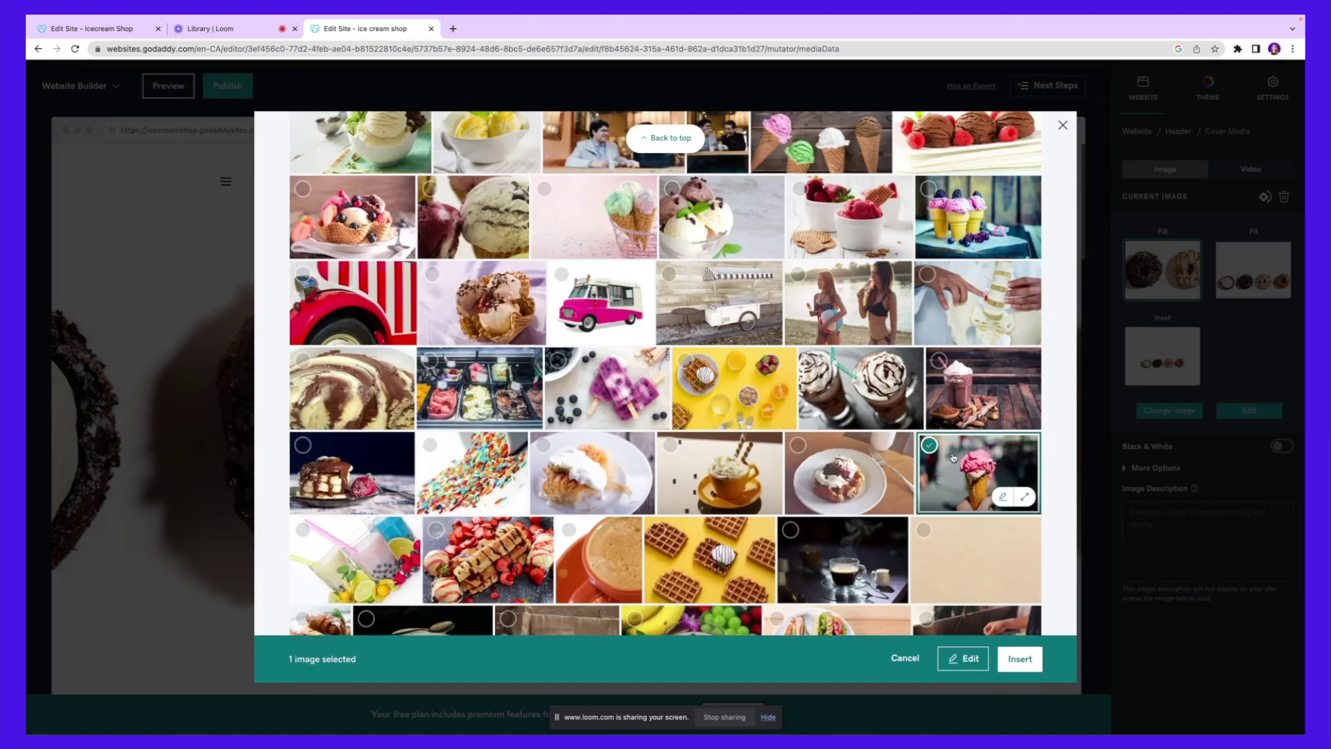
left_click(1020, 658)
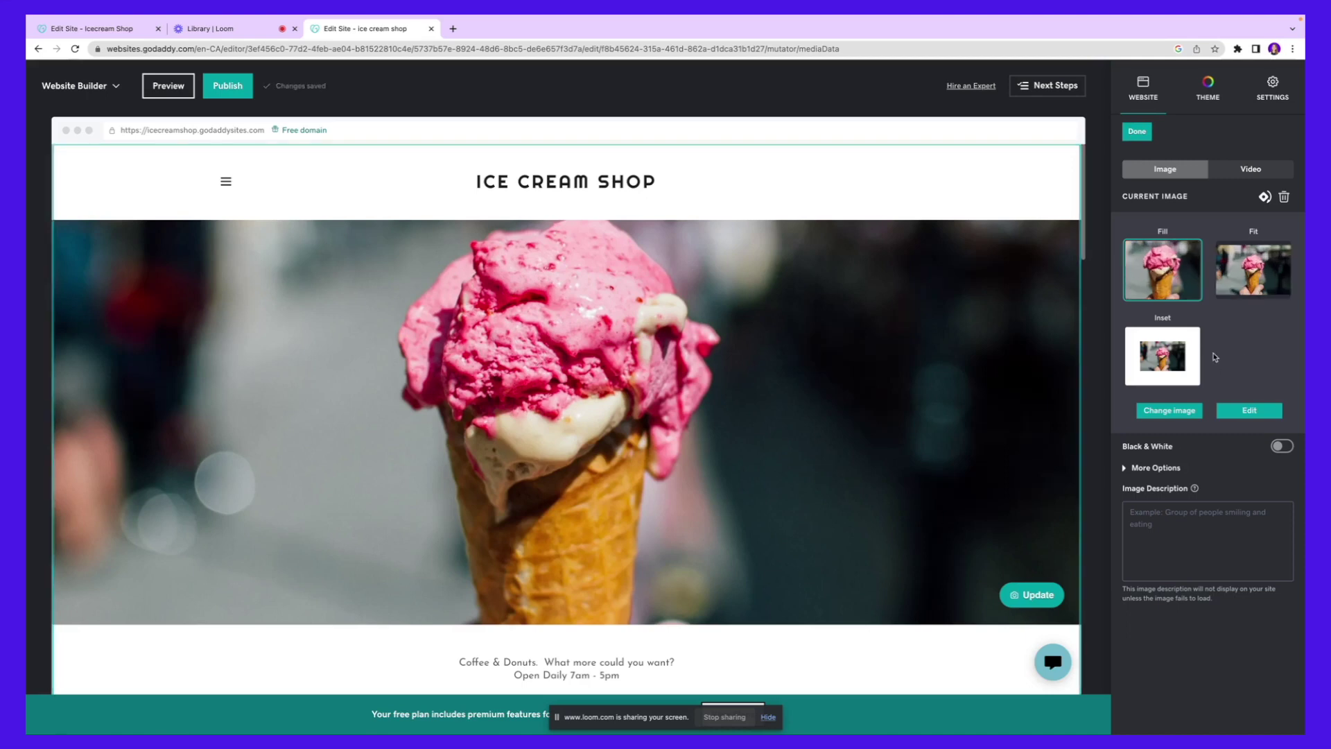
Show the cover photo inset below the shop title using the Inset layout
left_click(1269, 262)
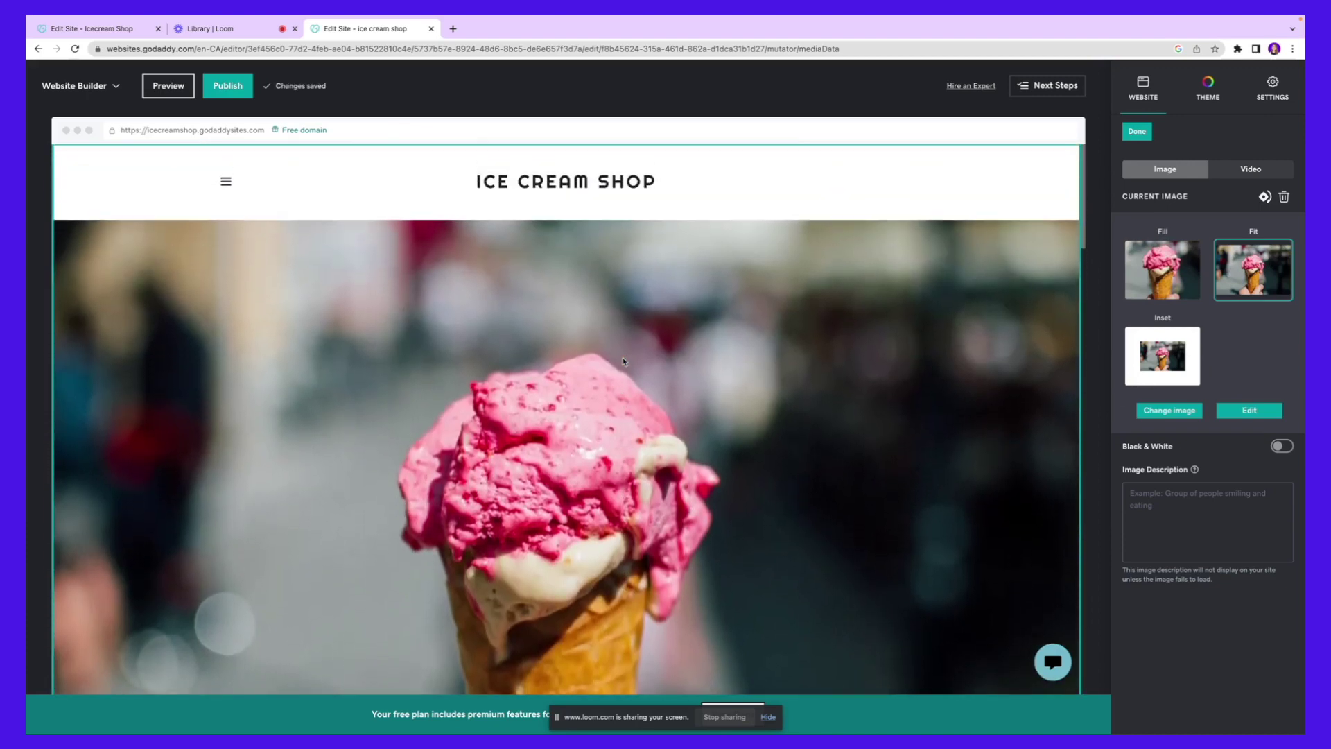
left_click(1178, 360)
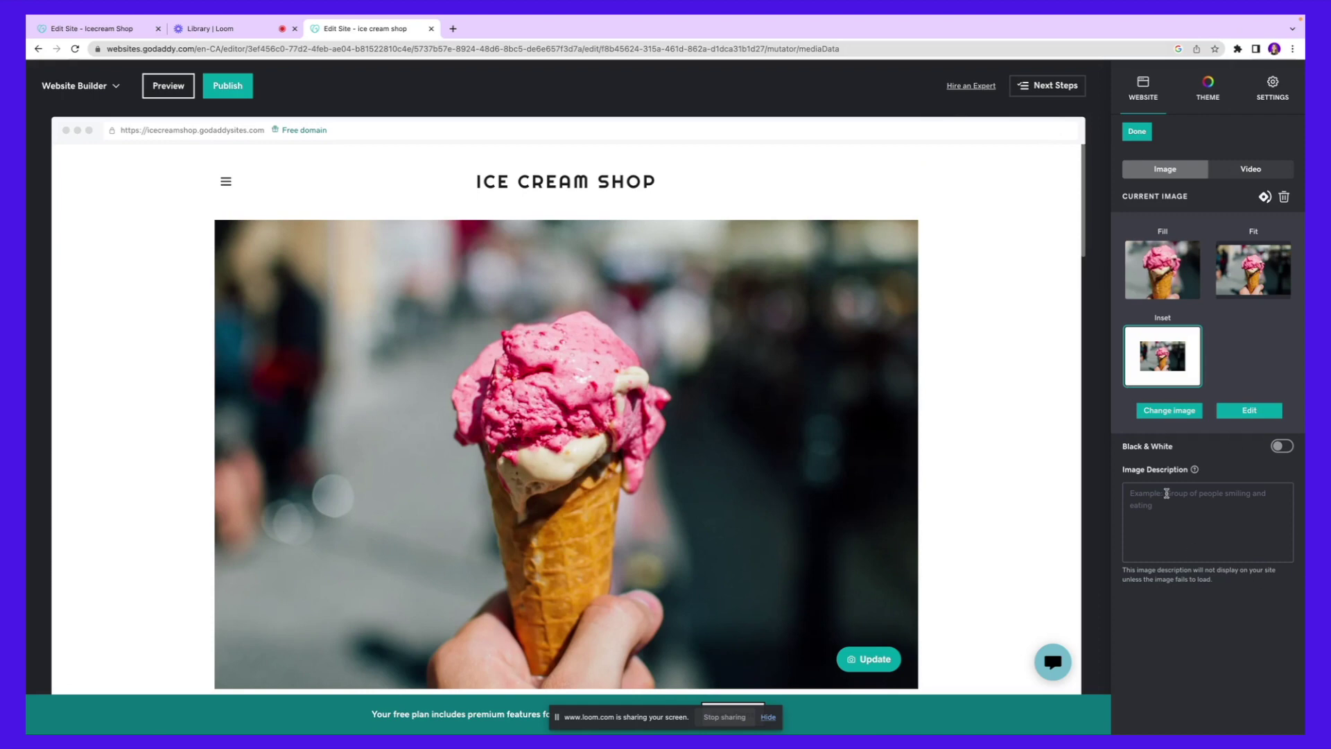
left_click(1151, 497)
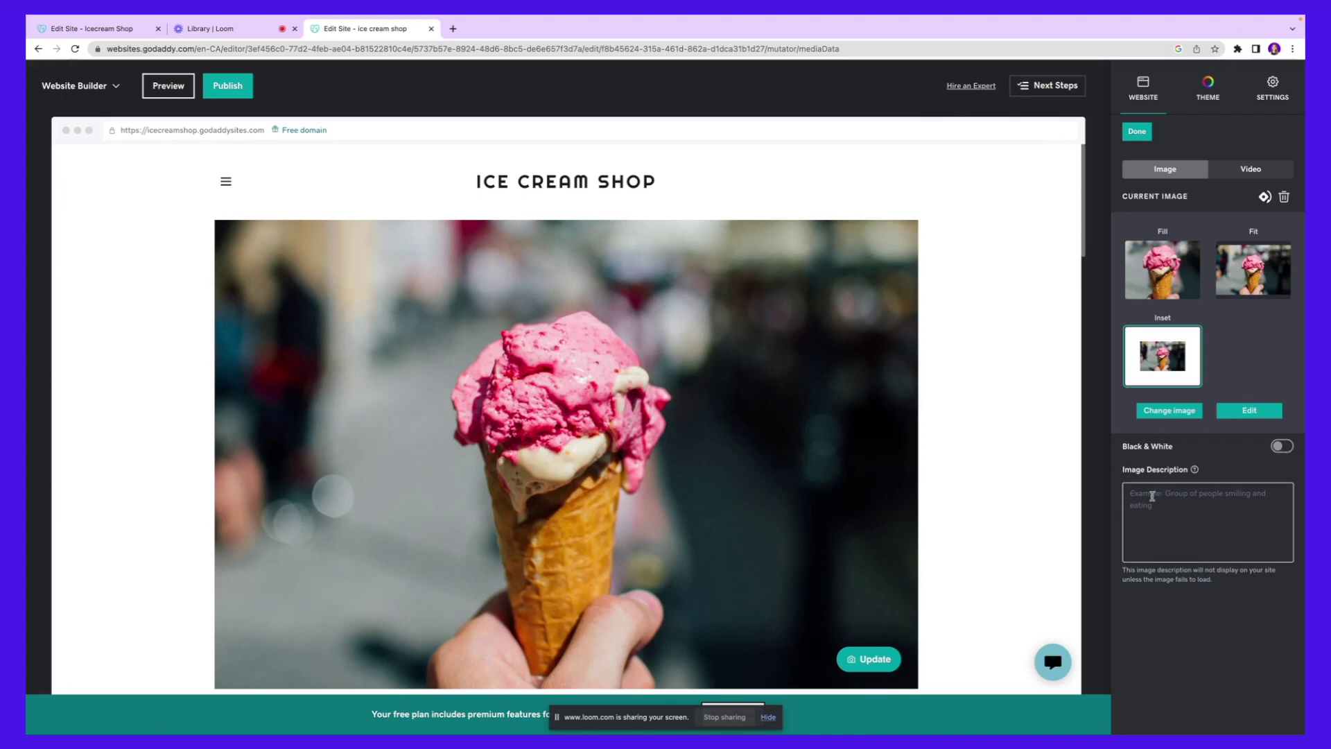
left_click(1138, 131)
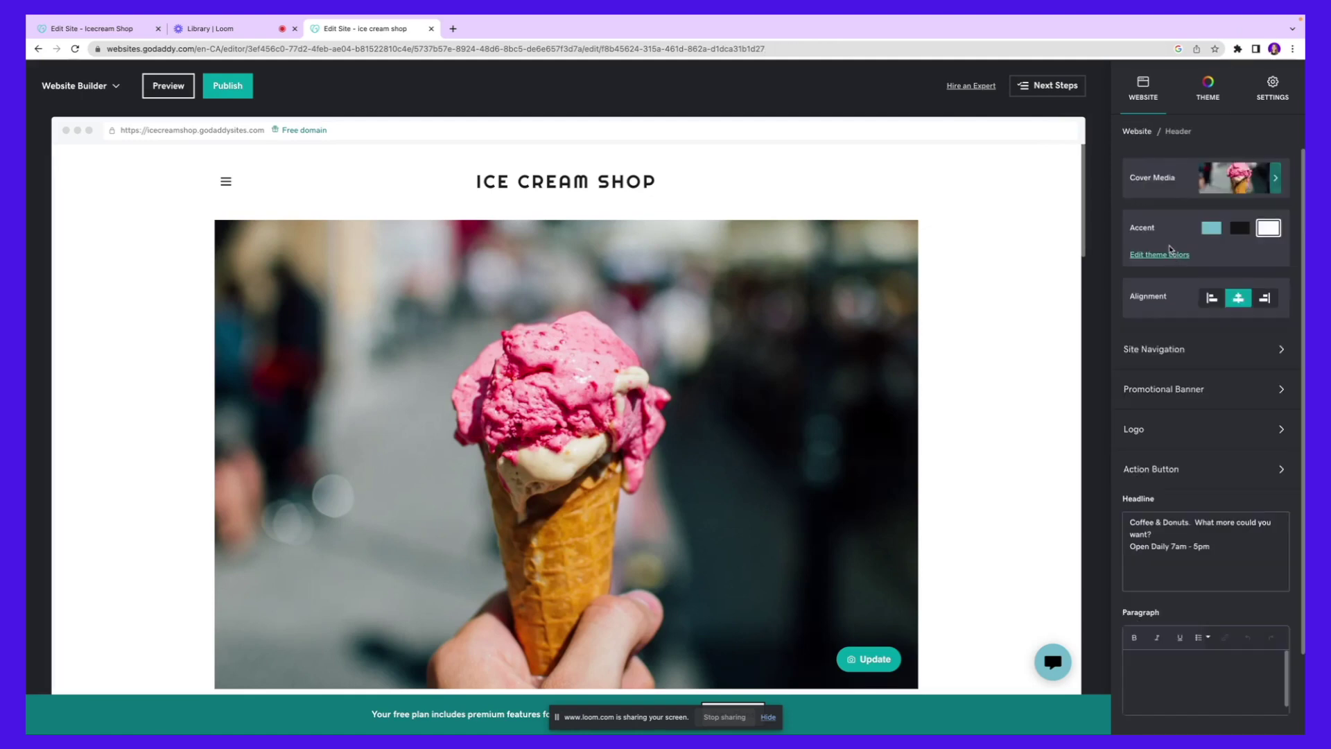
left_click(1173, 255)
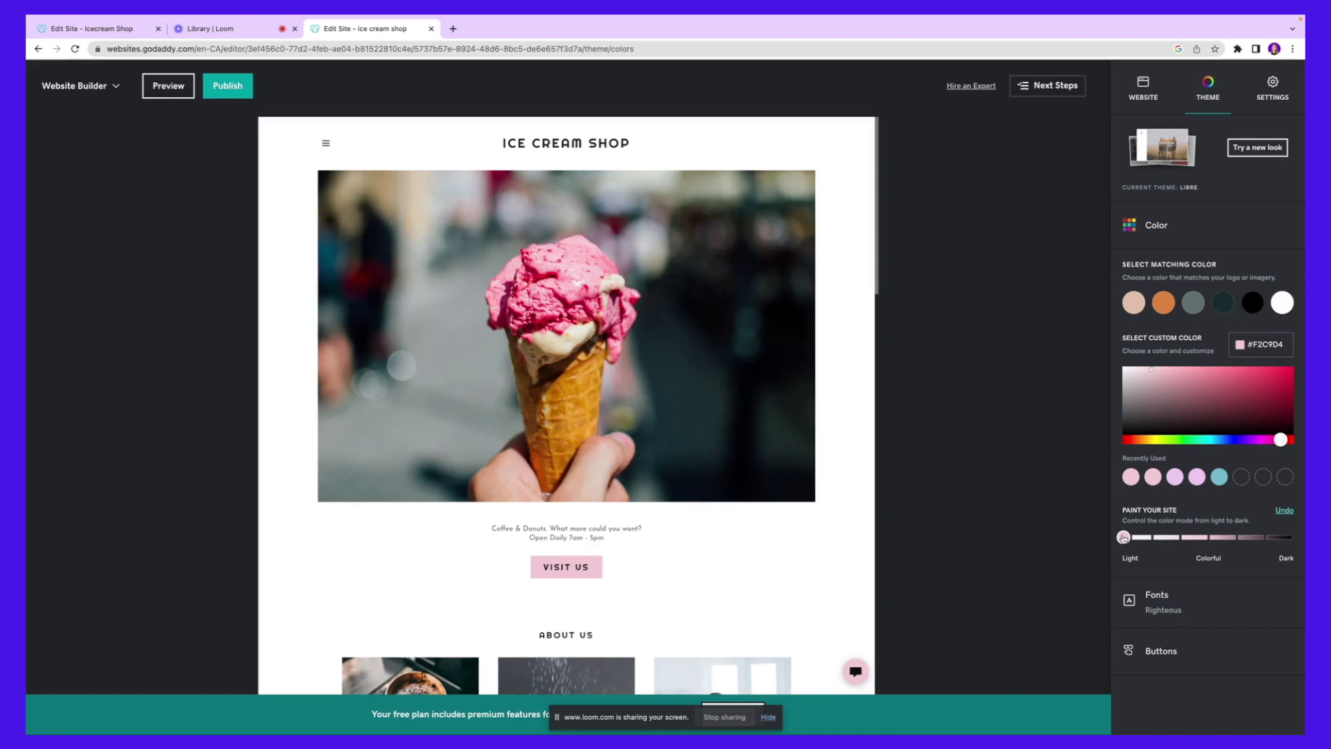
Try the colourful and dark Paint Your Site modes, then return to Light
left_click_drag(1125, 537, 1207, 538)
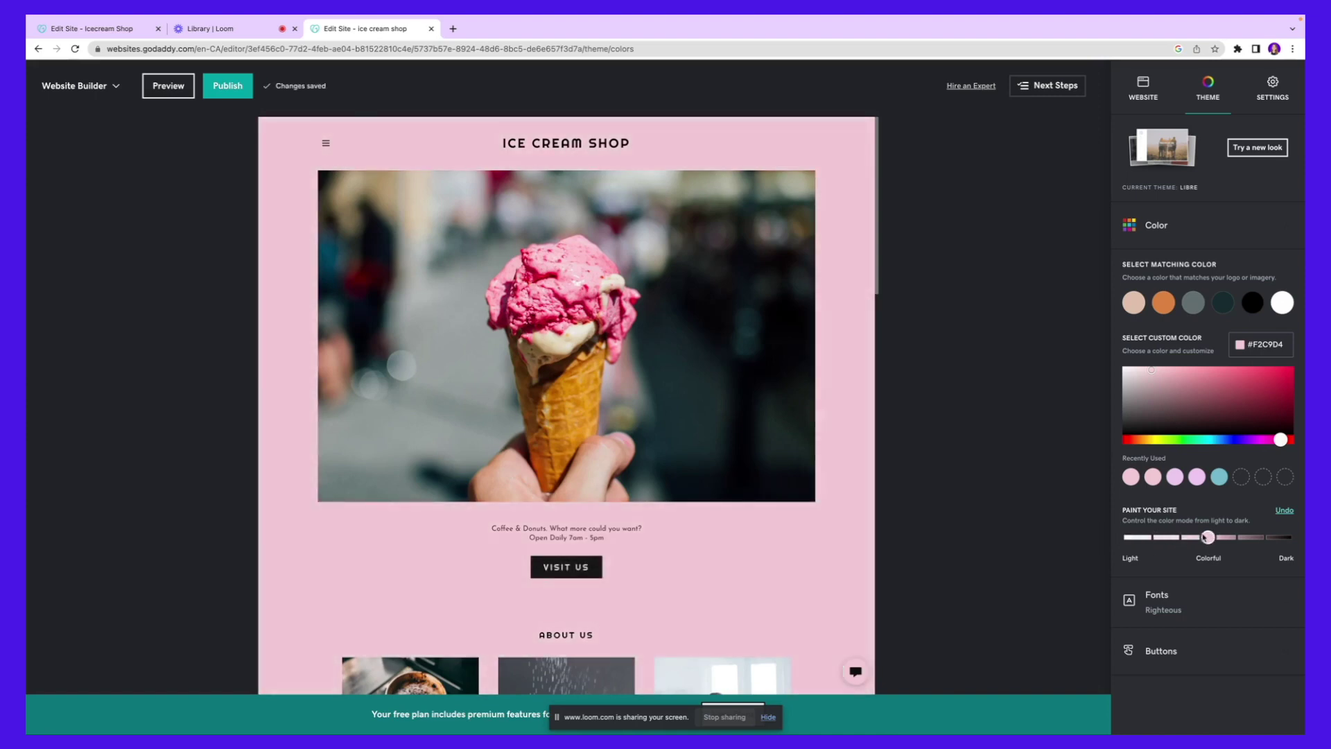
left_click_drag(1206, 537, 1294, 537)
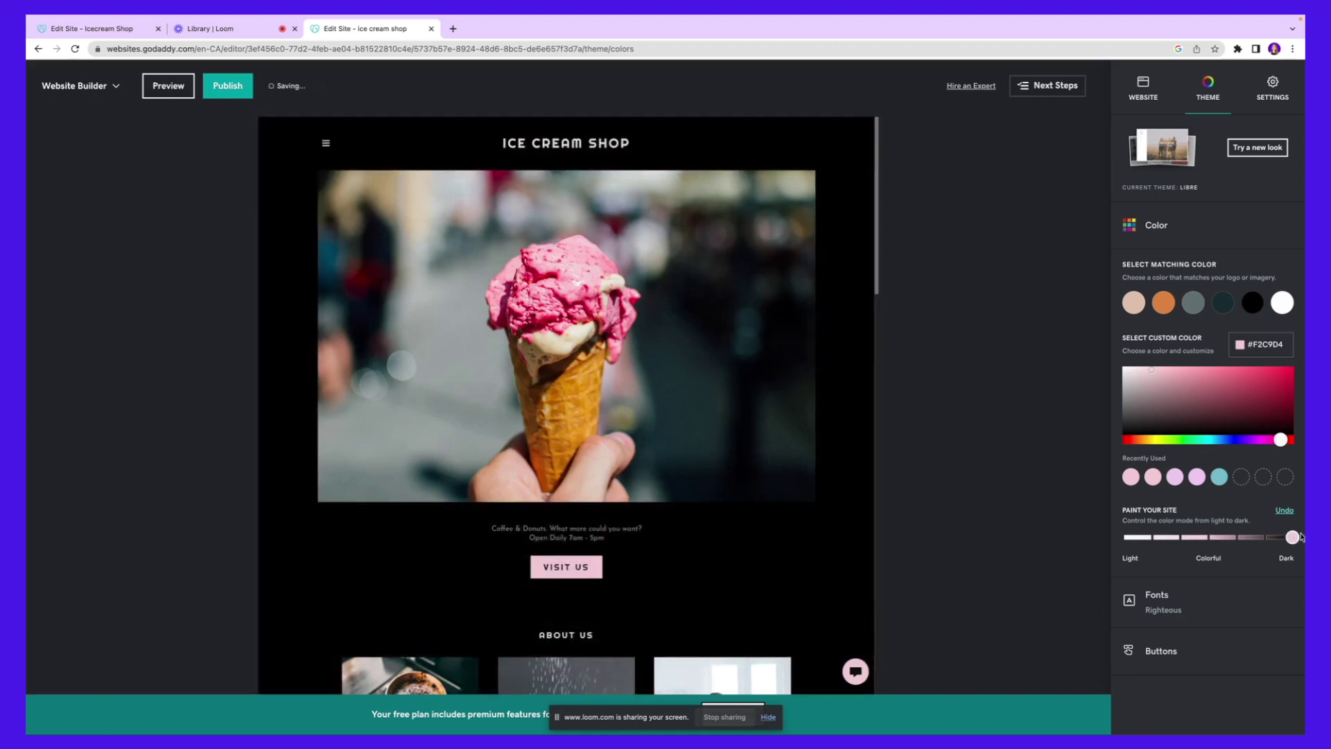
left_click_drag(1293, 538, 1121, 538)
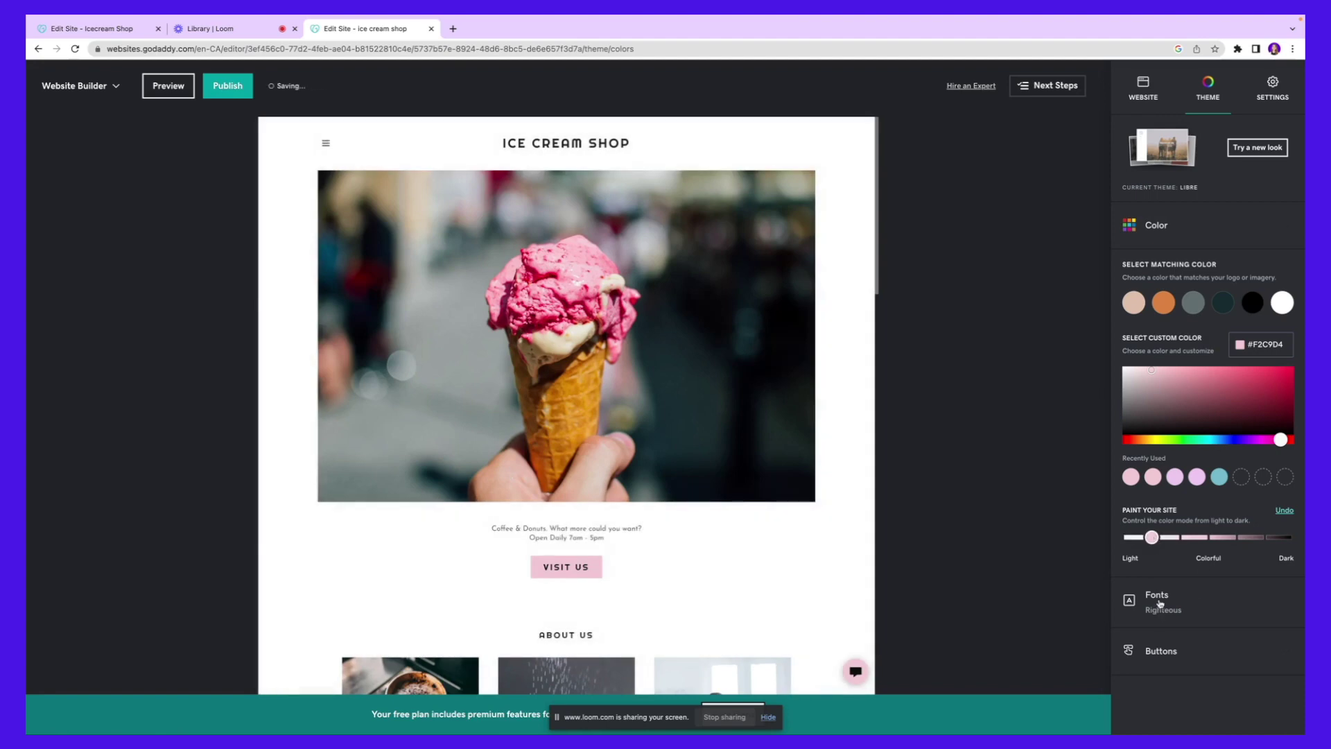
Try Merriweather as the primary font, then reopen the font list for another choice
left_click(1159, 614)
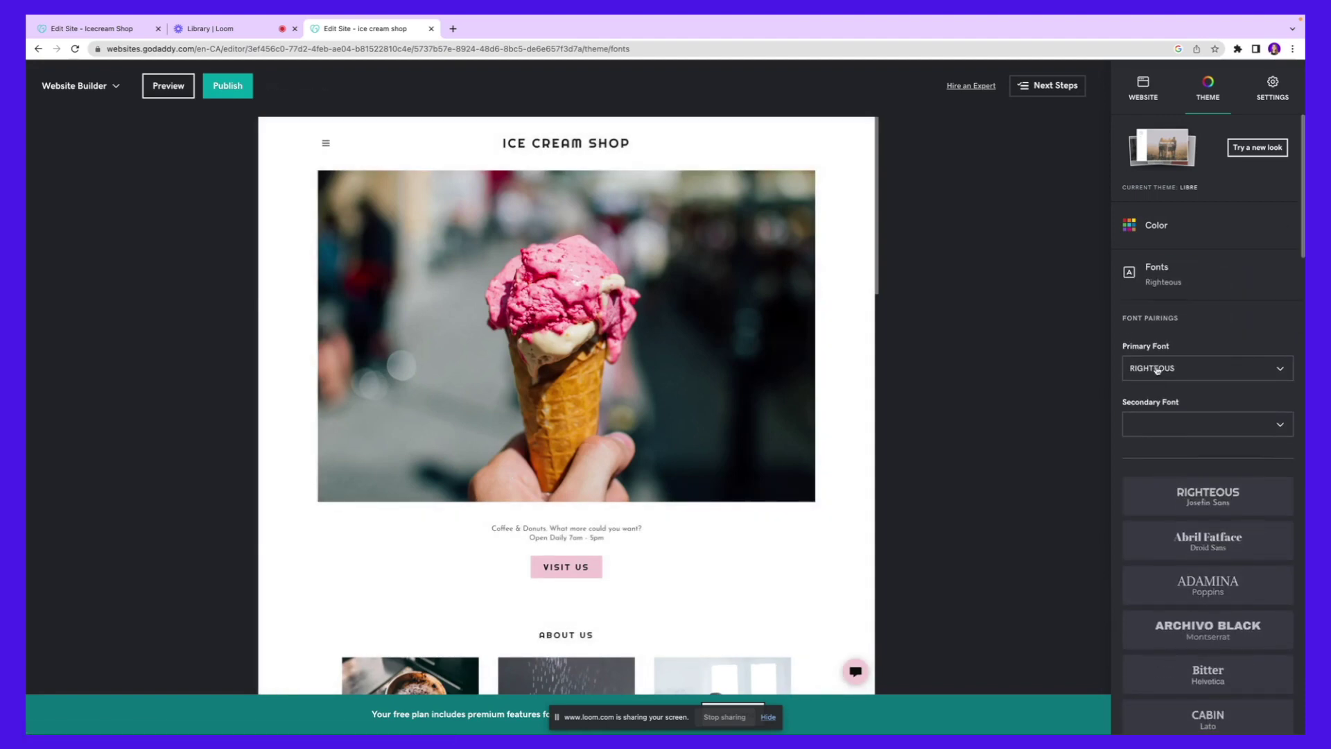
left_click(1162, 368)
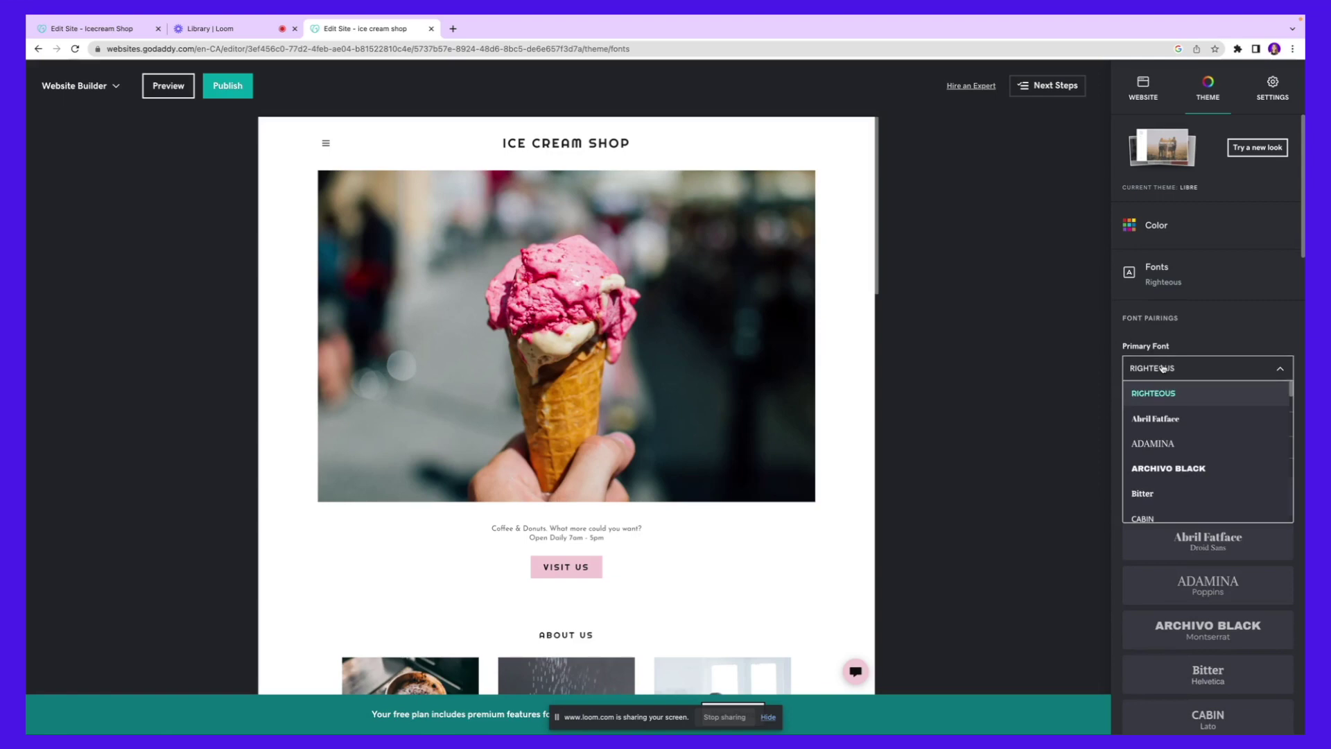
scroll(1168, 481, "down", 5)
left_click(1177, 481)
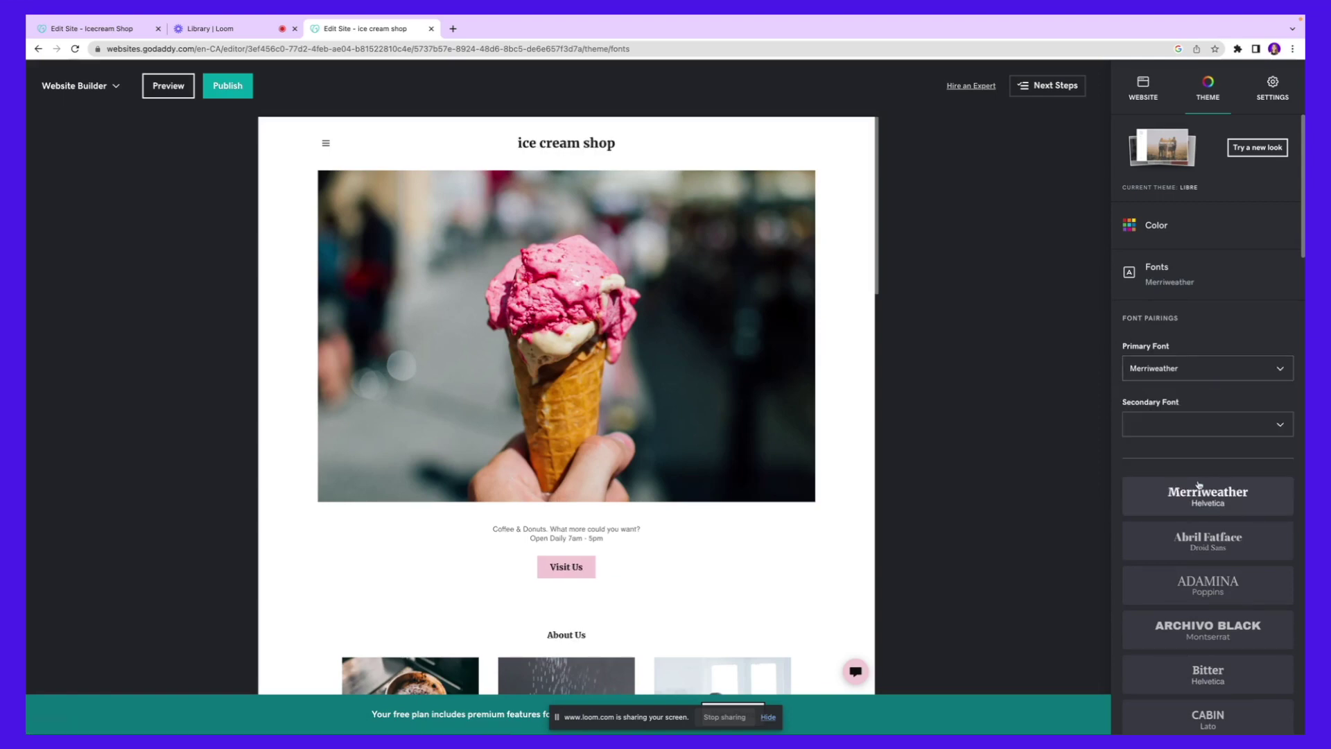
left_click(1173, 371)
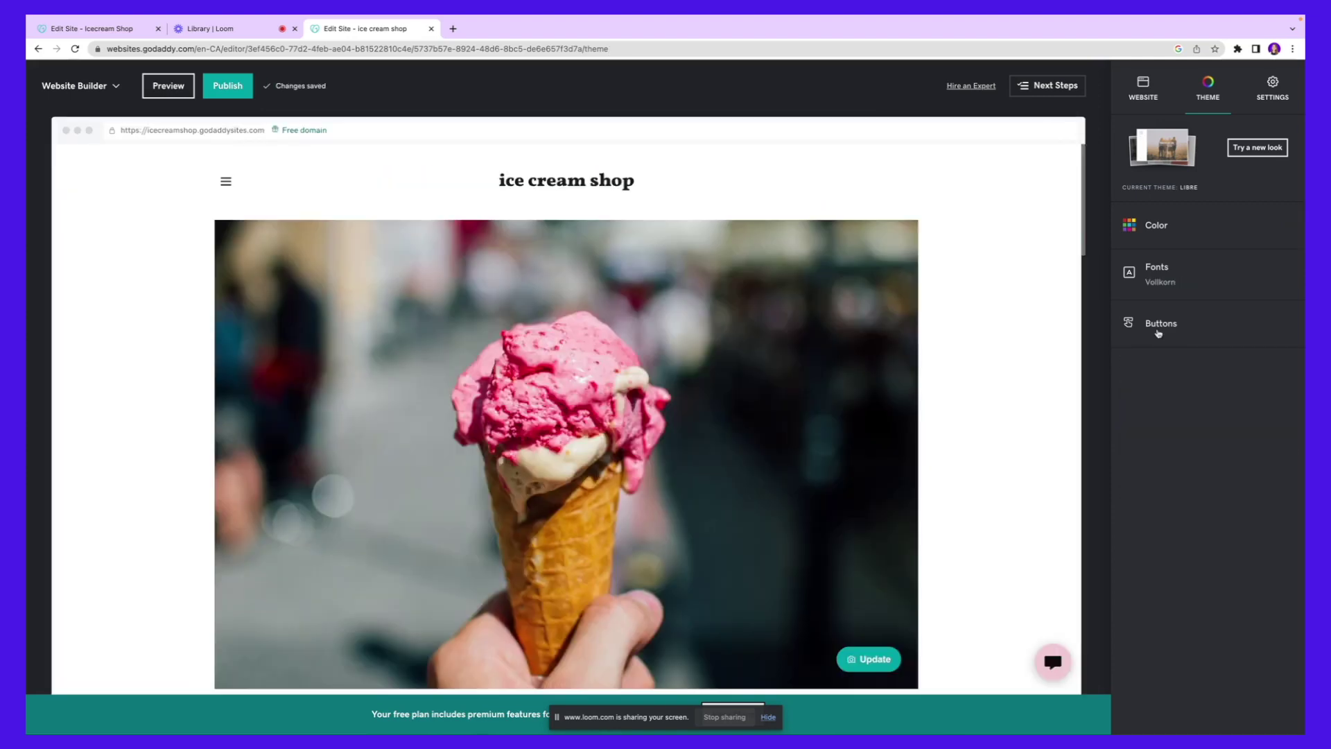
Try the pill primary button style, then keep the square style
left_click(1157, 332)
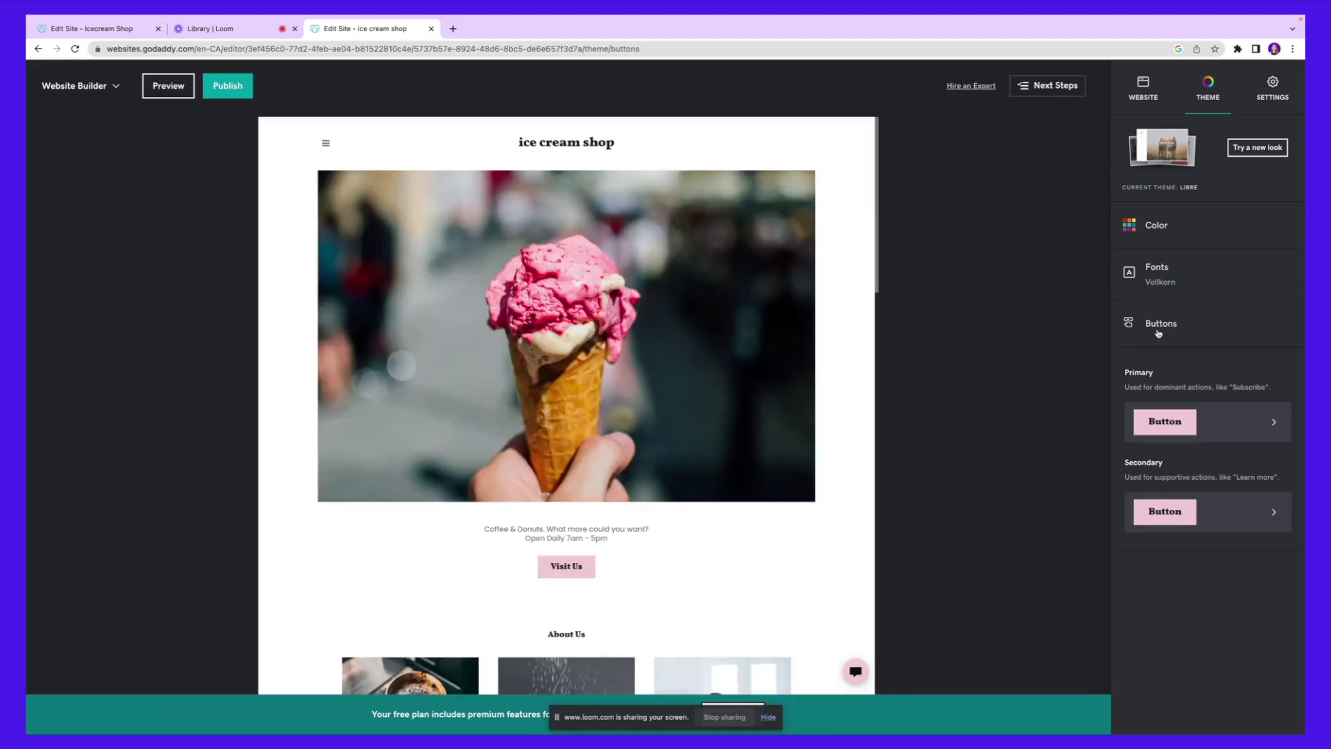
left_click(1263, 424)
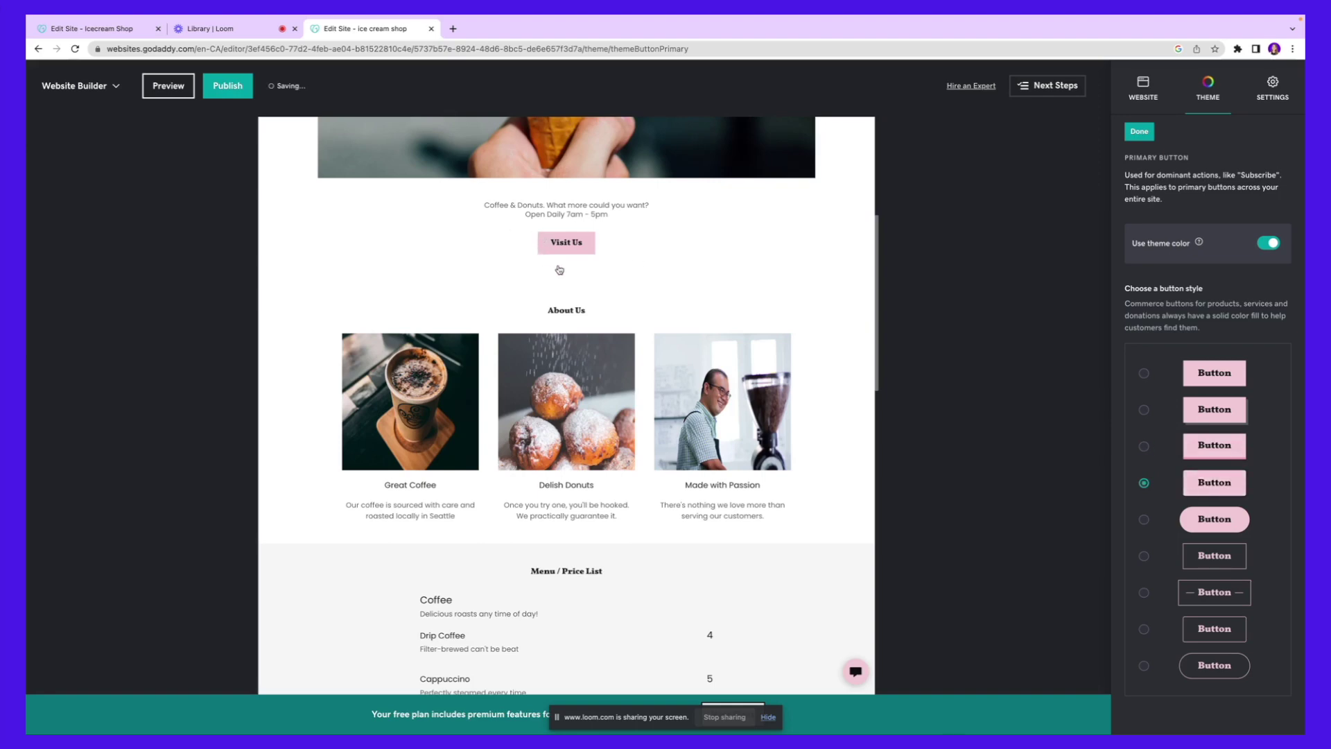
scroll(559, 270, "down", 10)
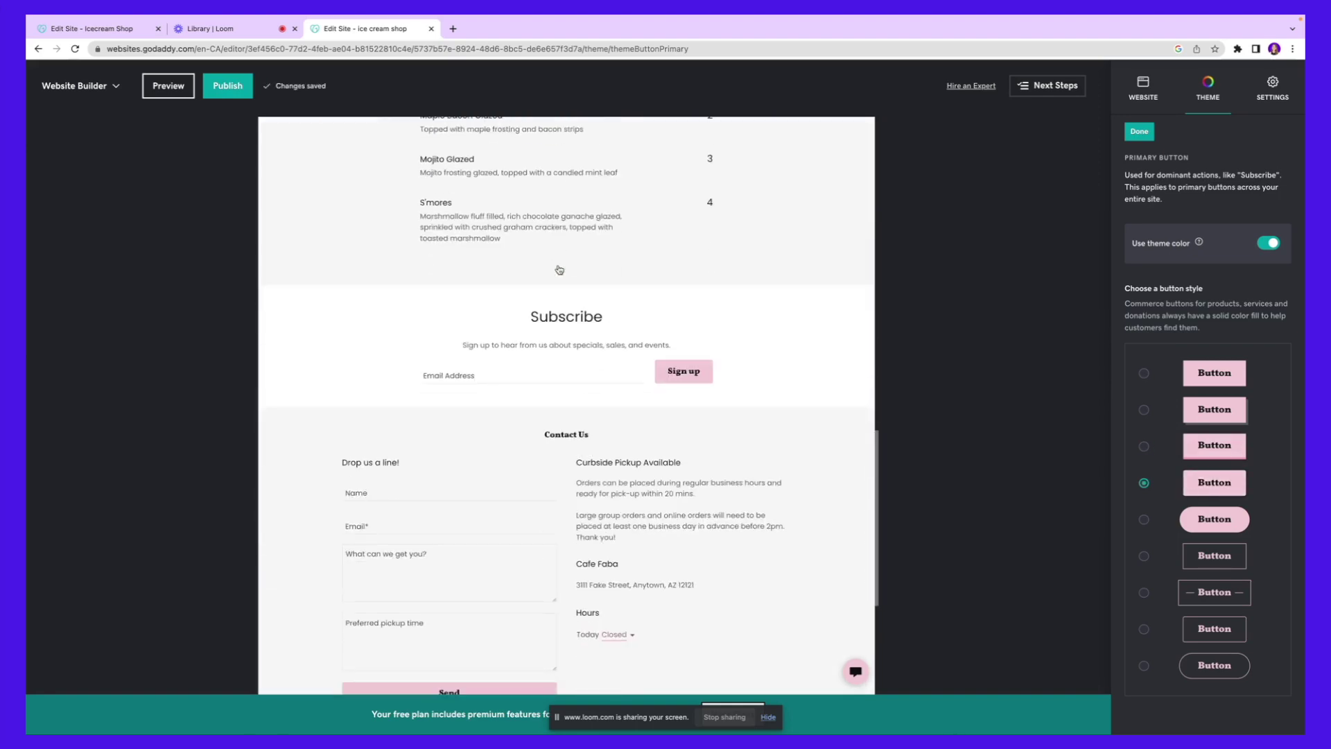
scroll(560, 270, "down", 3)
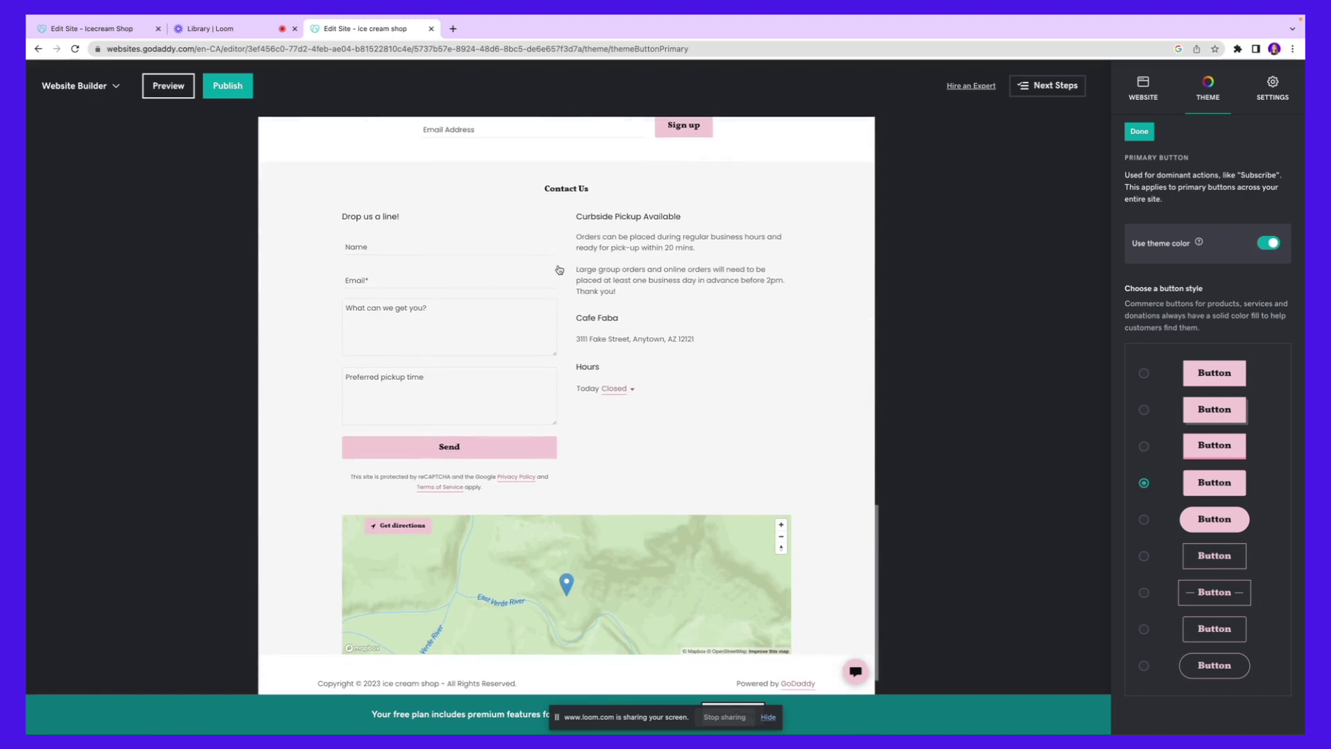
scroll(560, 269, "up", 13)
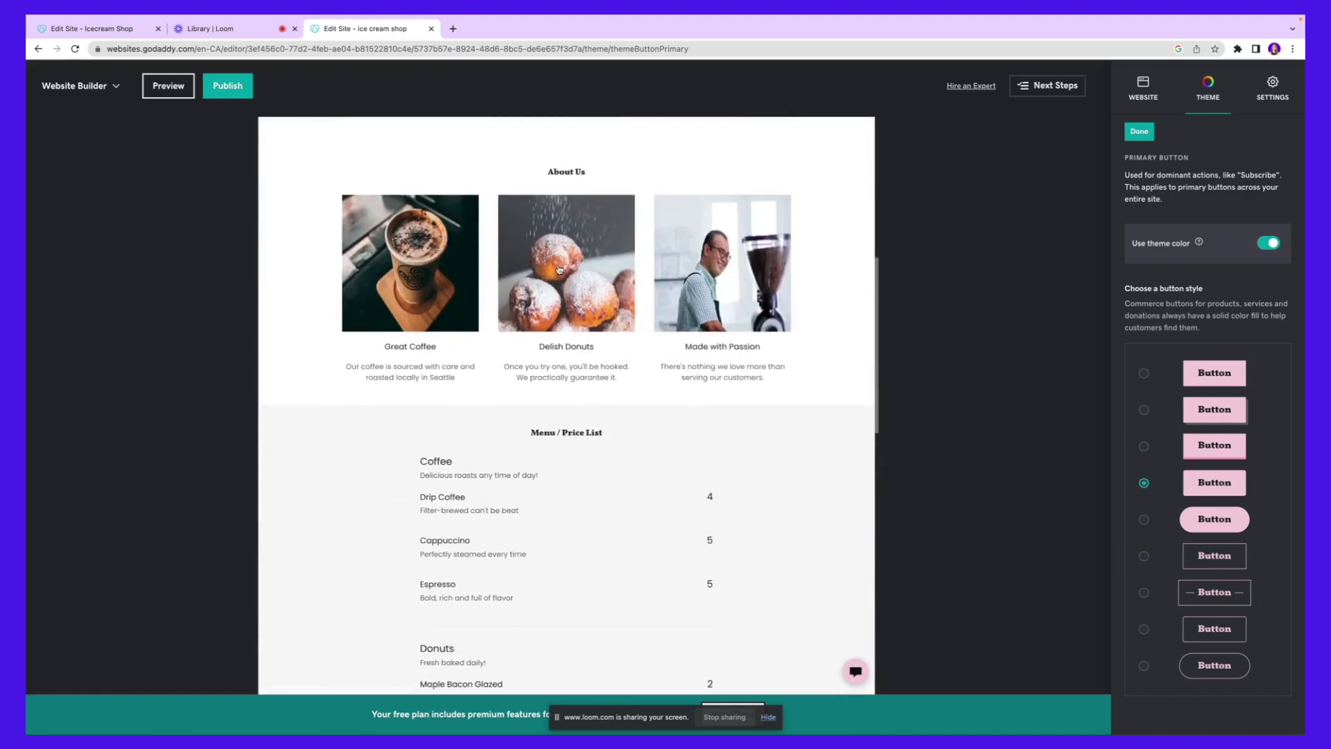
scroll(560, 270, "up", 3)
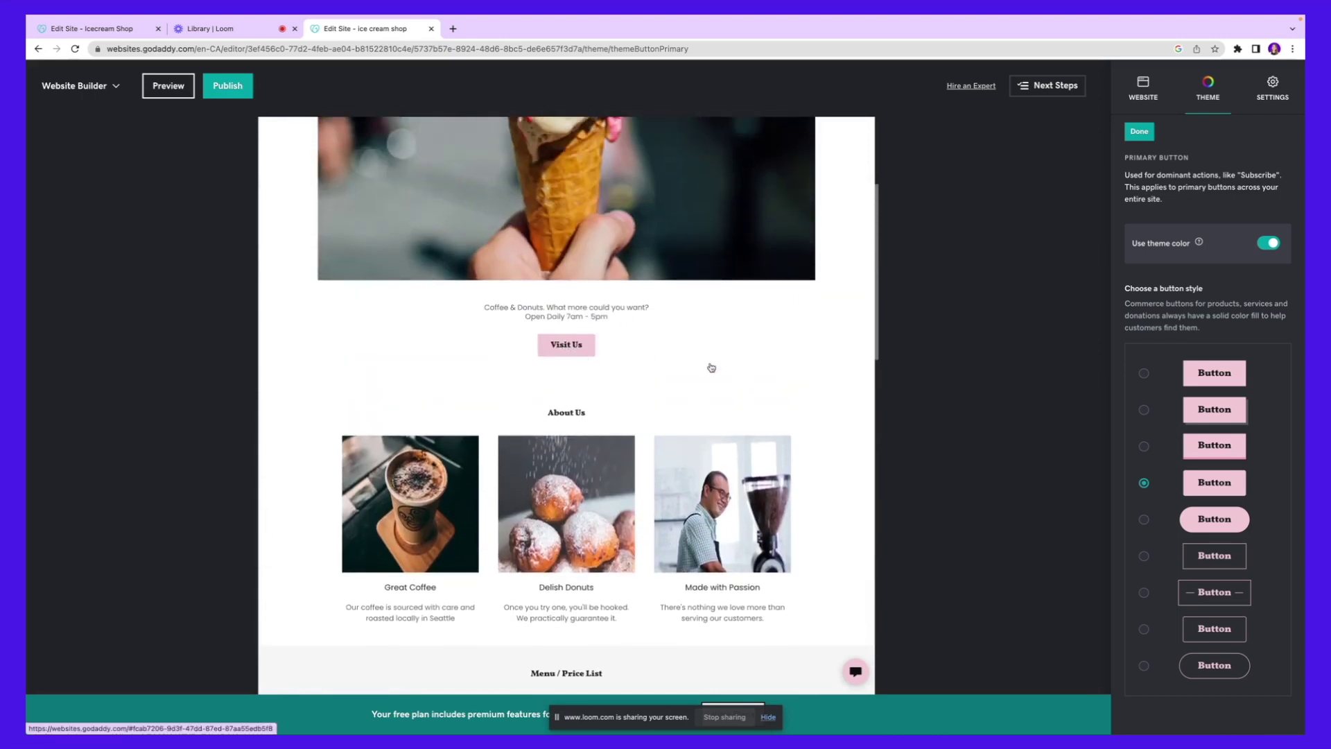
left_click(1225, 520)
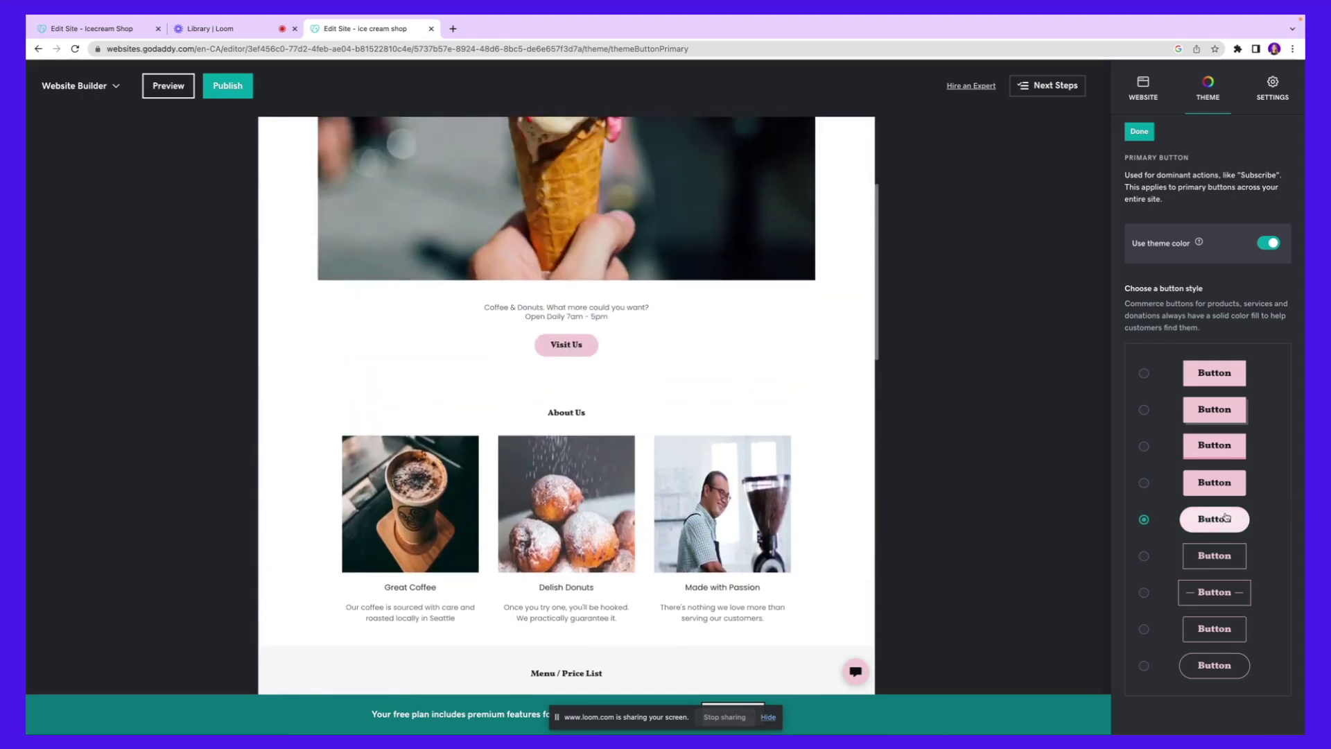
left_click(1216, 491)
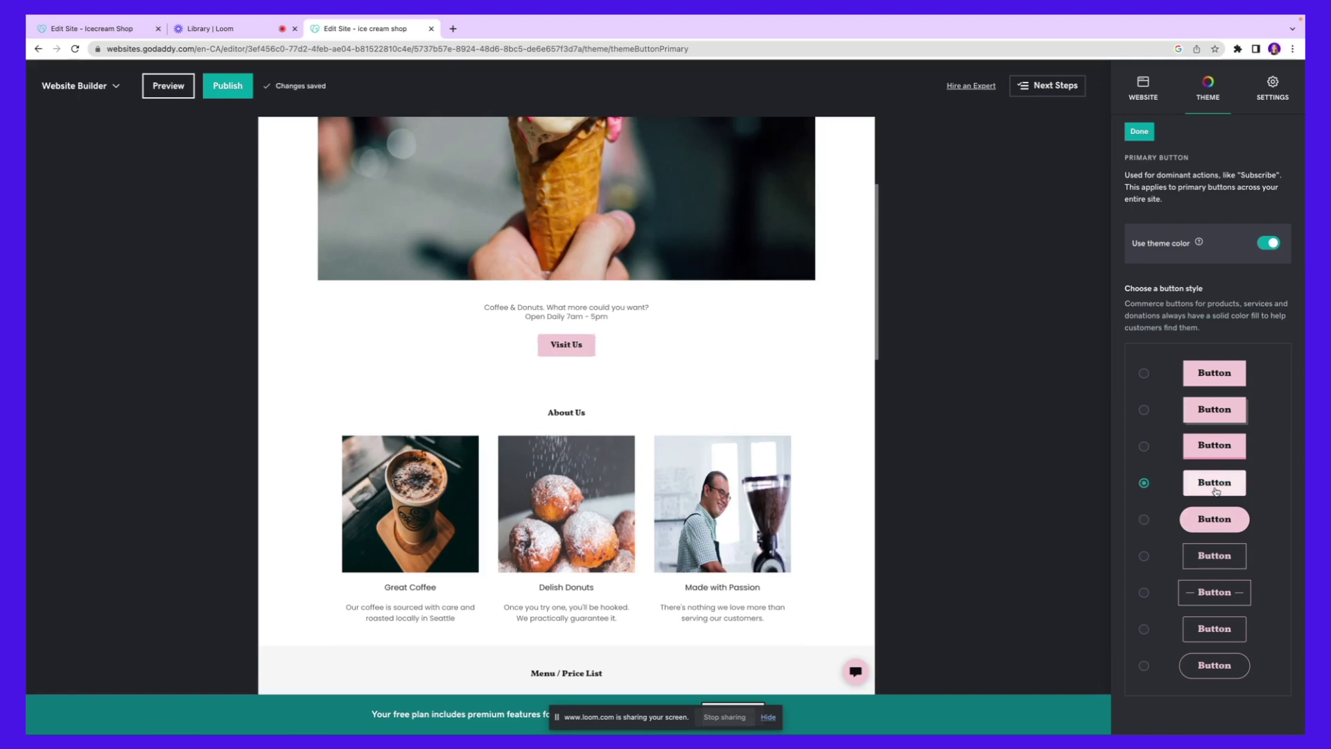
left_click(1139, 131)
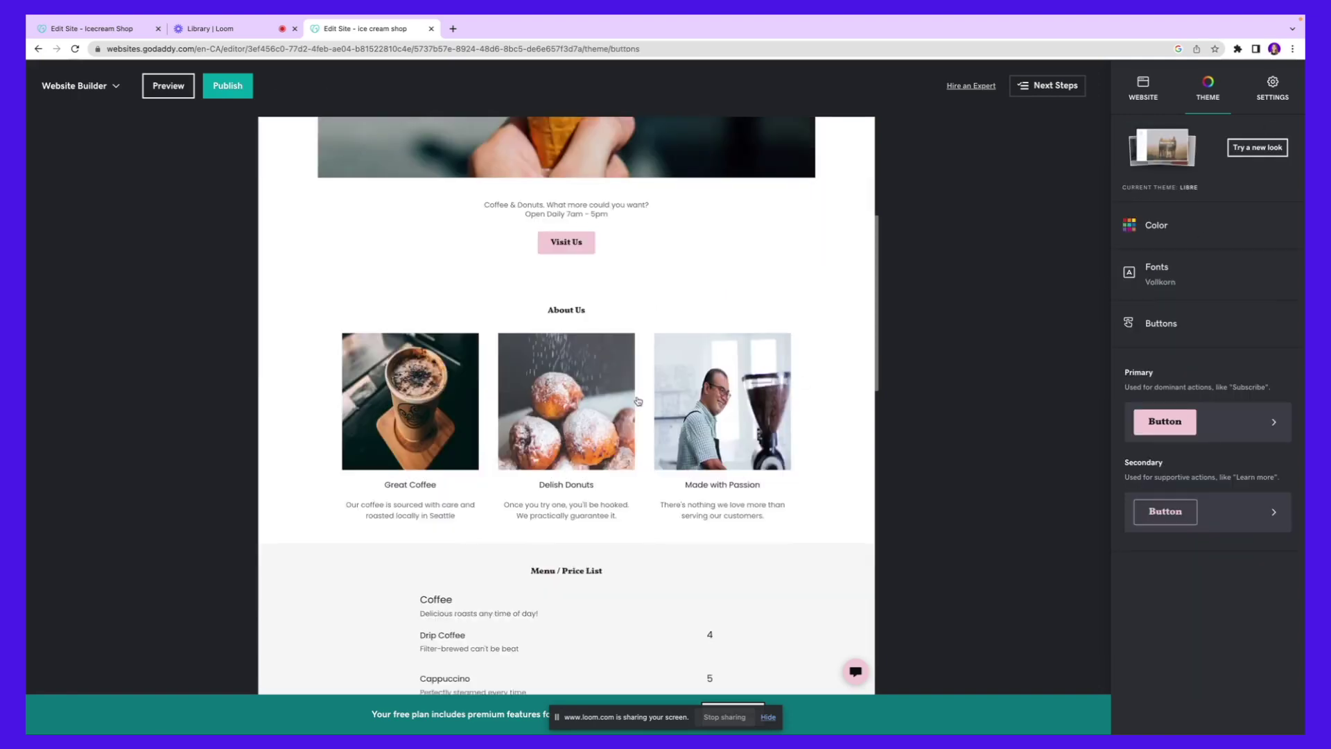
left_click(1265, 100)
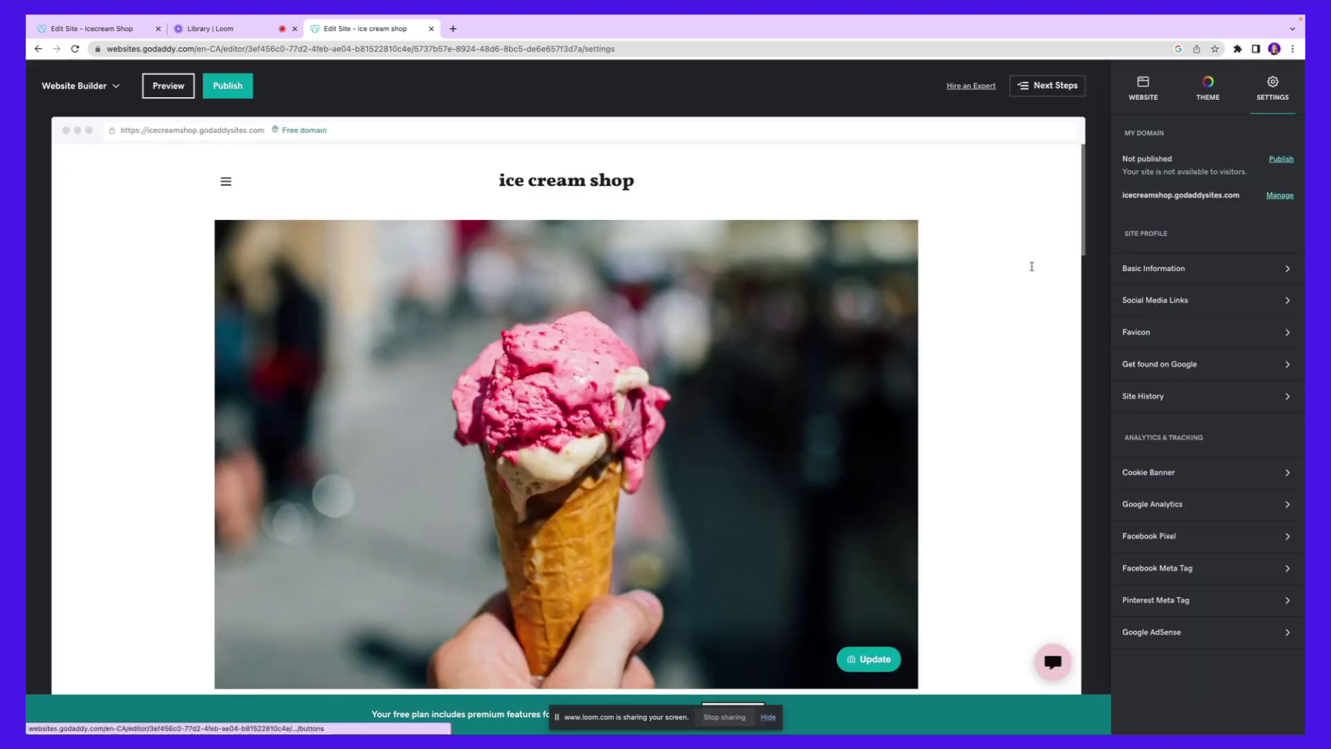
Review the basic business info and empty Facebook and Instagram link fields, then select the header logo
left_click(1203, 279)
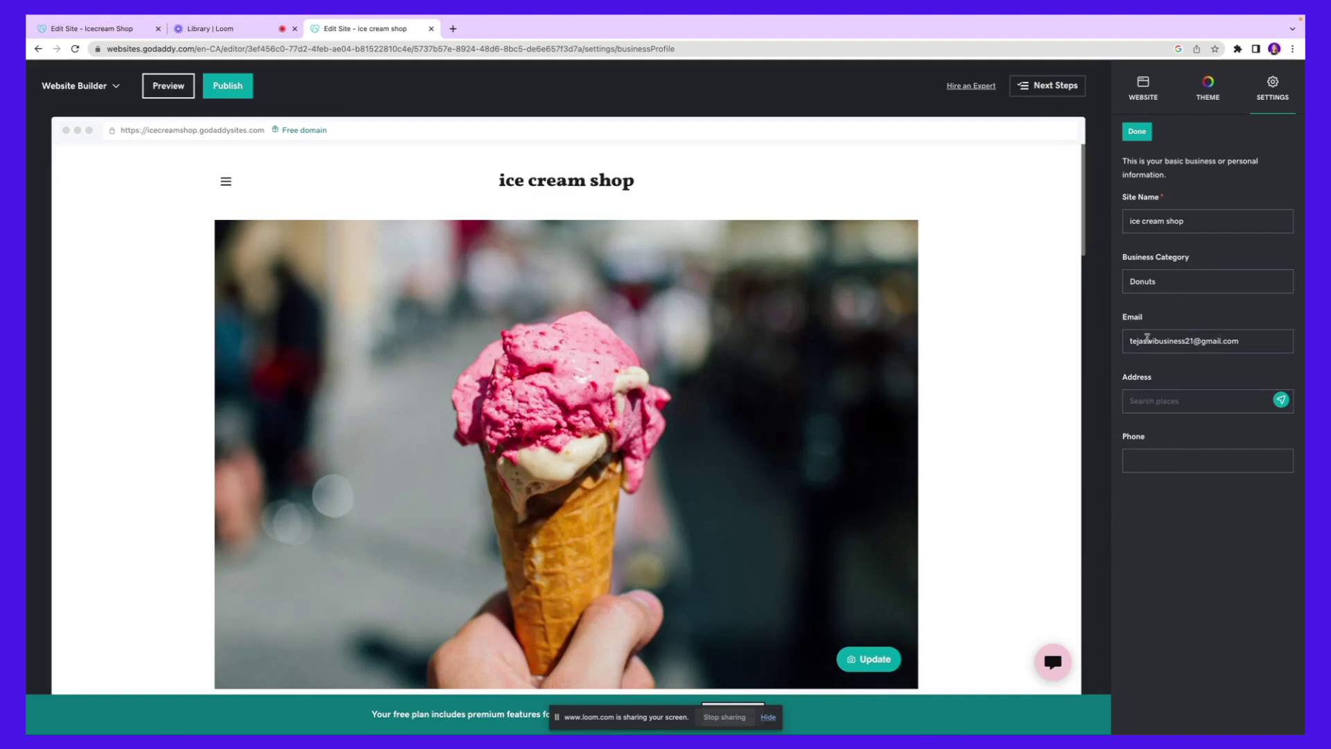
left_click(1137, 131)
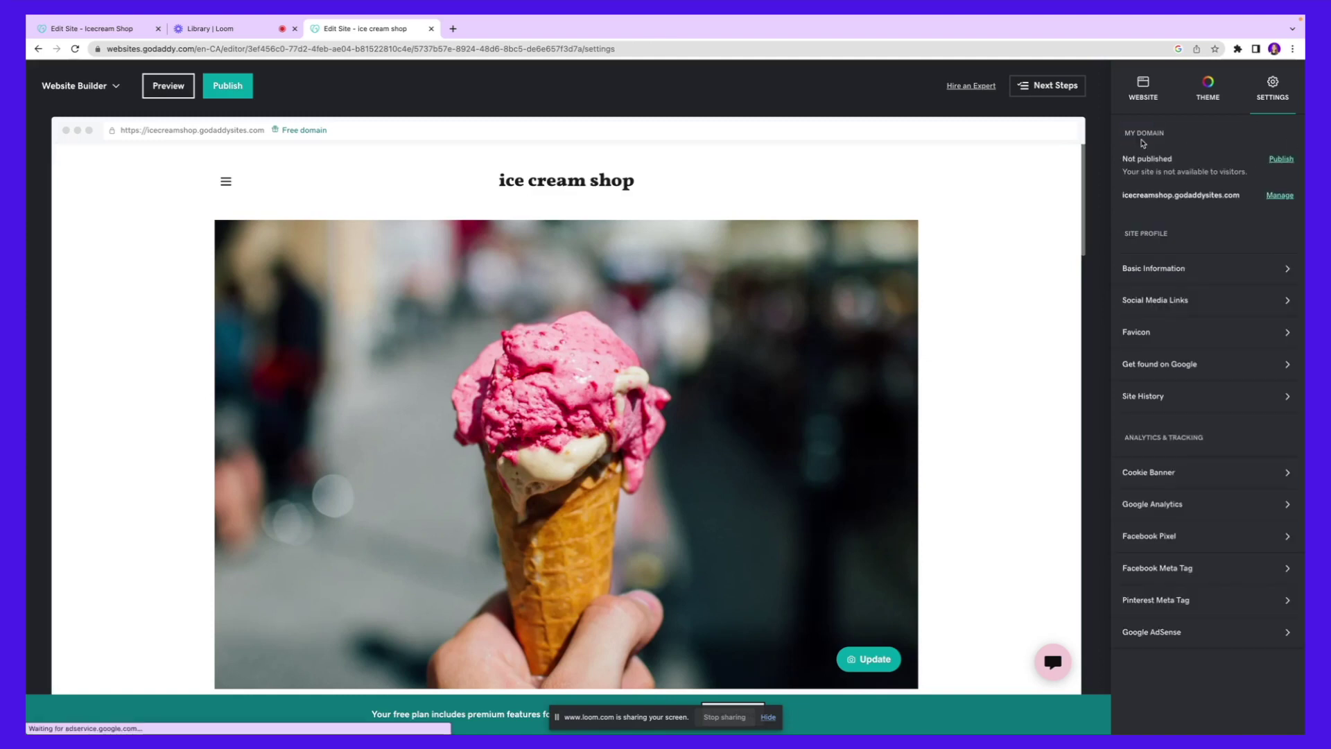
left_click(1226, 307)
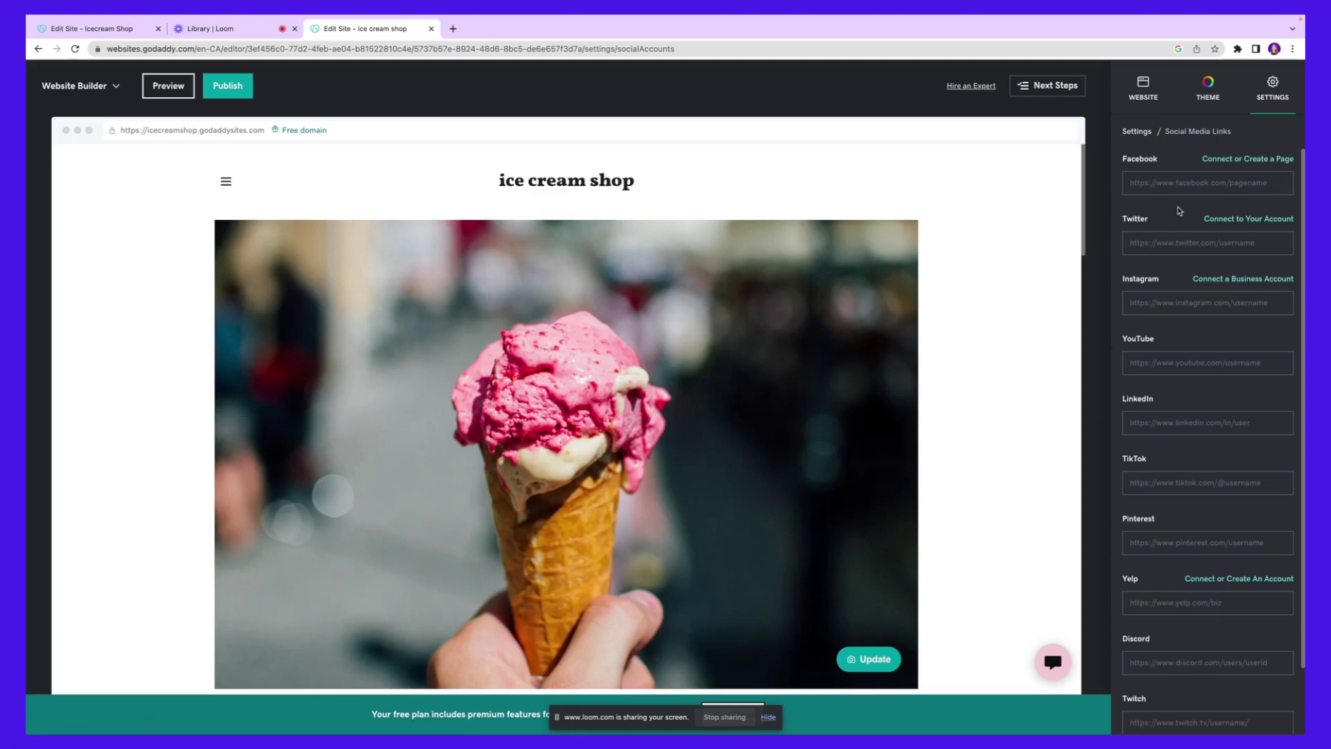
left_click(1156, 186)
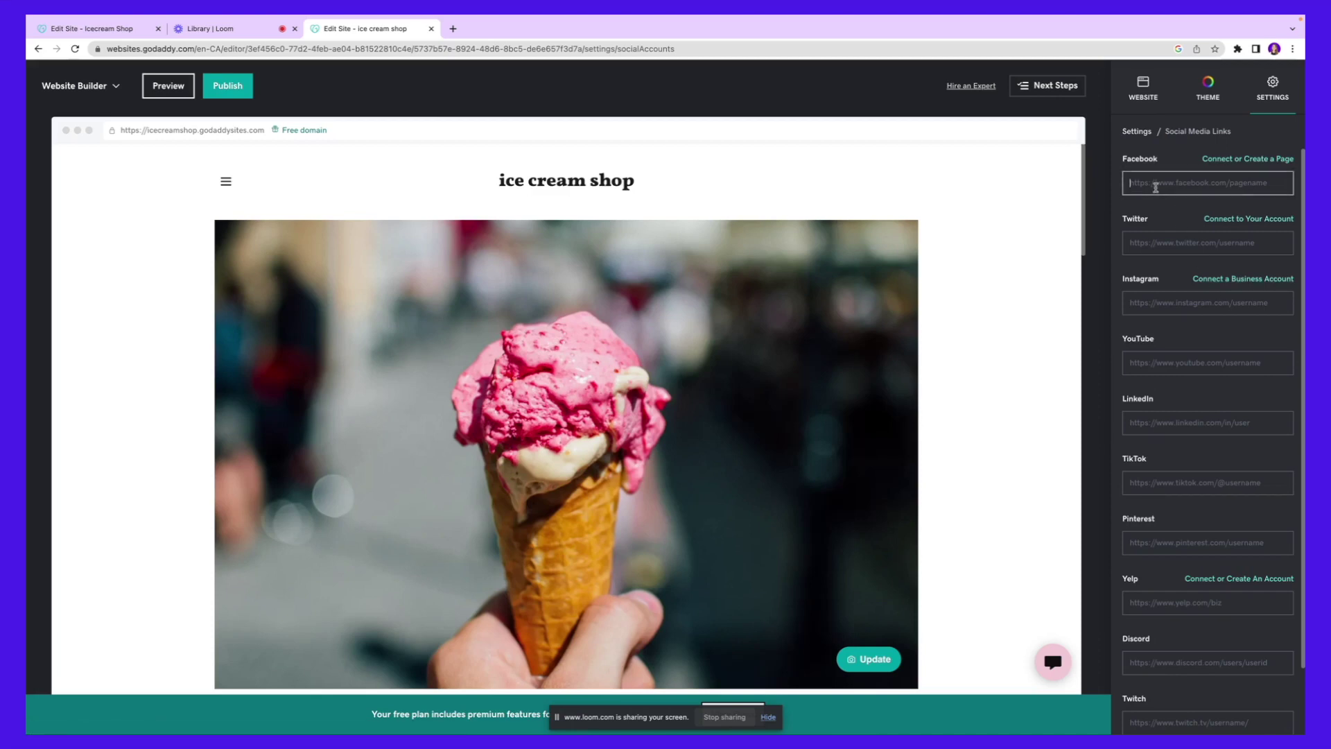
left_click(1142, 304)
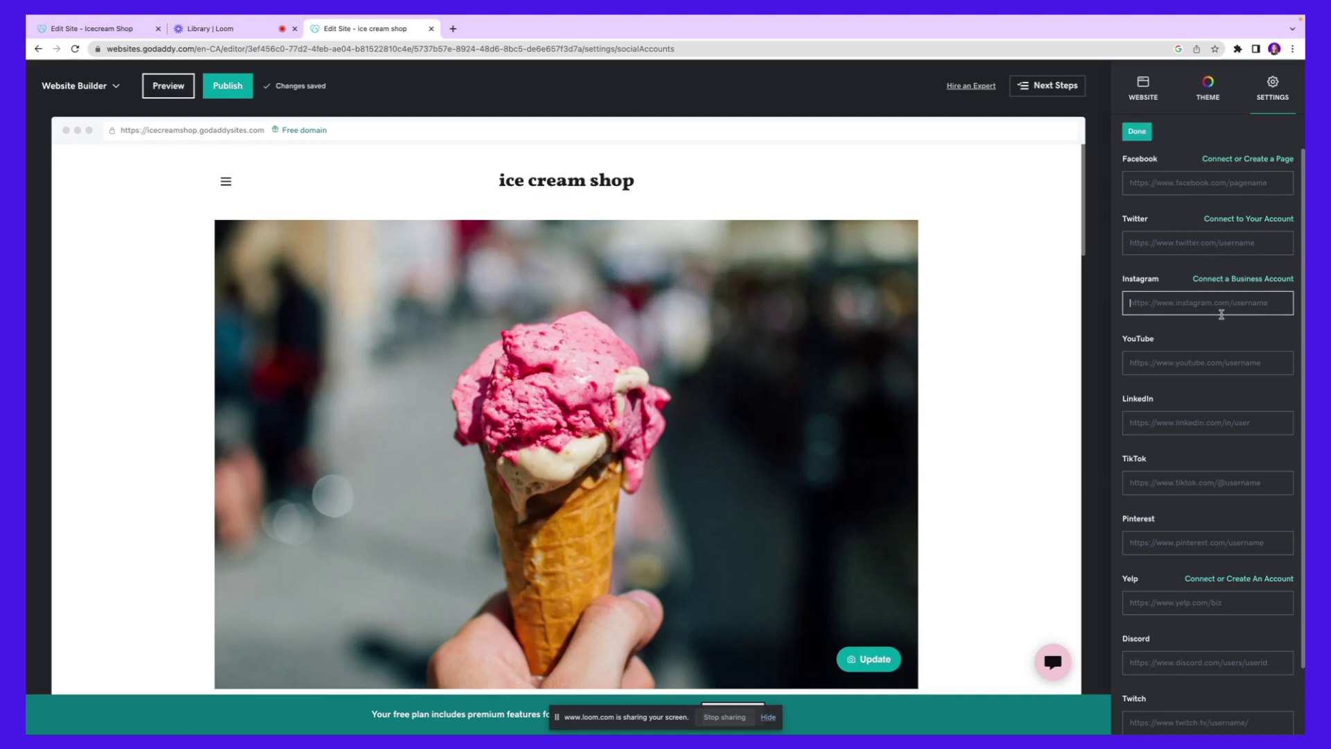
scroll(1222, 314, "down", 1)
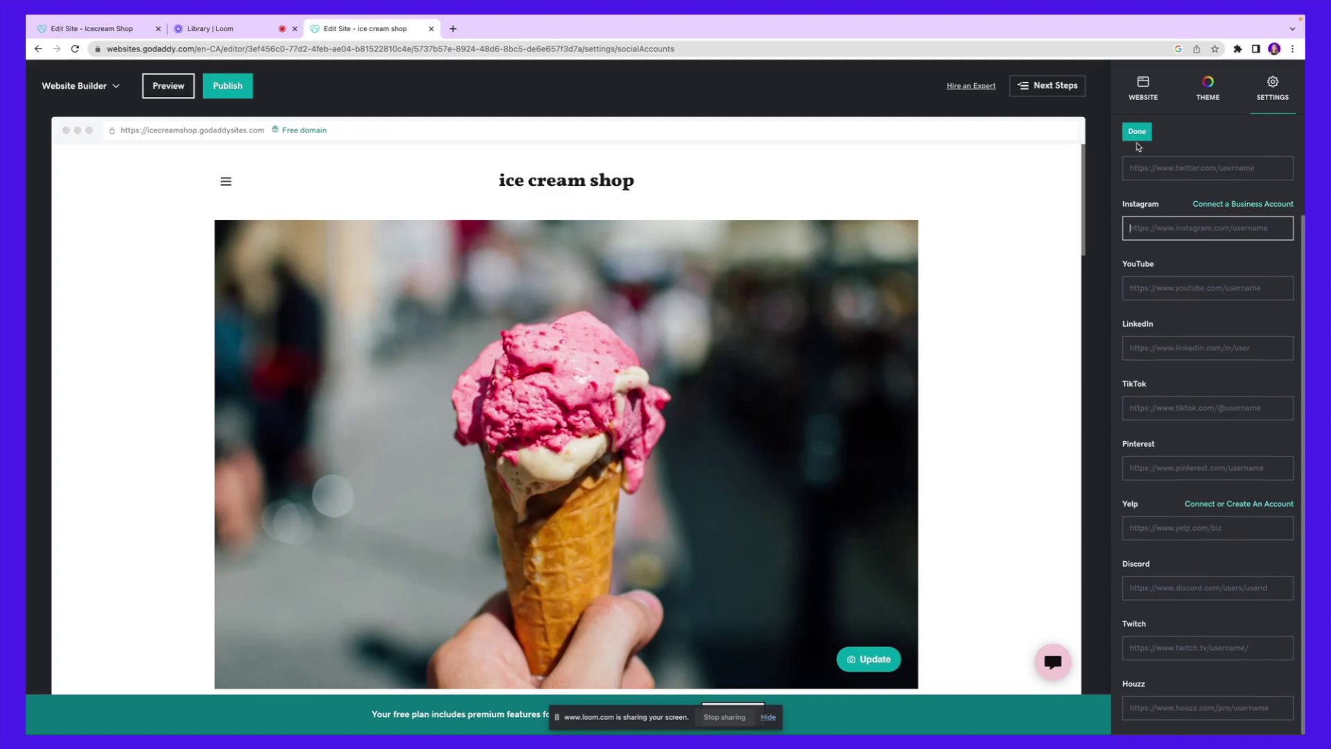
left_click(610, 191)
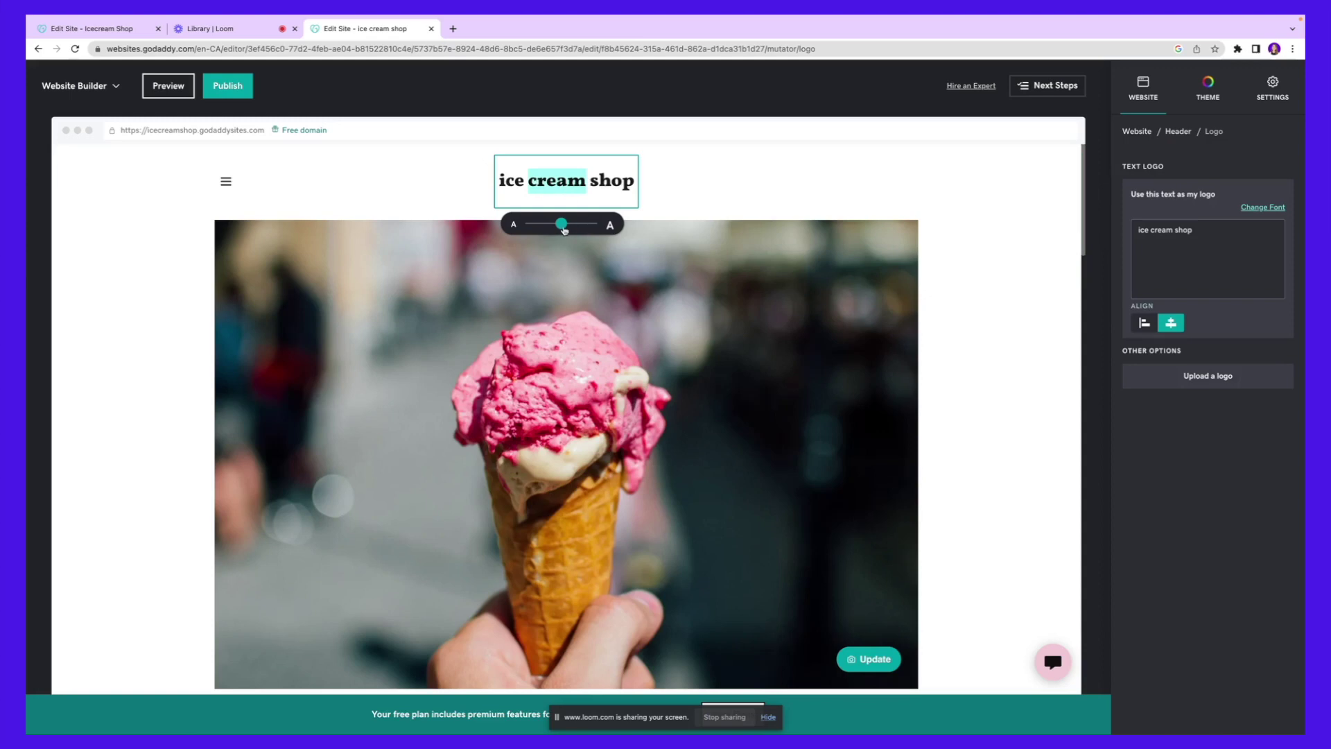
Try a larger logo and left alignment, then keep 'ice cream shop' centred at normal size
left_click_drag(564, 229, 500, 251)
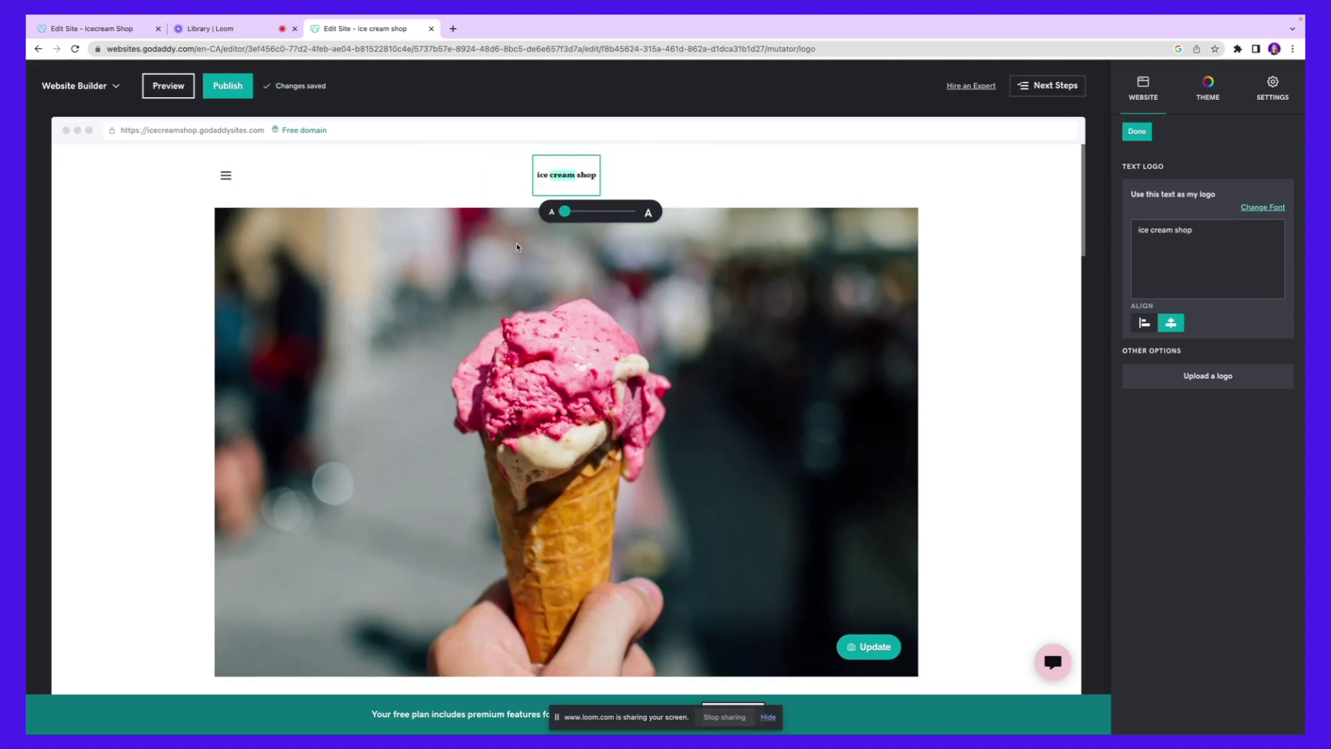
left_click_drag(565, 211, 593, 212)
left_click(1206, 252)
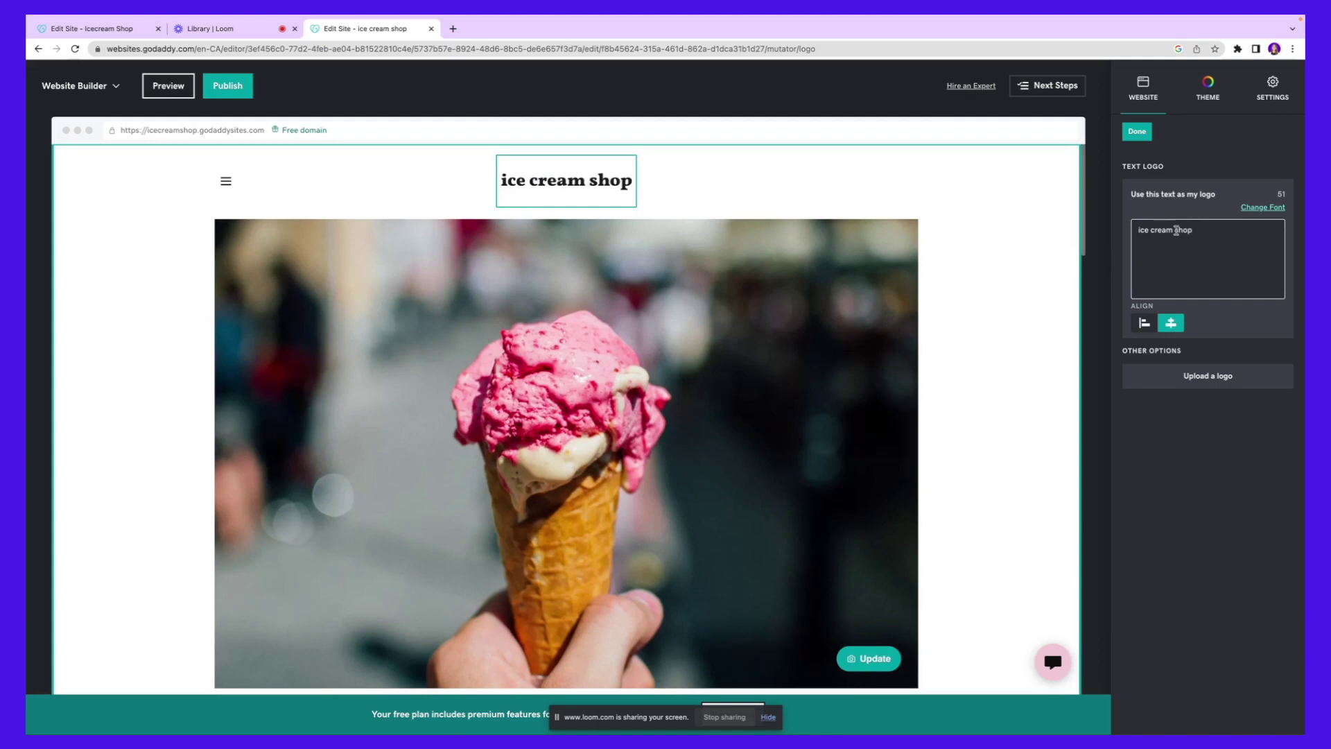
left_click(1145, 323)
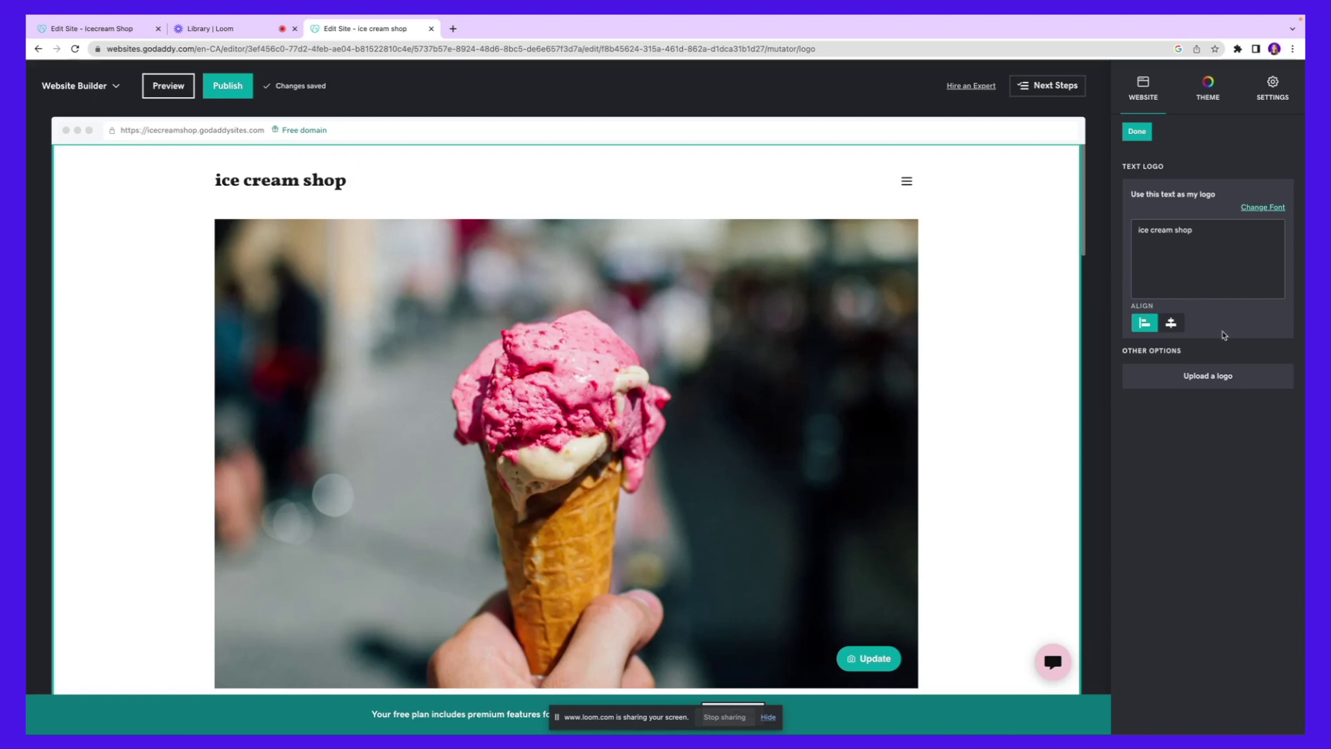
left_click(1182, 328)
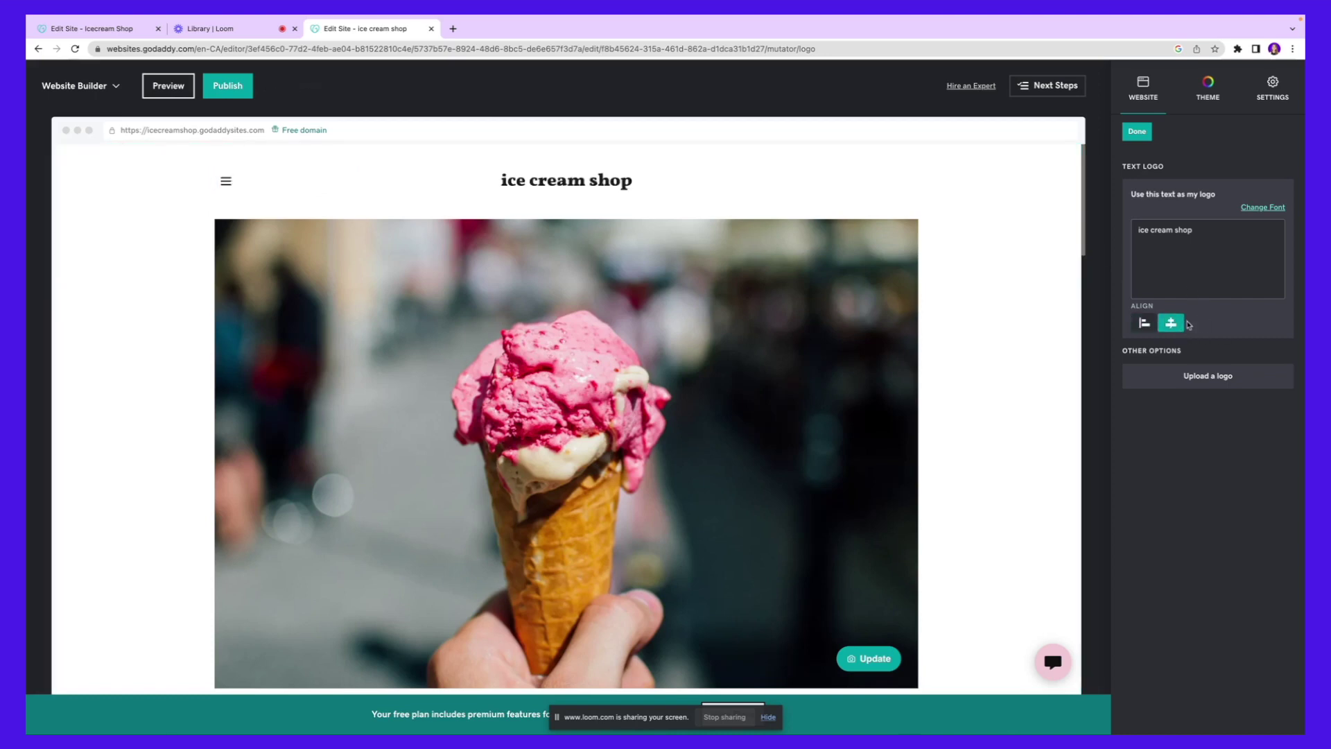
left_click(1136, 130)
scroll(615, 201, "down", 7)
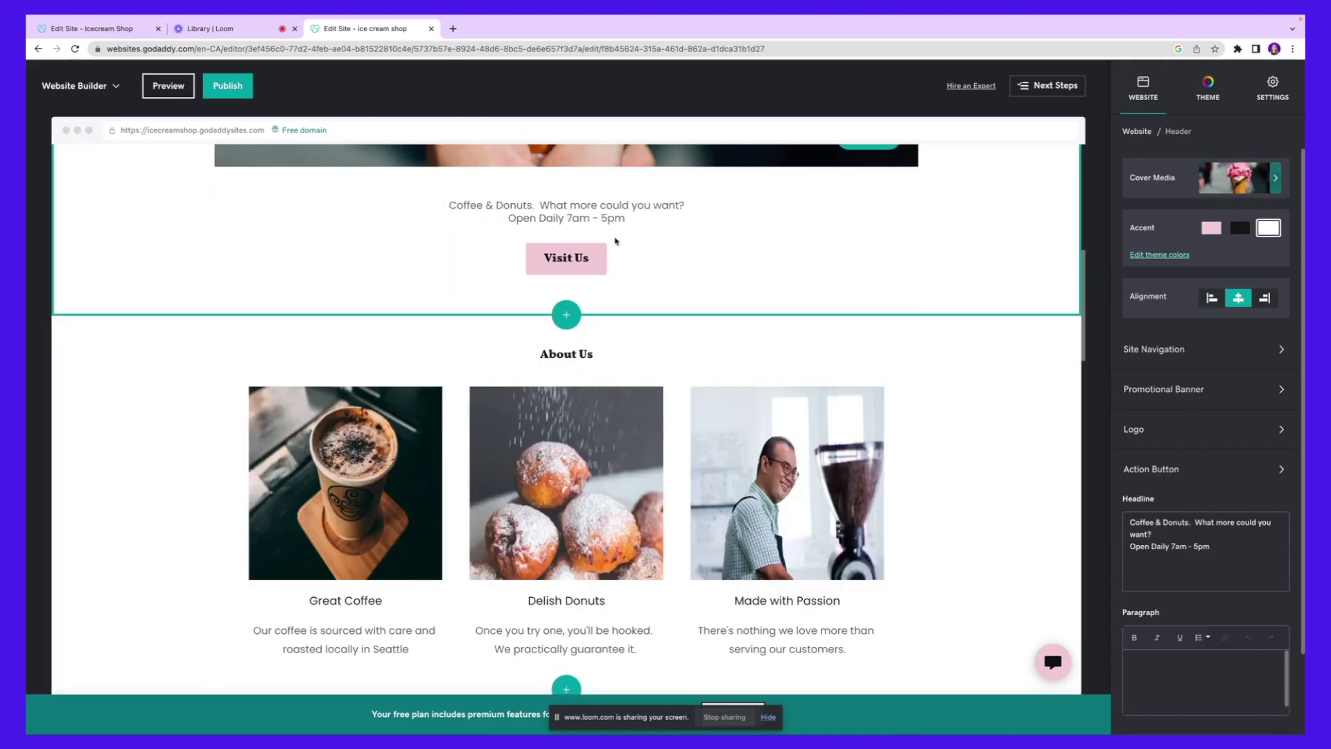
Replace the headline with 'vanilla and mango ice cream for summer. What else do you need?'
double_click(613, 218)
left_click_drag(622, 217, 445, 207)
type("vanilla and mango ice cream for summer. What else do you need?")
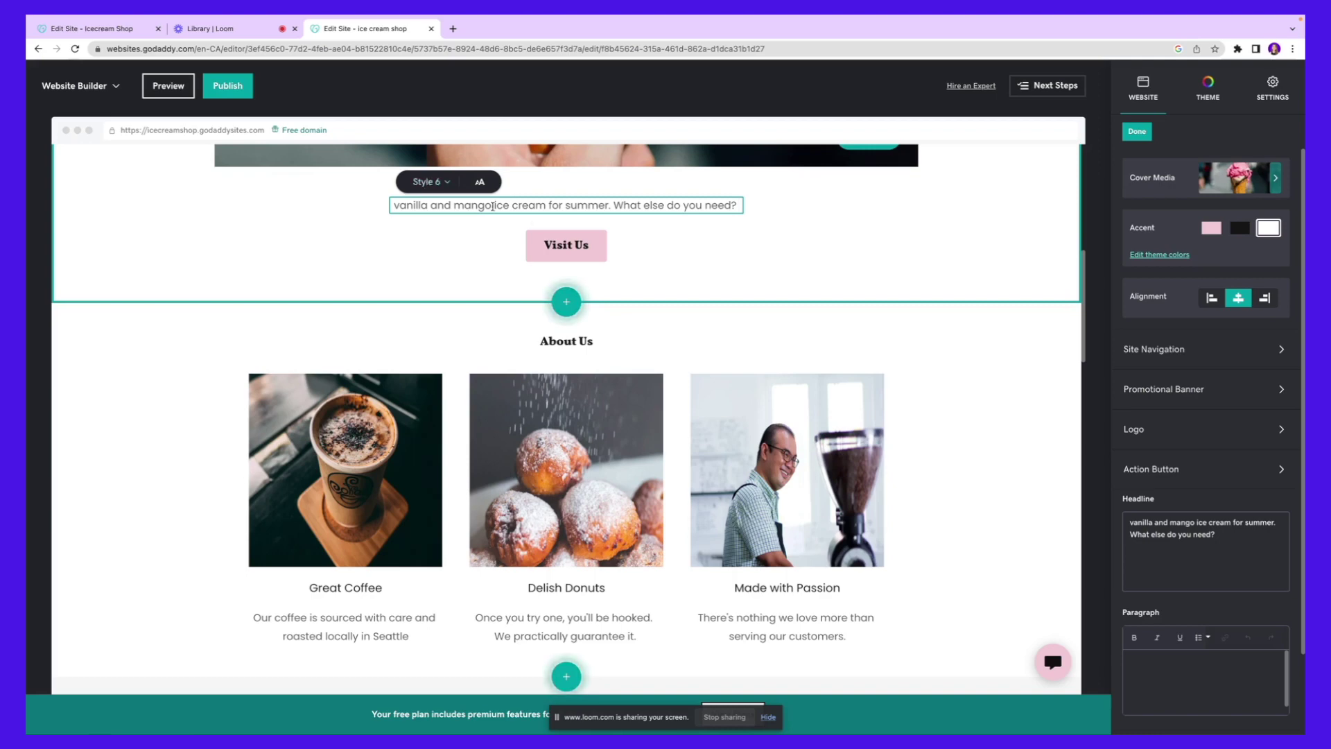
Try headline Styles 1 and 2, settling on bold Style 3
left_click(441, 185)
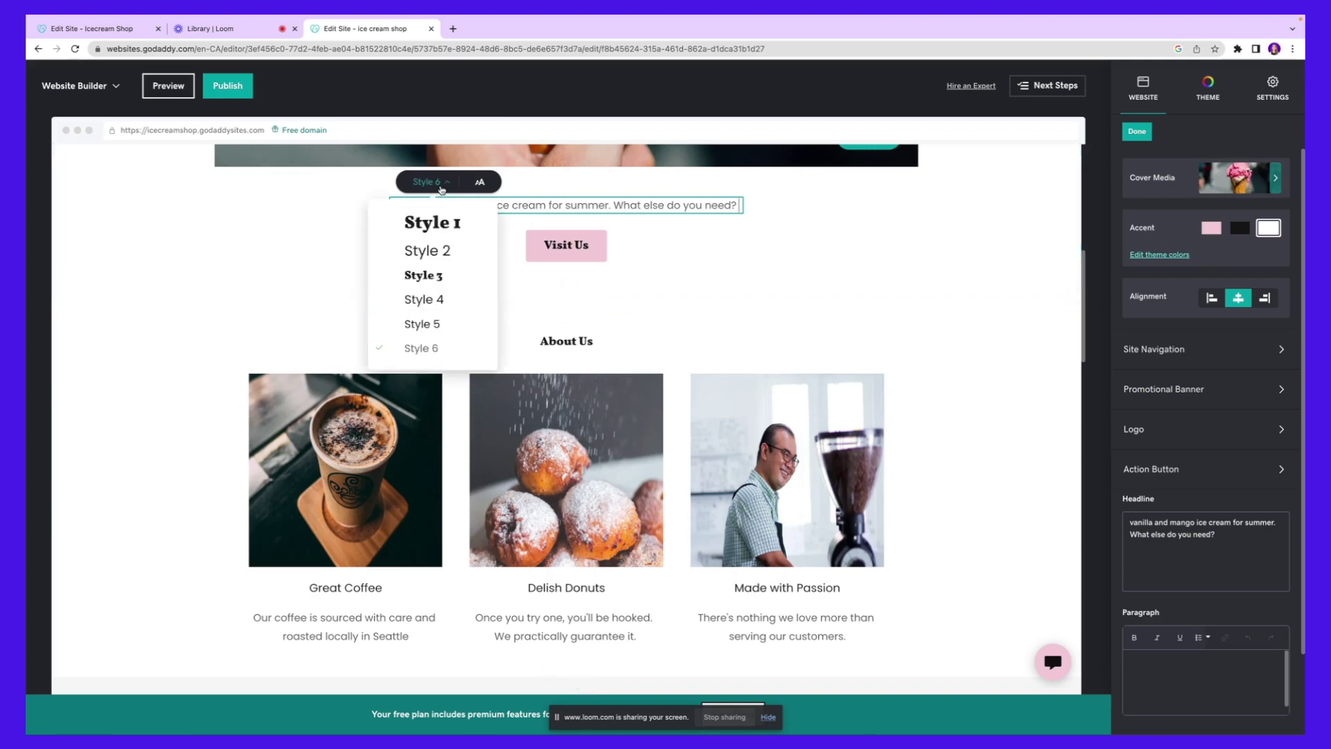
left_click(452, 228)
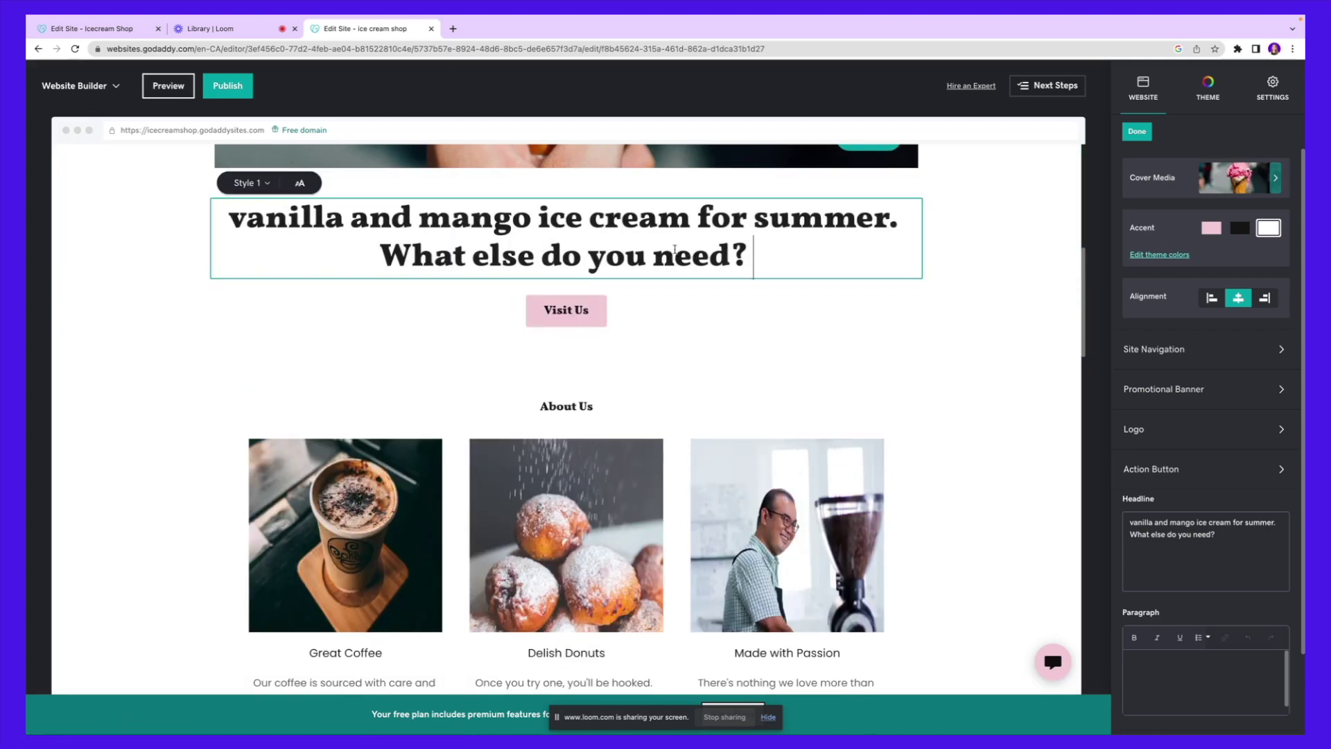
left_click(256, 192)
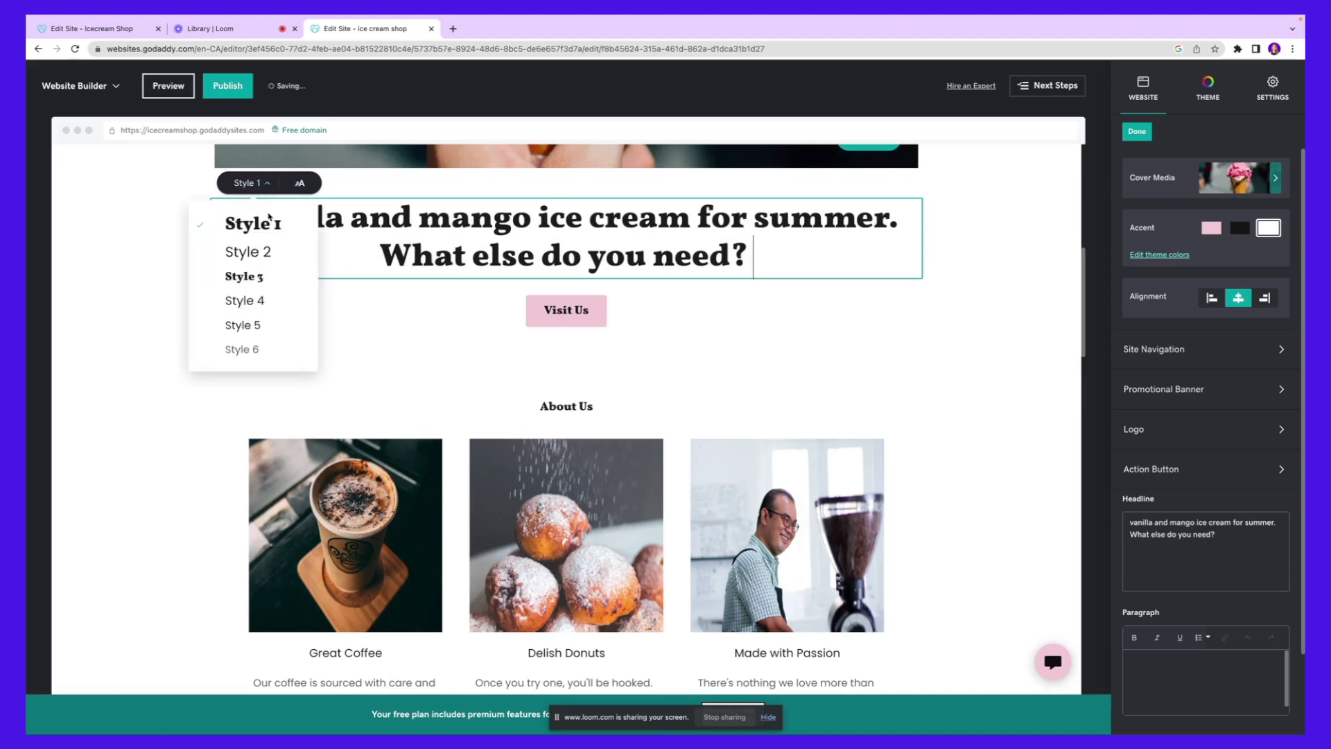
left_click(245, 251)
left_click(267, 189)
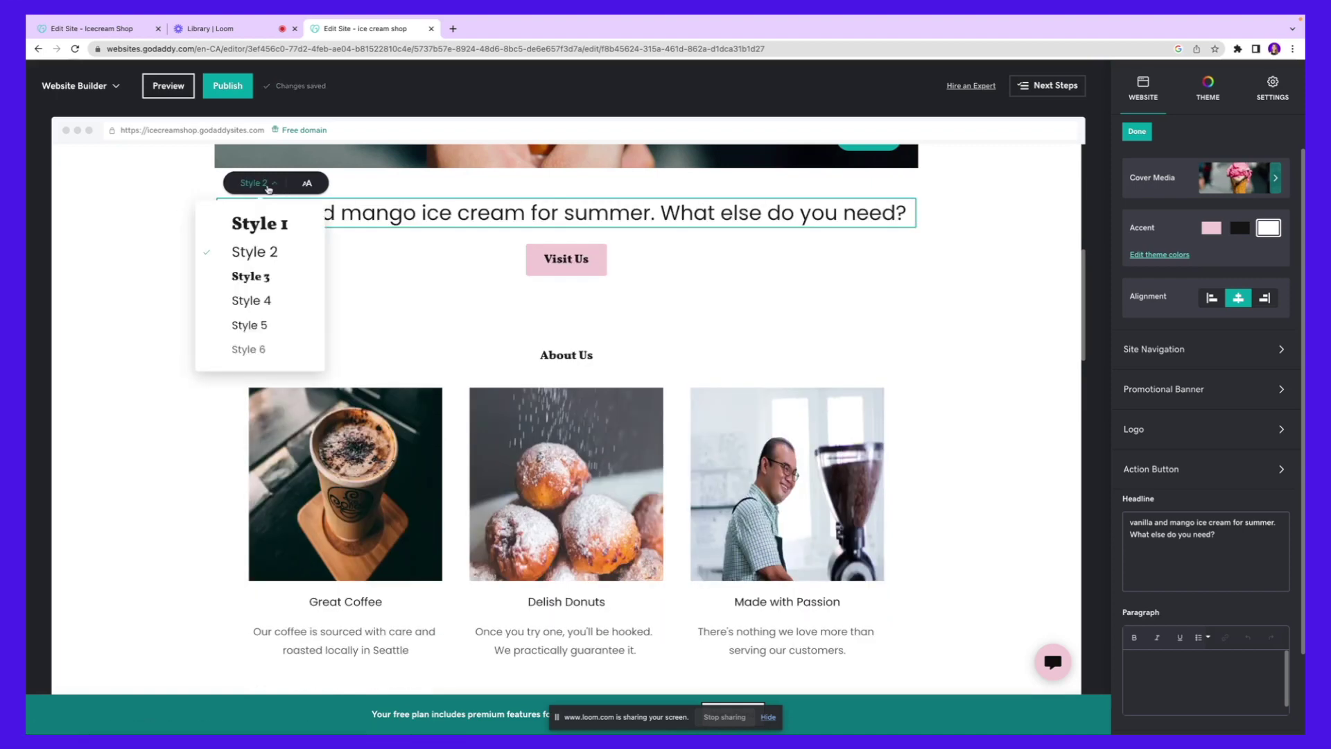
left_click(261, 274)
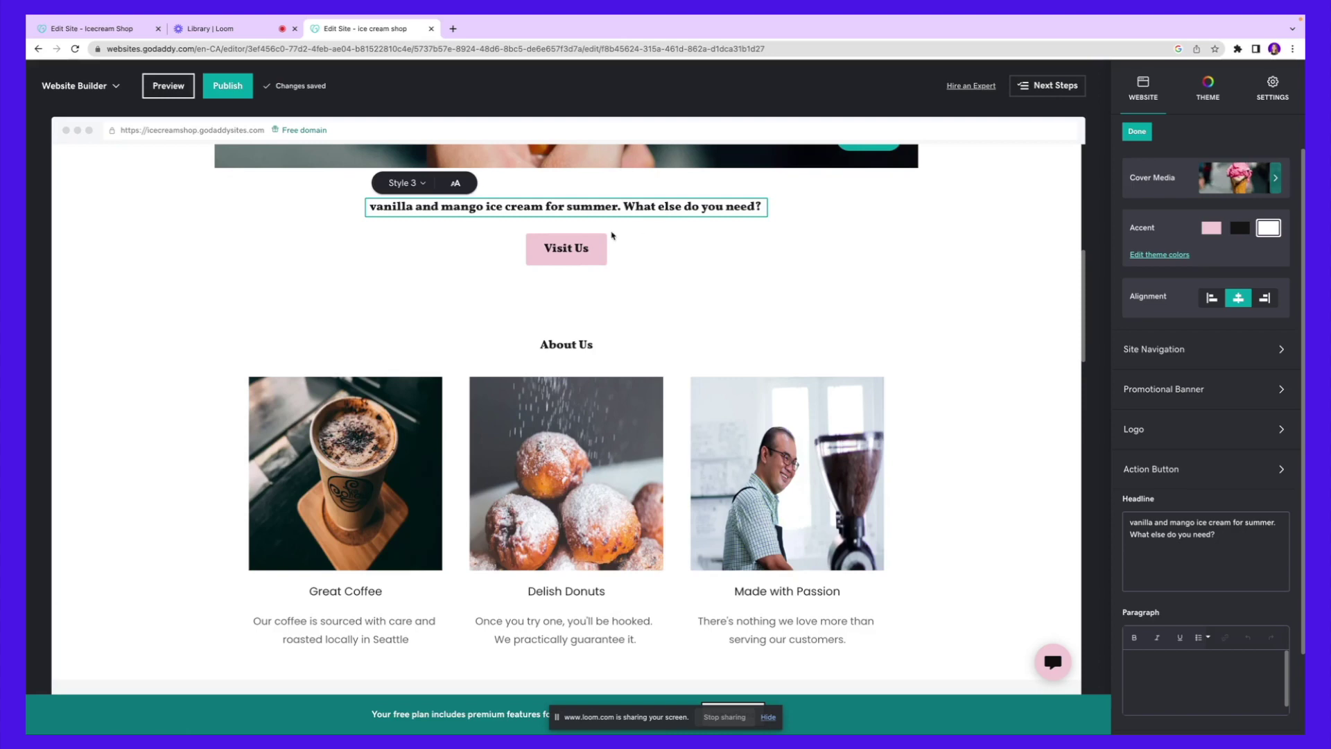
scroll(535, 240, "up", 2)
scroll(535, 240, "down", 2)
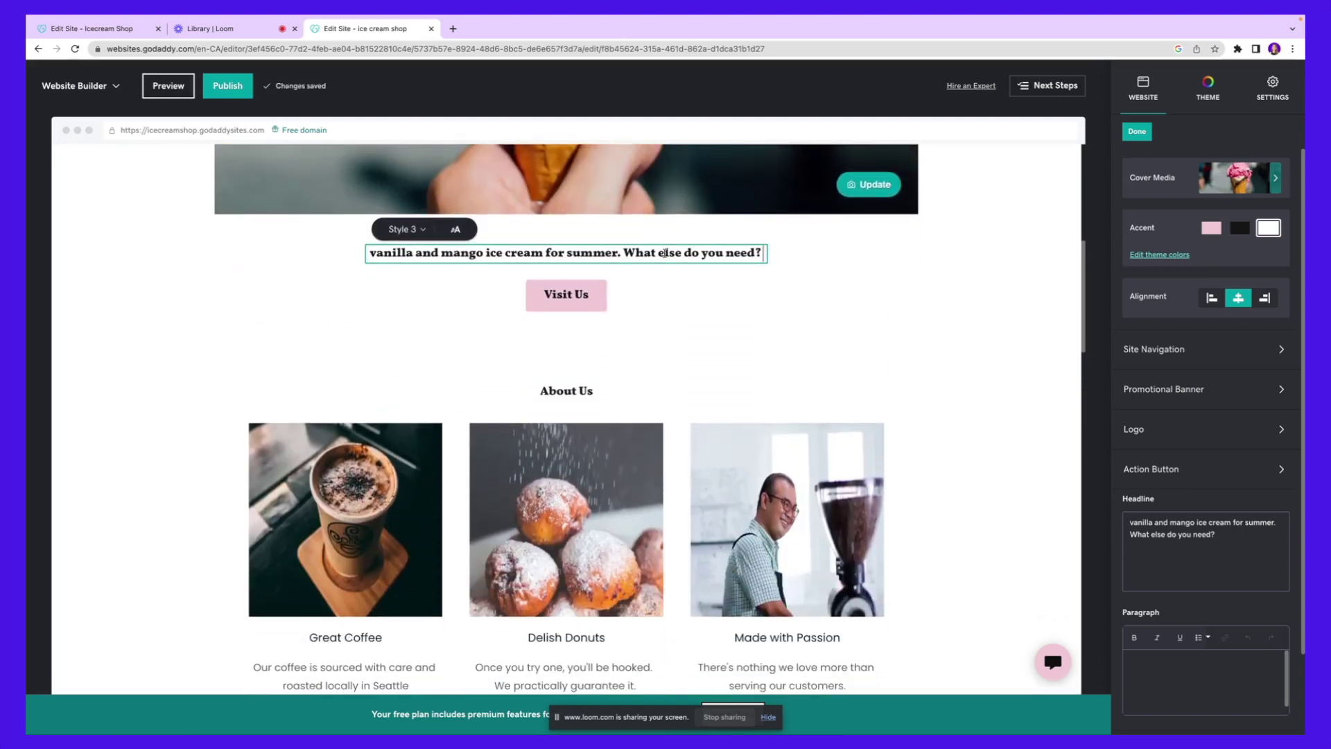
left_click(586, 290)
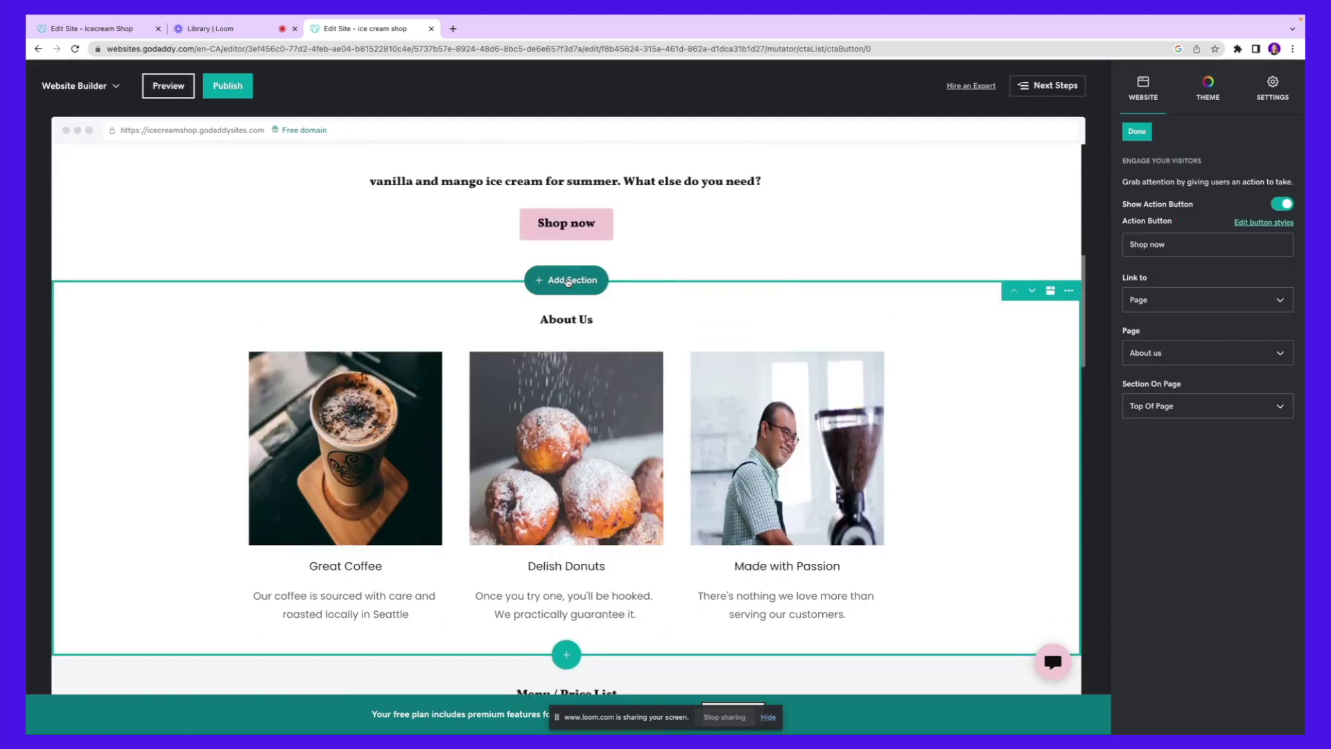
Browse the Contact > Contact Us section templates, then close the picker without adding one
left_click(567, 281)
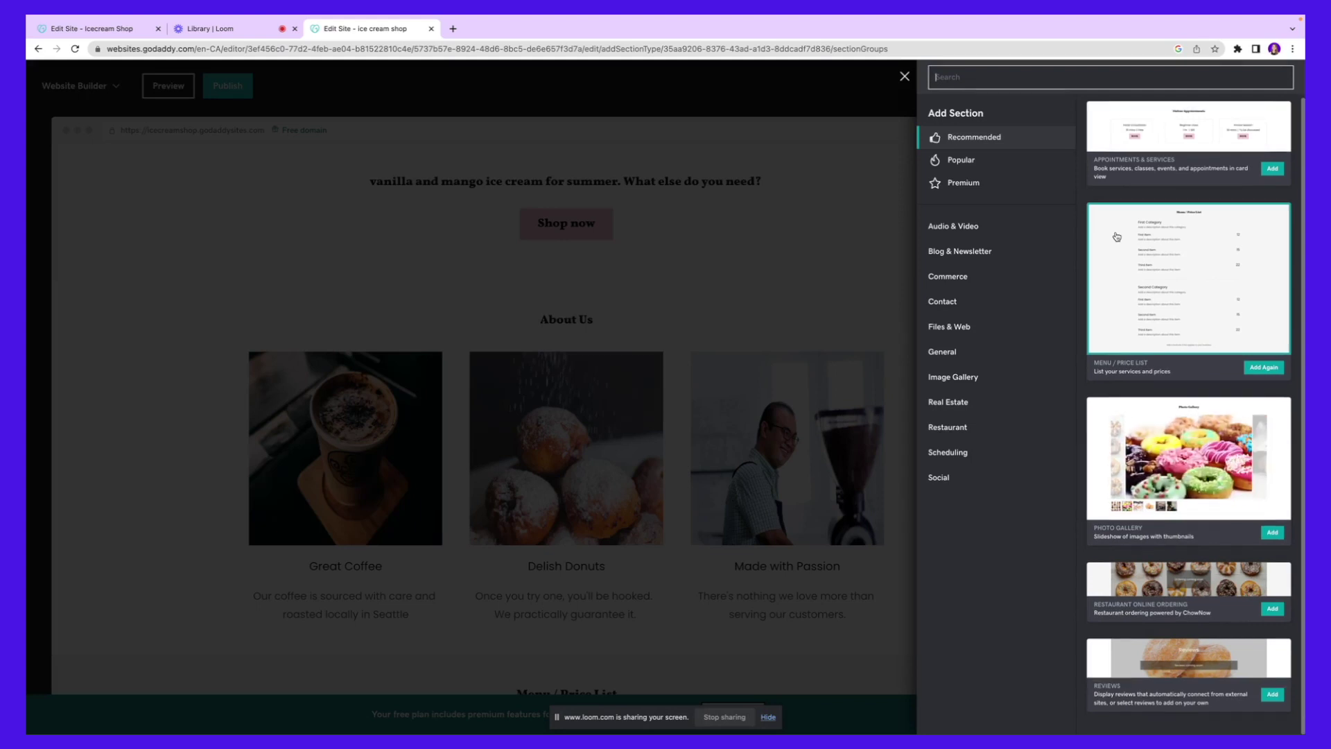
left_click(950, 309)
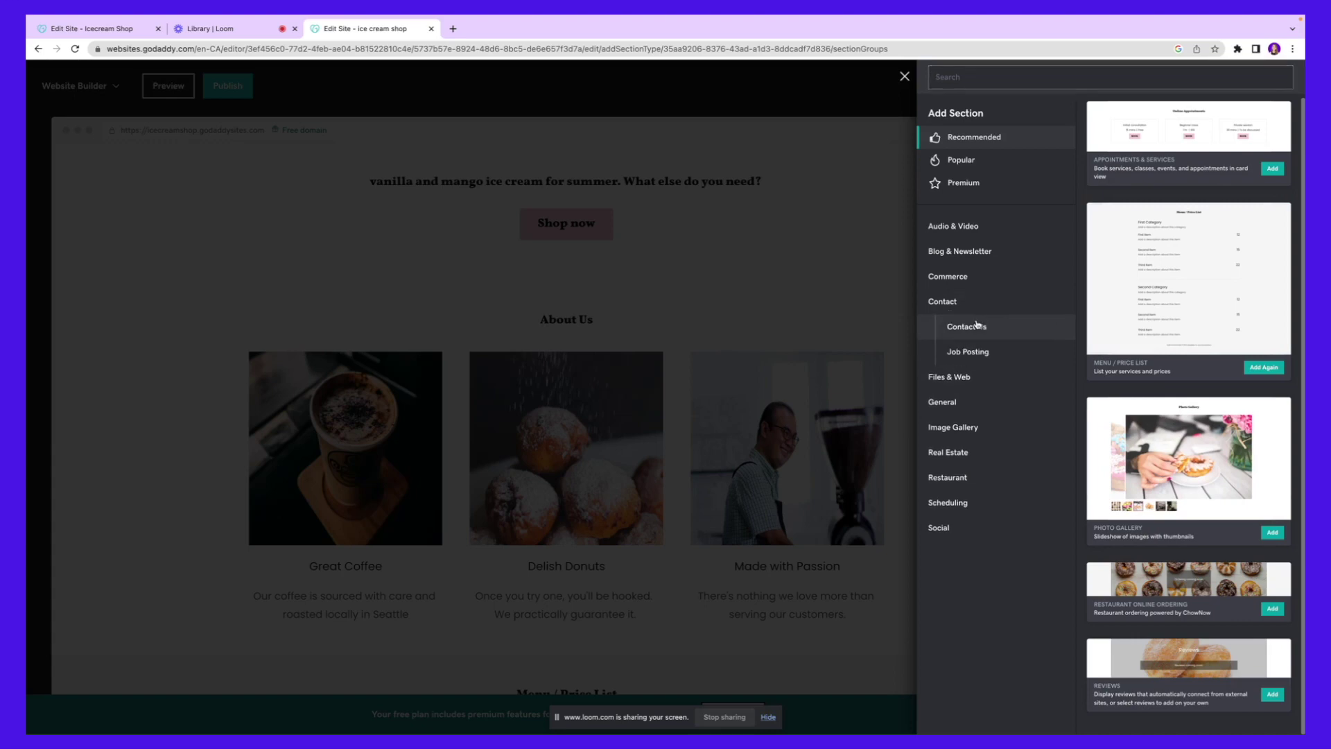
left_click(978, 326)
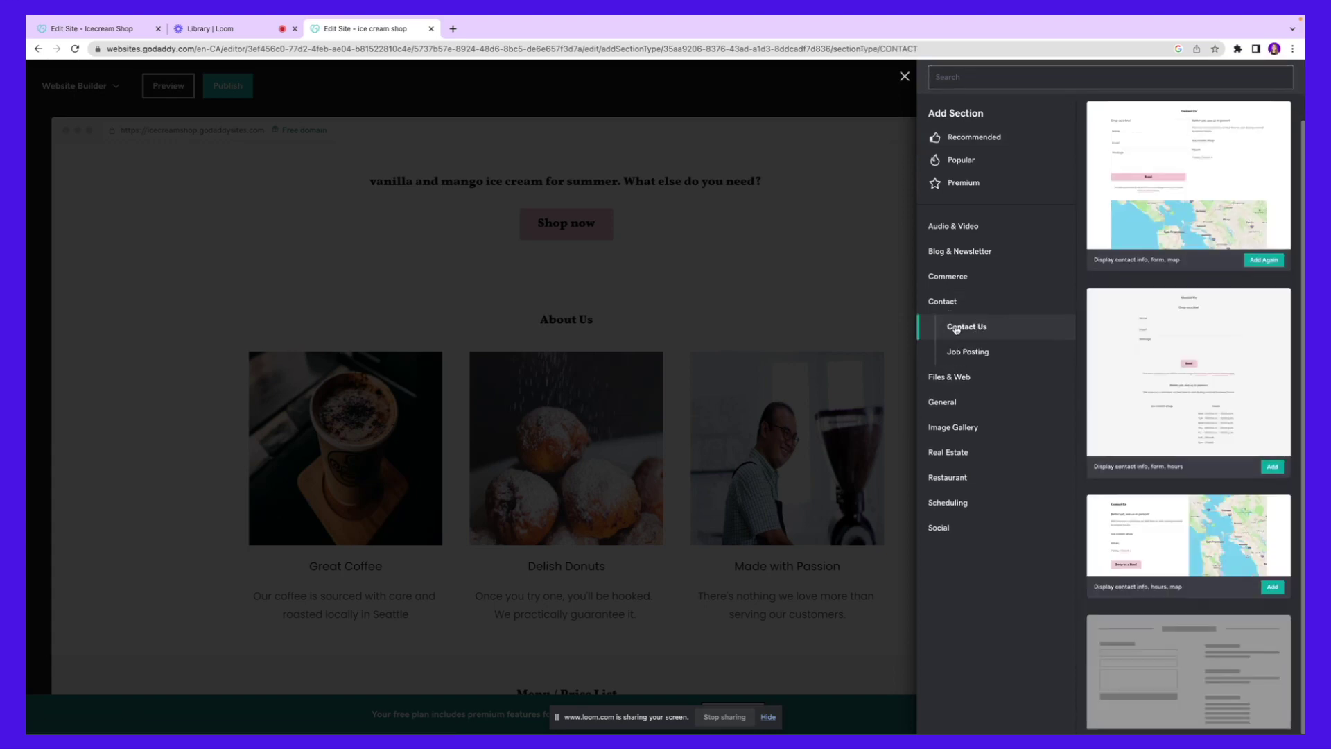
scroll(1148, 208, "down", 3)
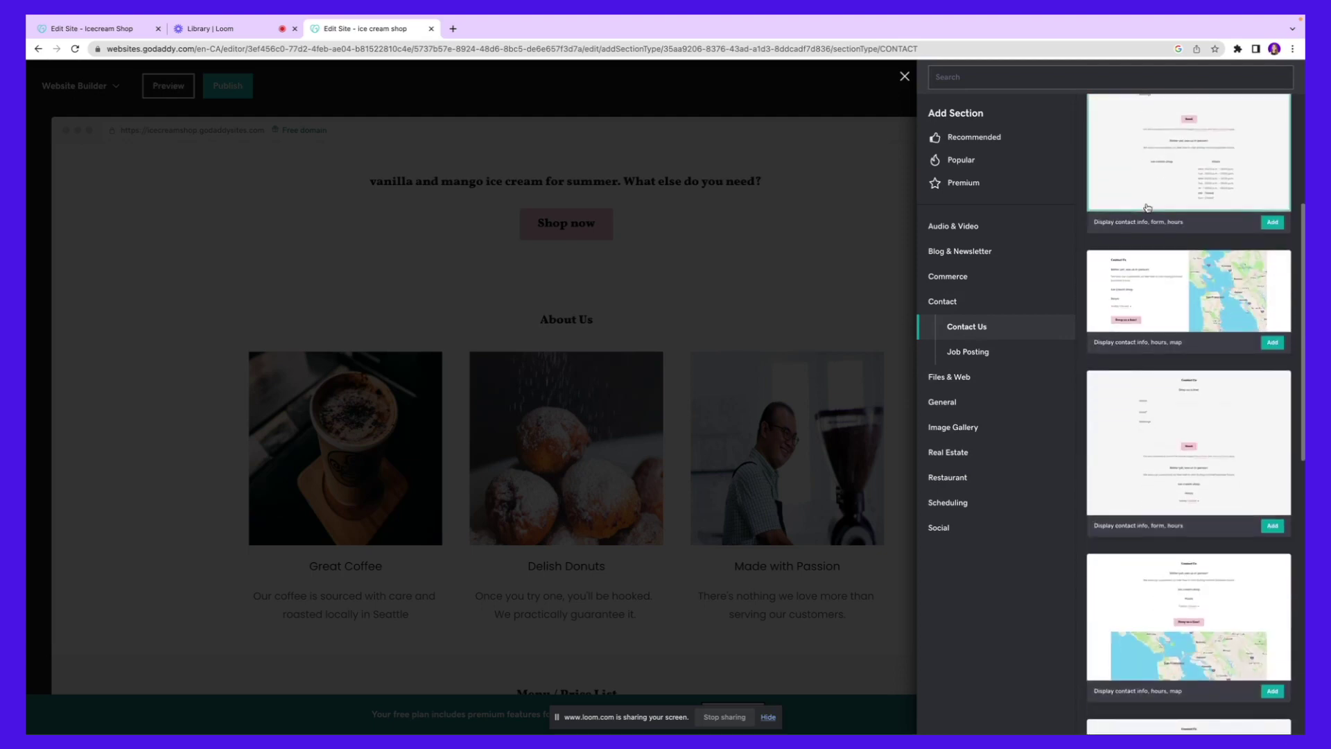
scroll(1148, 207, "down", 4)
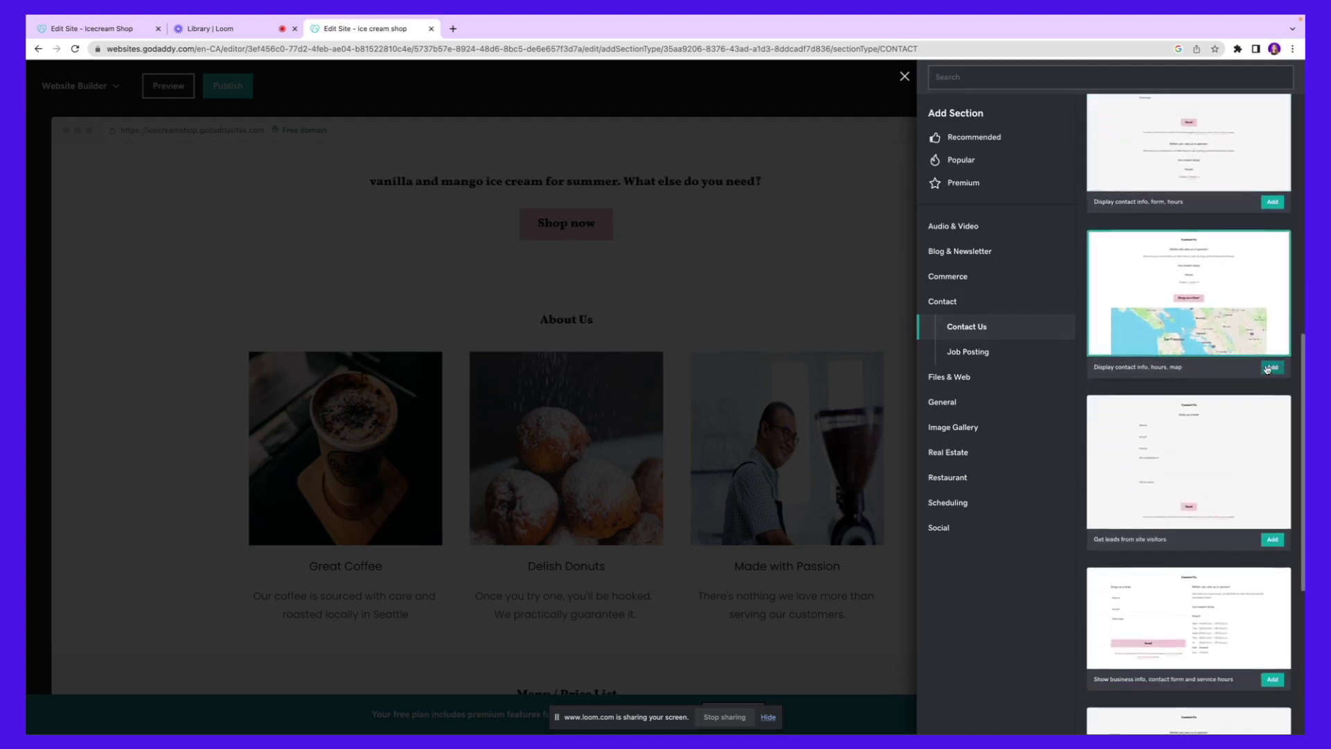
left_click(712, 304)
Change the first Menu / Price List category heading from Coffee to 'vanilla'
left_click(411, 274)
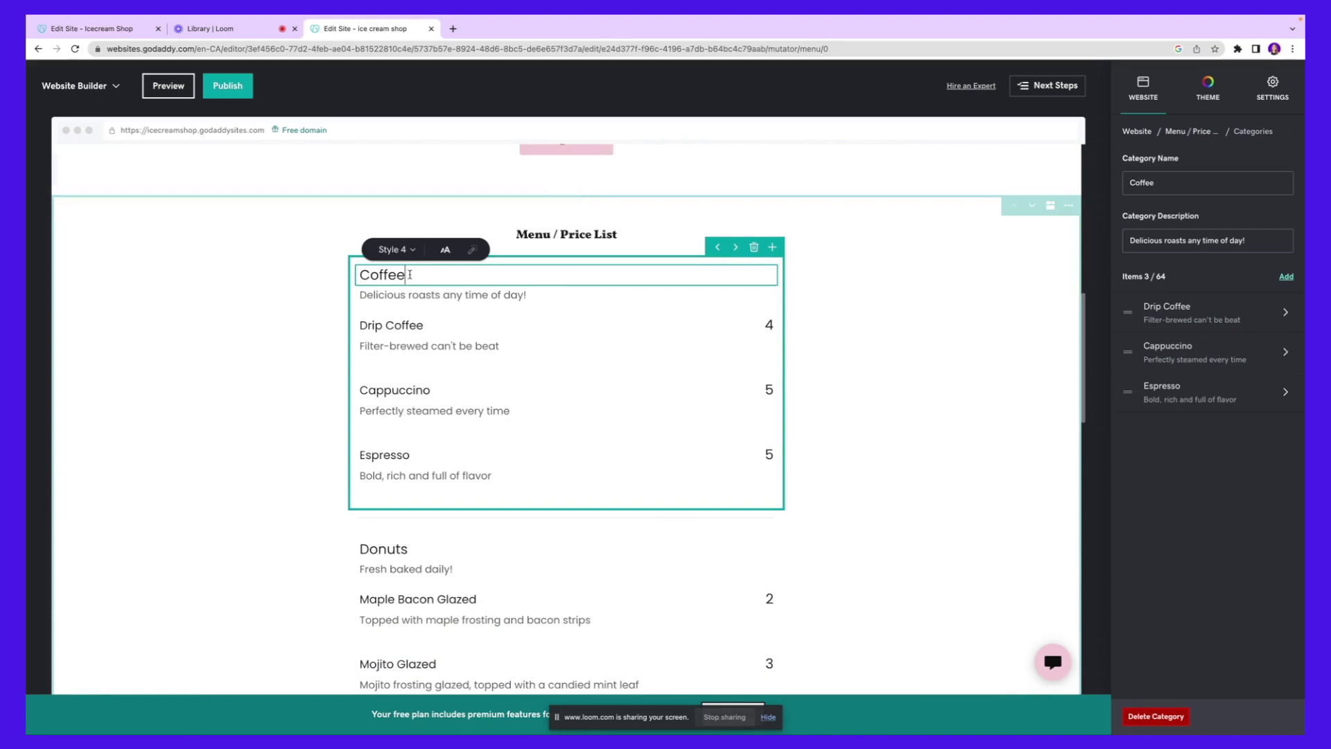
left_click_drag(409, 275, 364, 271)
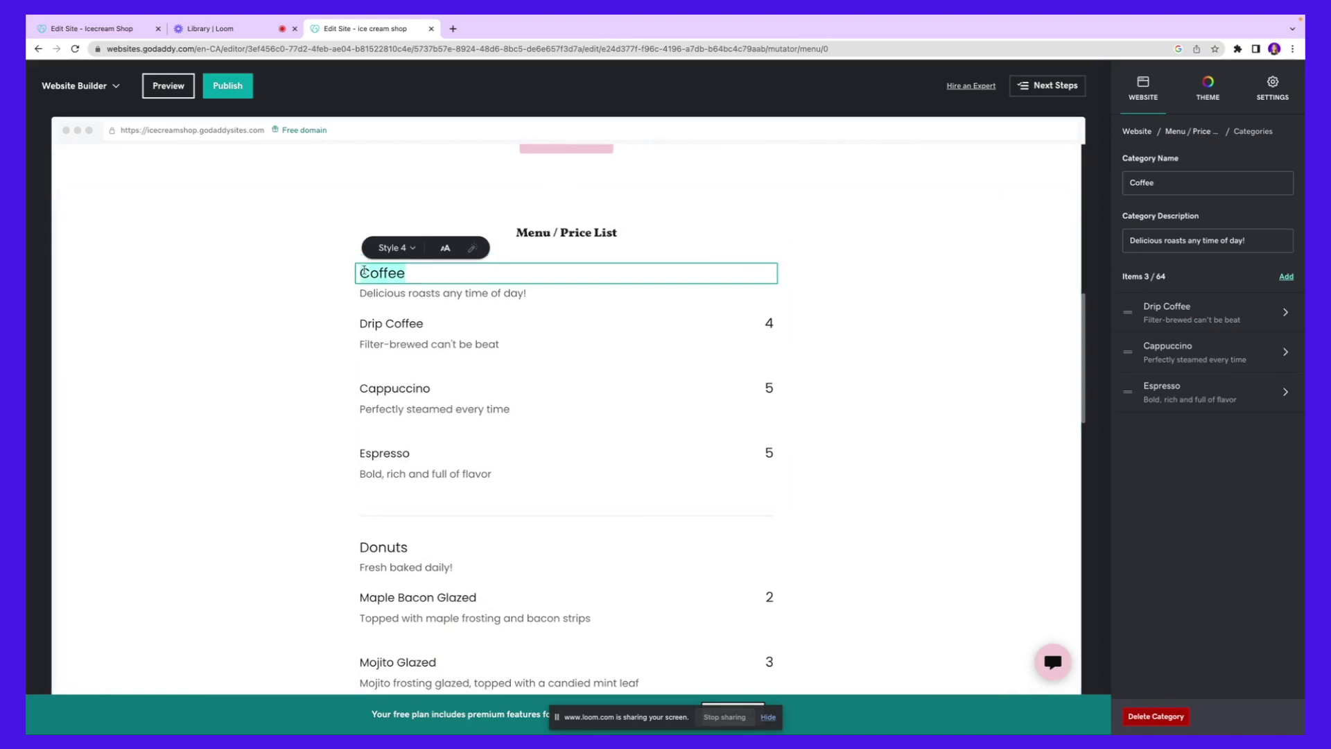
type("vanilla icr")
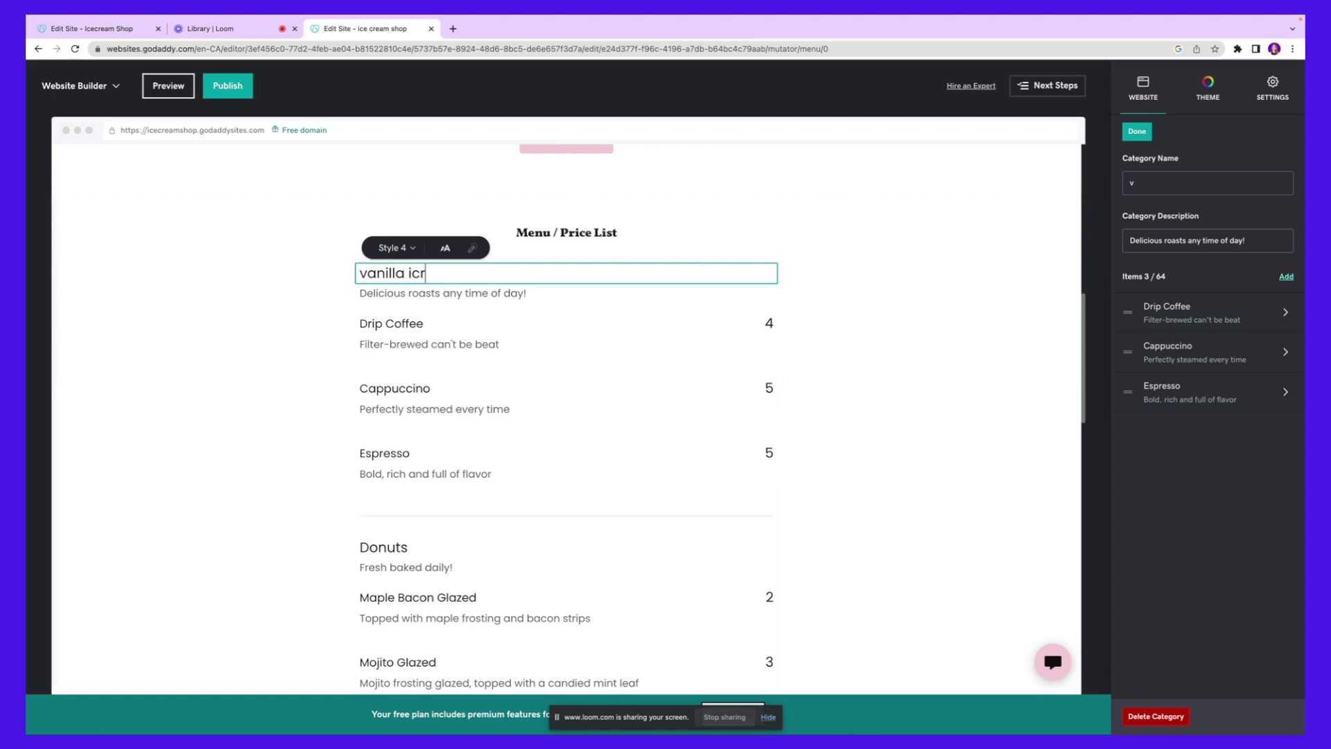
key("BackSpace")
key("BackSpace")
key("BackSpace")
key("BackSpace")
left_click(449, 296)
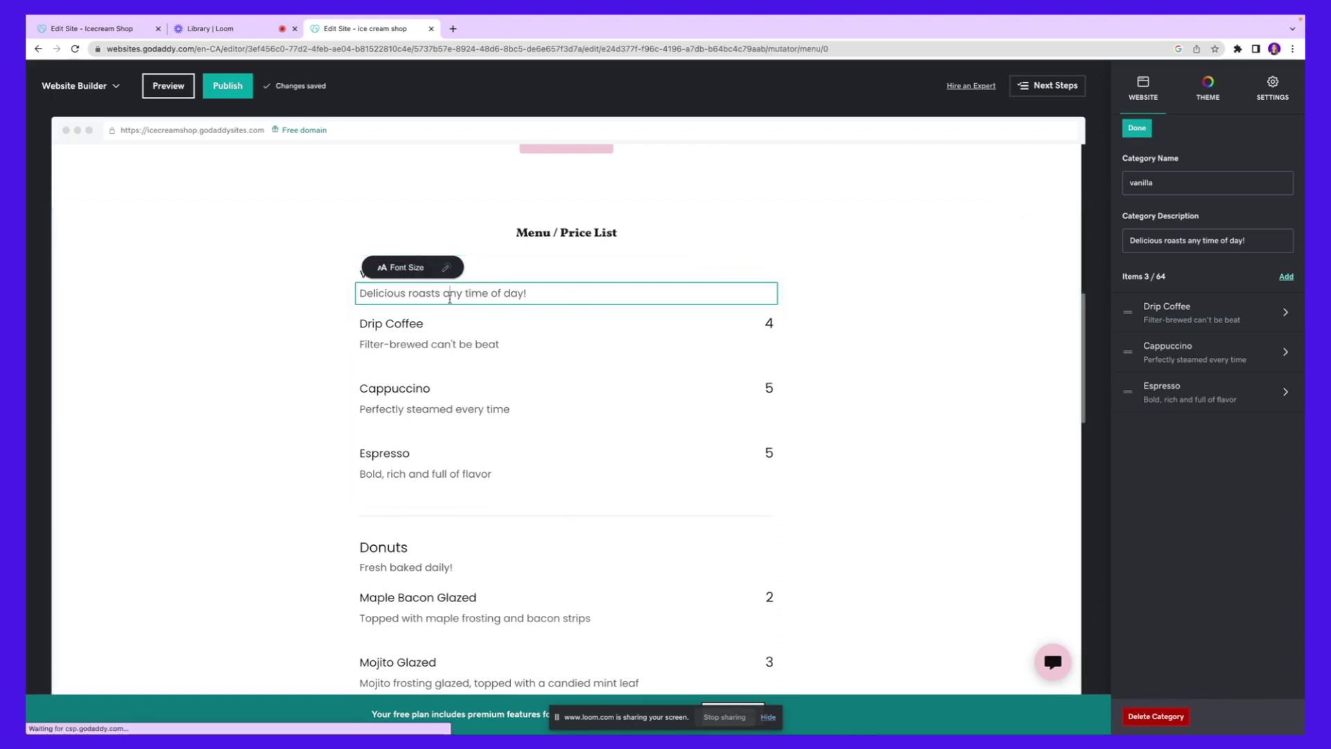
left_click(839, 309)
scroll(837, 310, "down", 3)
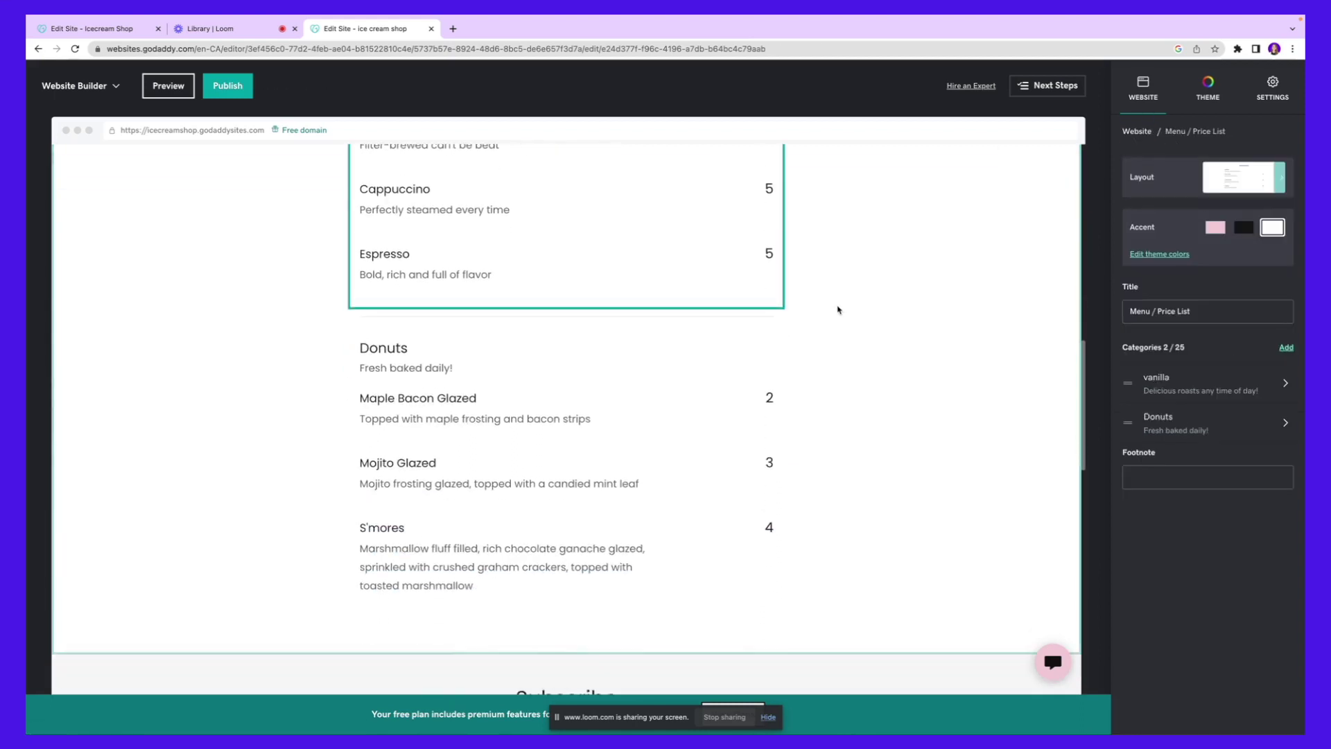
scroll(838, 310, "down", 5)
Switch the Subscribe section to the second 'Collect emails' one-row layout
left_click(598, 345)
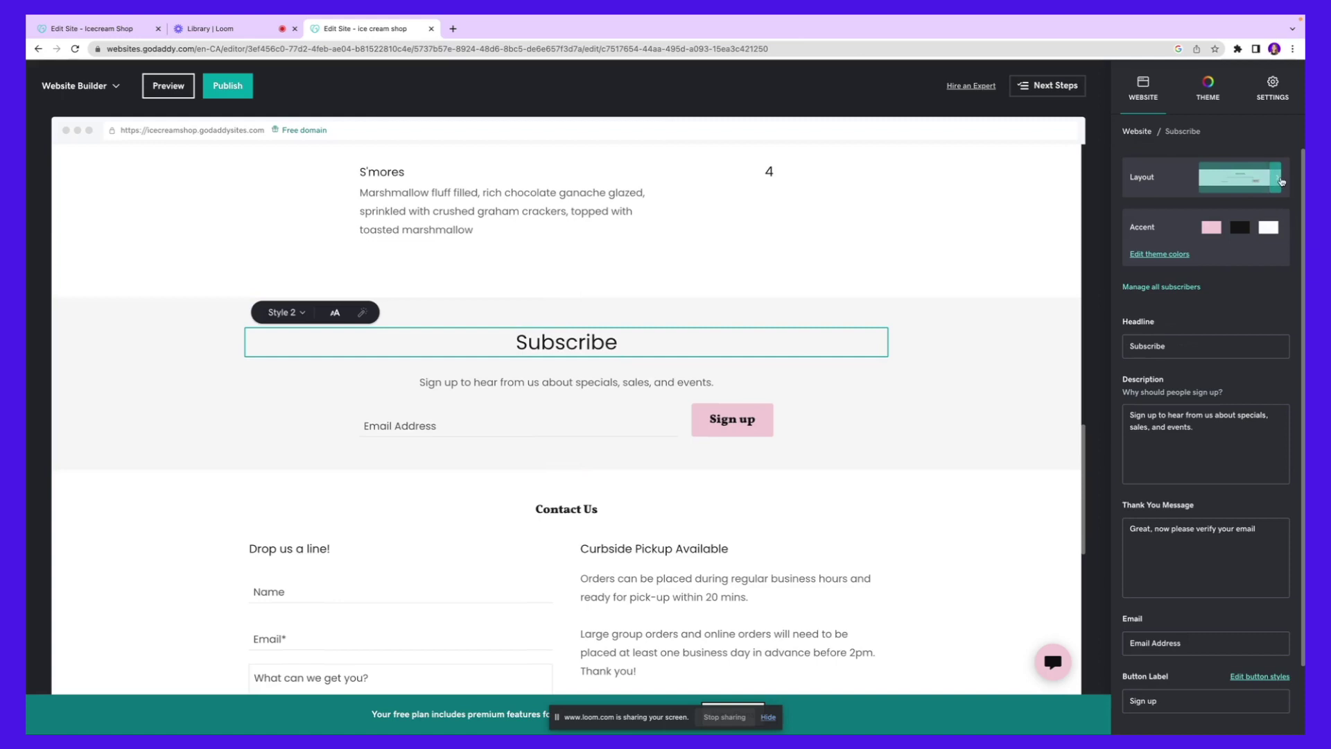
left_click(1276, 177)
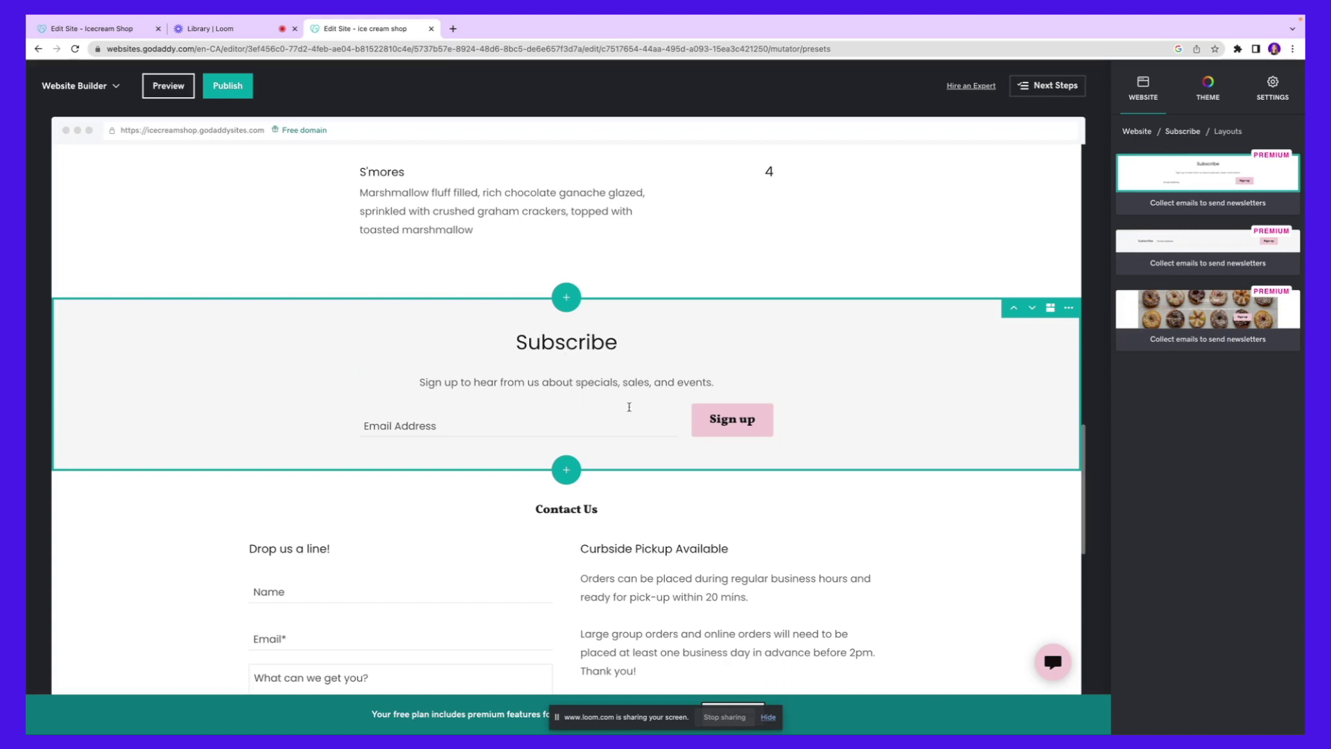
left_click(1232, 247)
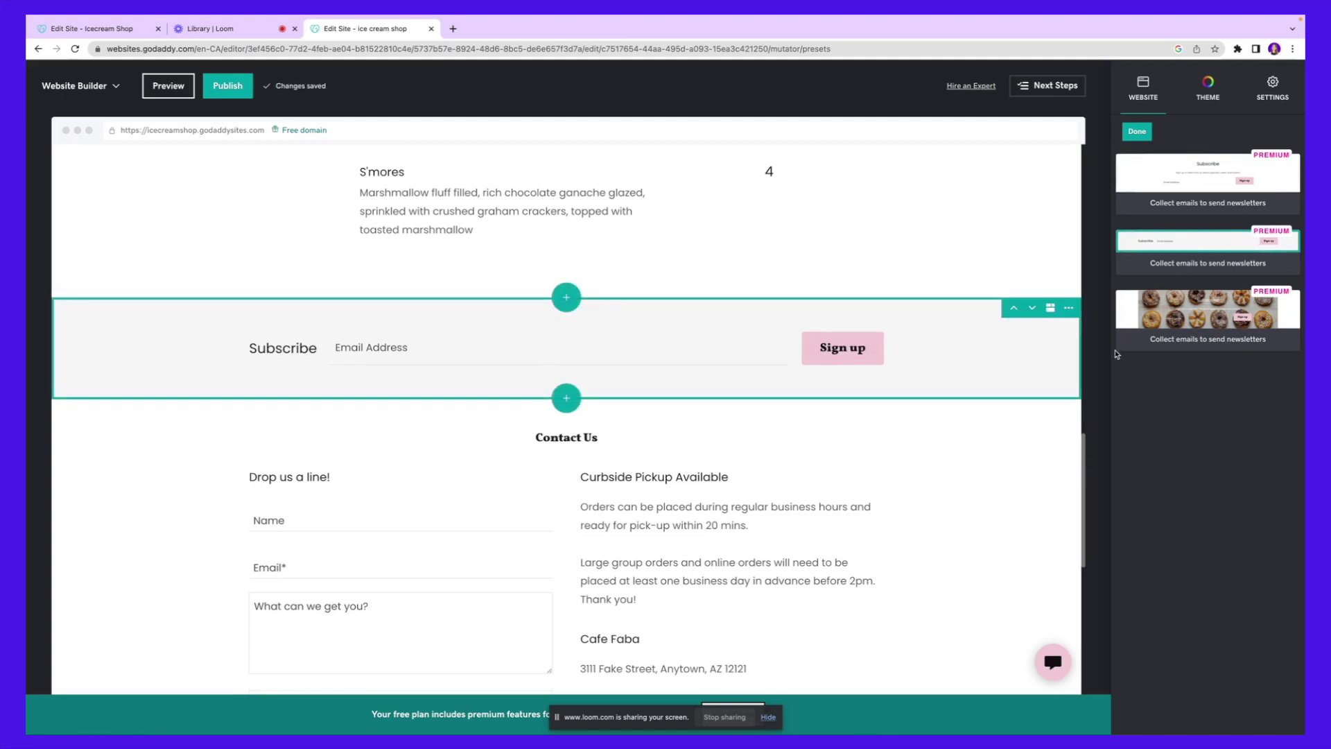
left_click(1137, 131)
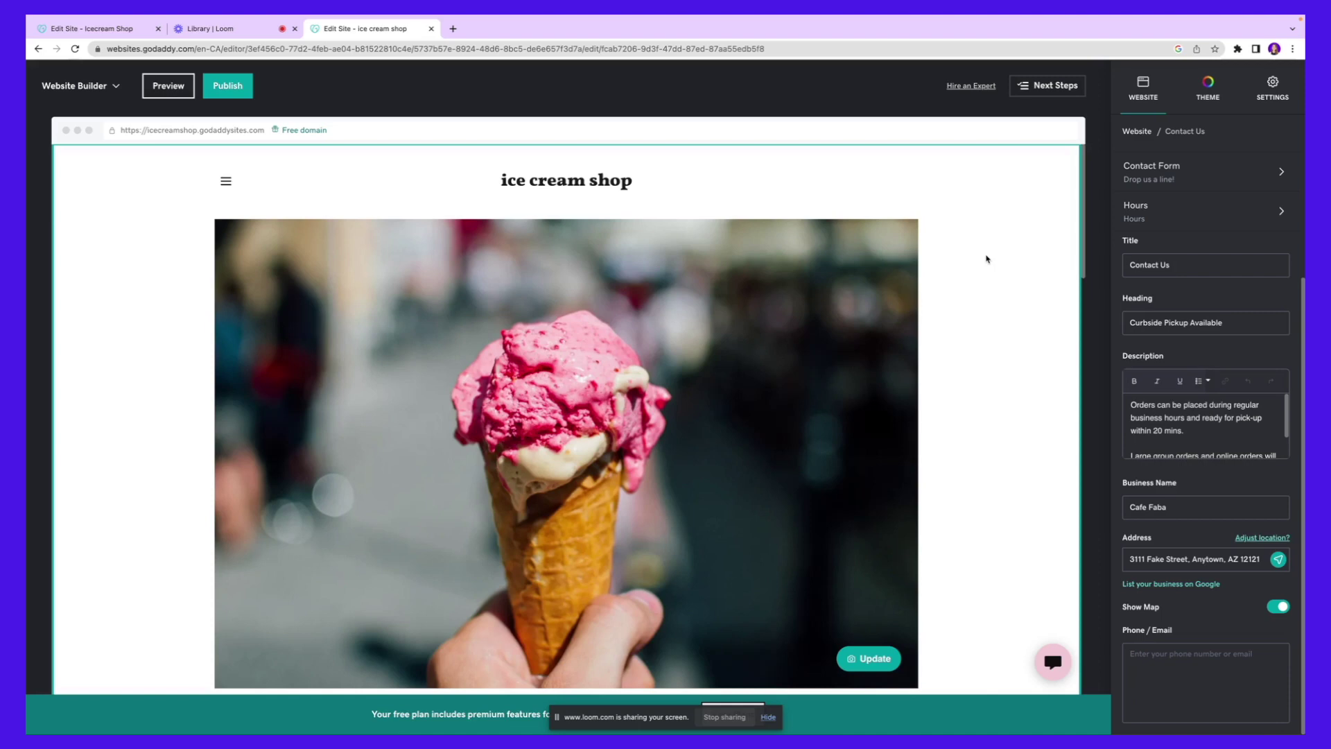
Preview the ice cream shop site on desktop, then switch to the mobile view
left_click(166, 86)
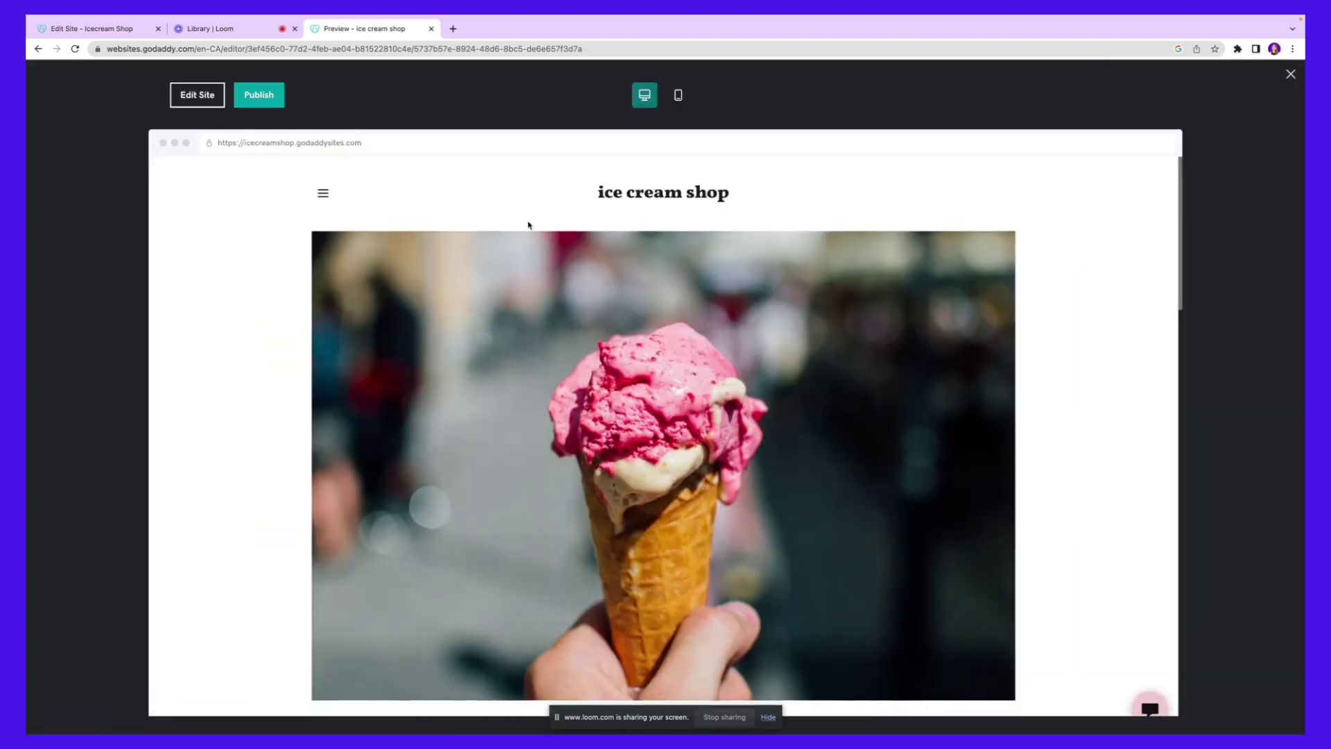
scroll(528, 226, "down", 10)
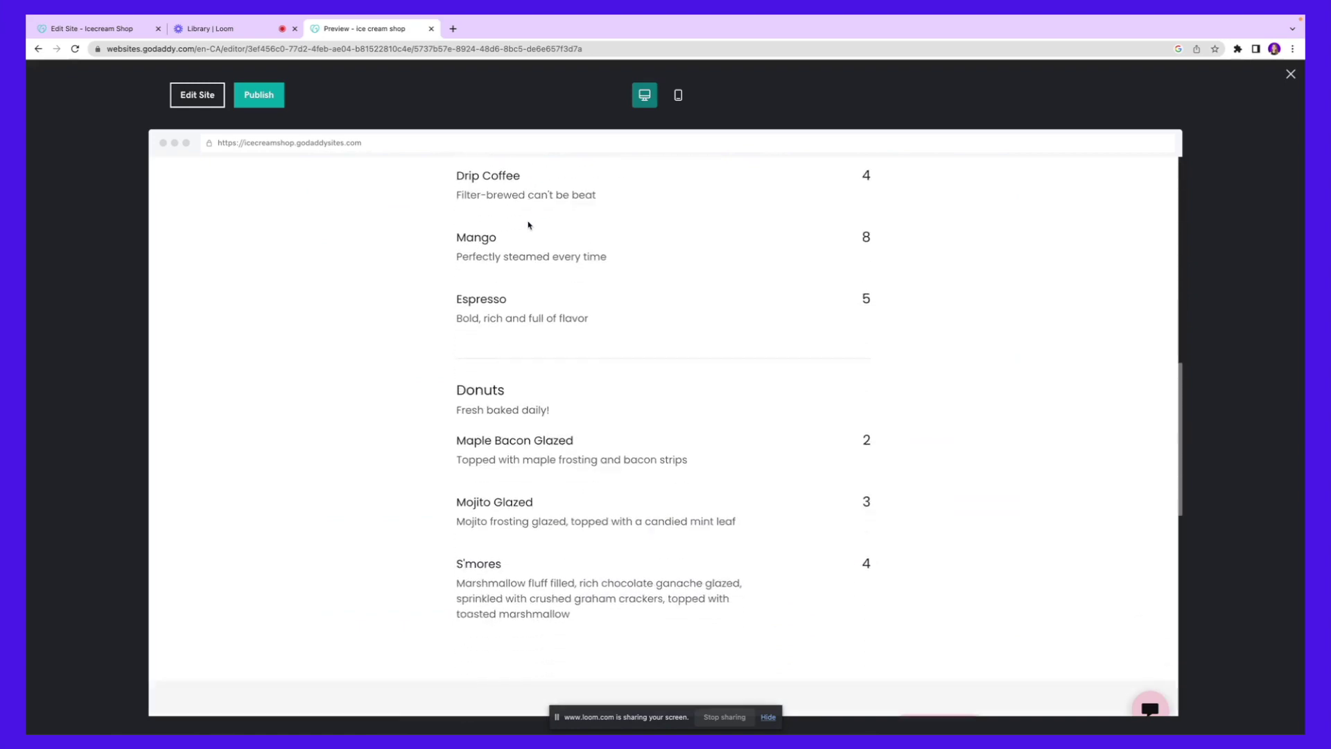
scroll(528, 225, "down", 10)
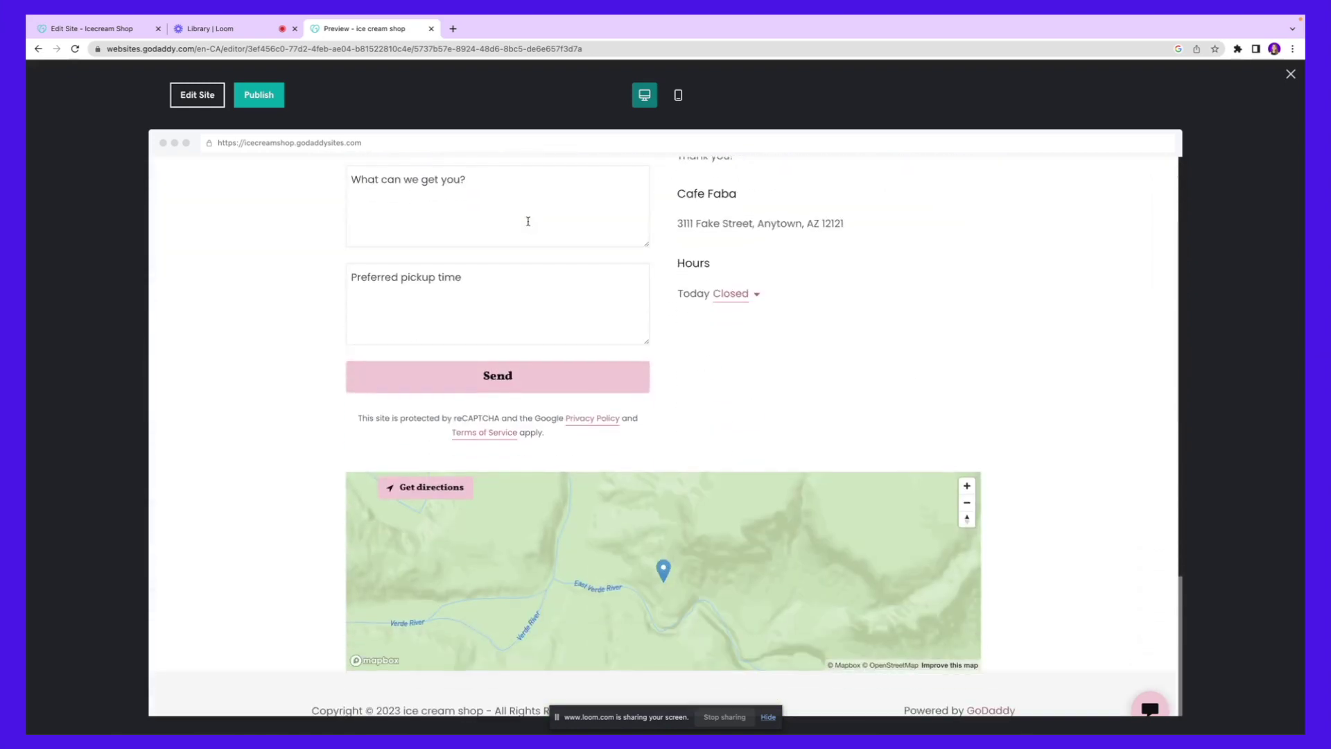
key("Home")
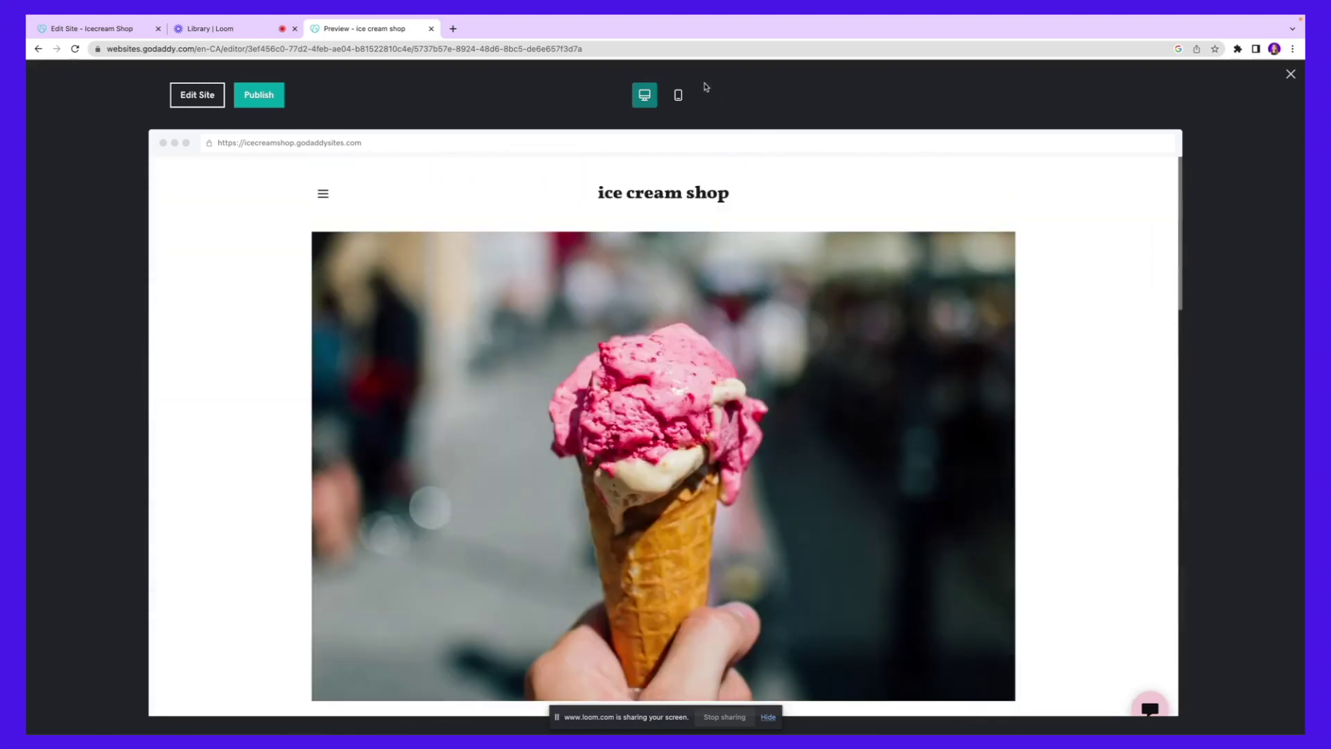
left_click(678, 95)
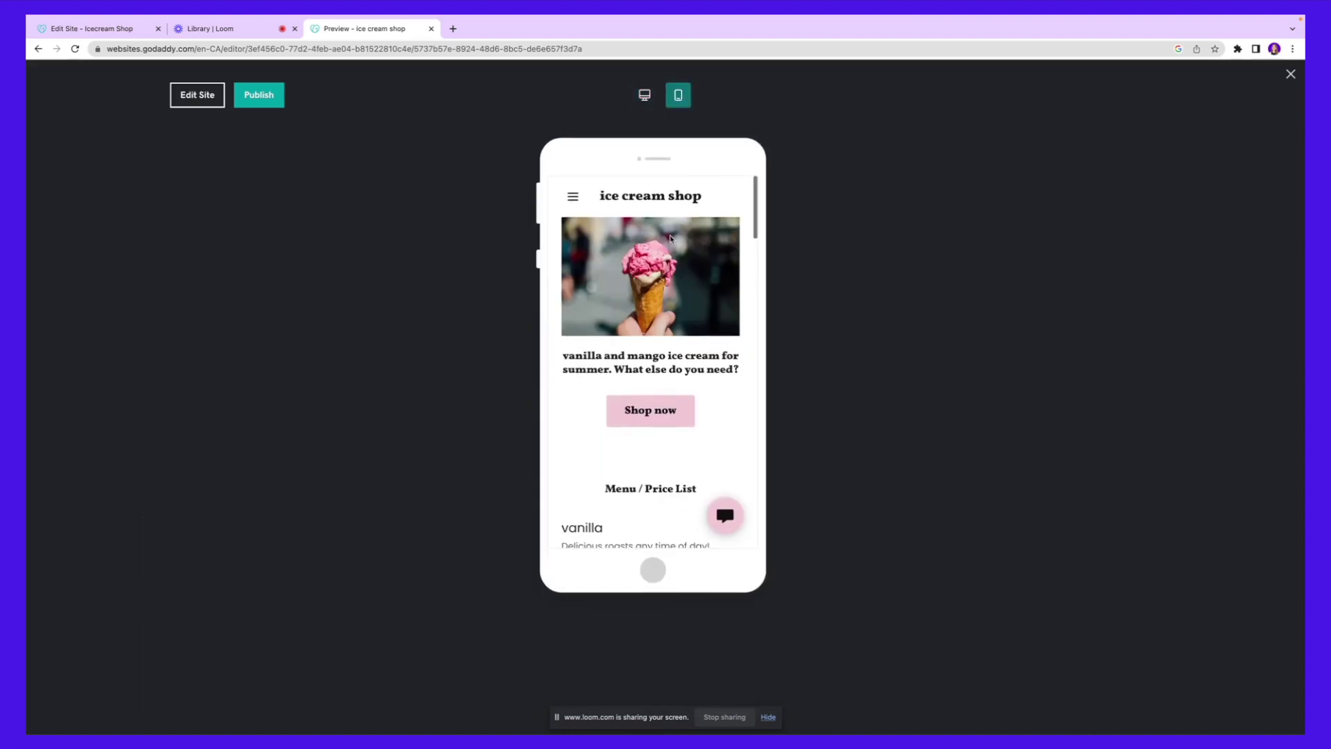
scroll(670, 238, "down", 5)
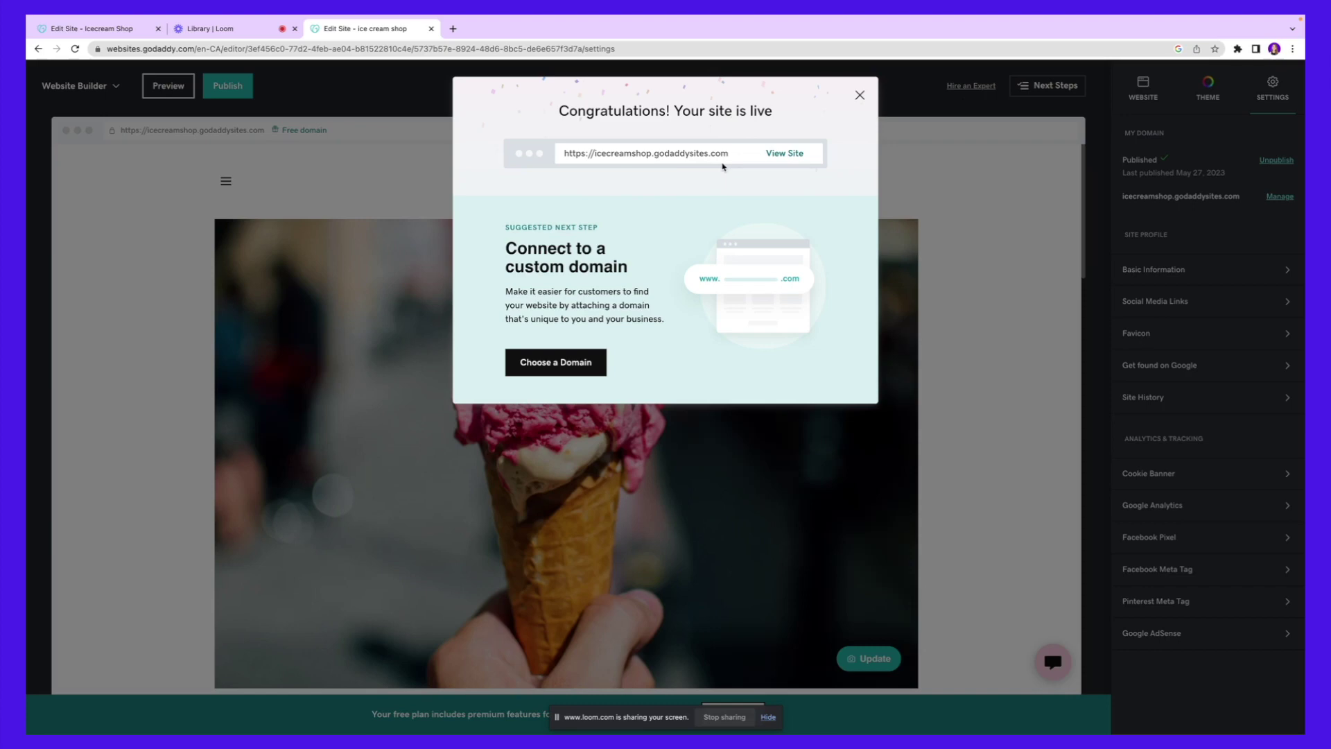
Open the live icecreamshop.godaddysites.com site and scroll through its page to review it
left_click(789, 155)
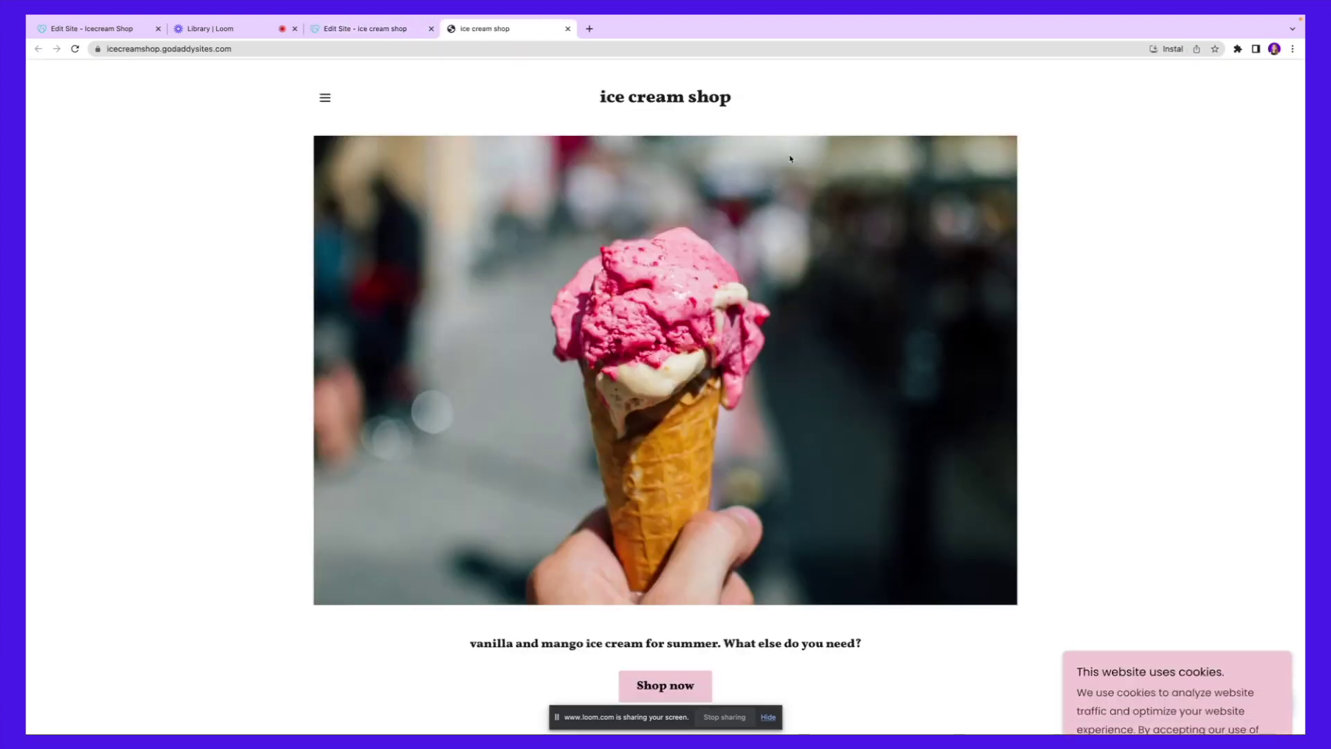
scroll(790, 159, "down", 6)
scroll(790, 158, "down", 8)
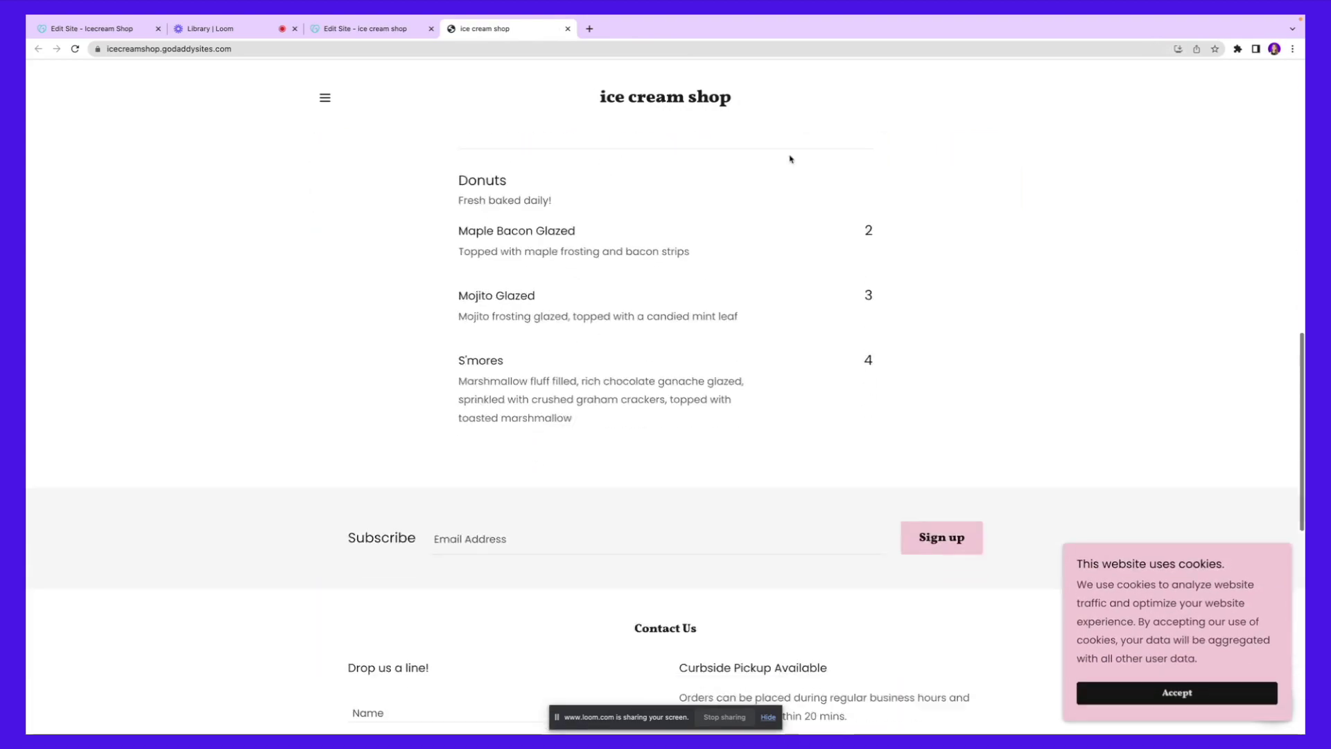
scroll(790, 159, "down", 10)
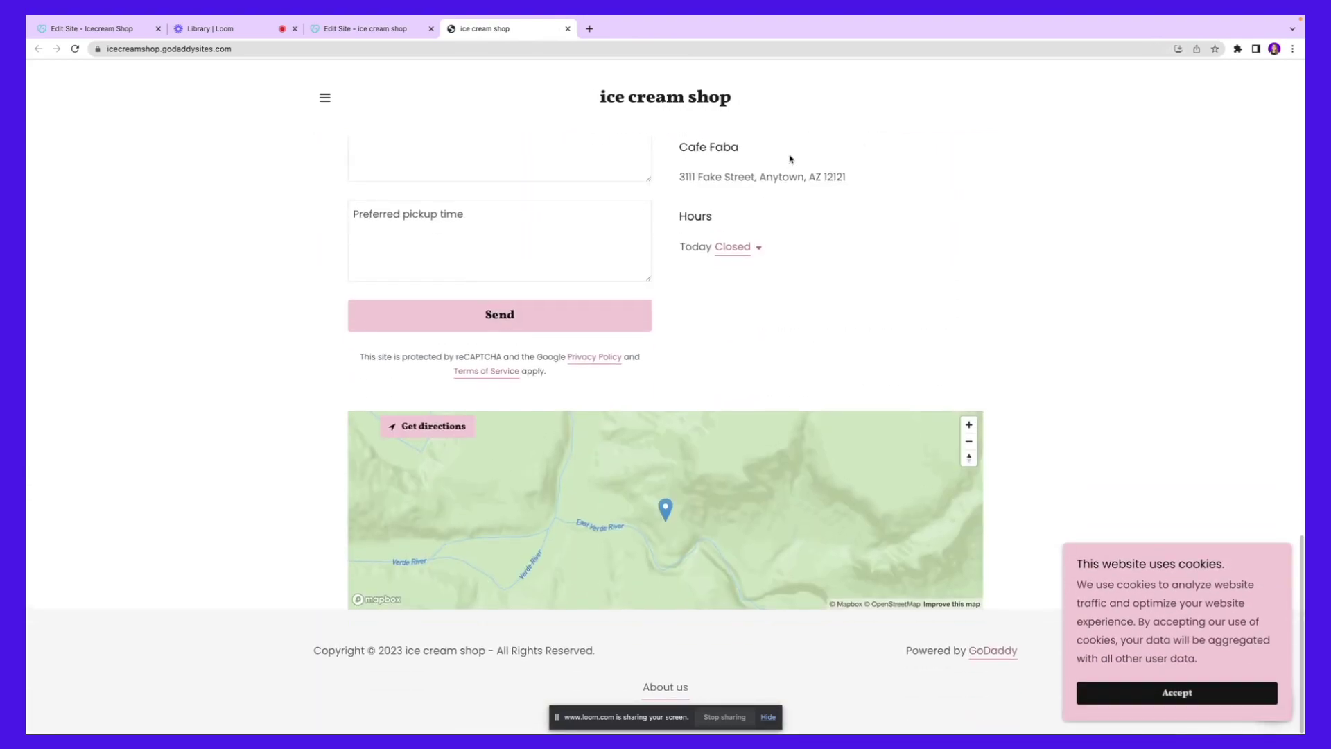
scroll(790, 158, "up", 20)
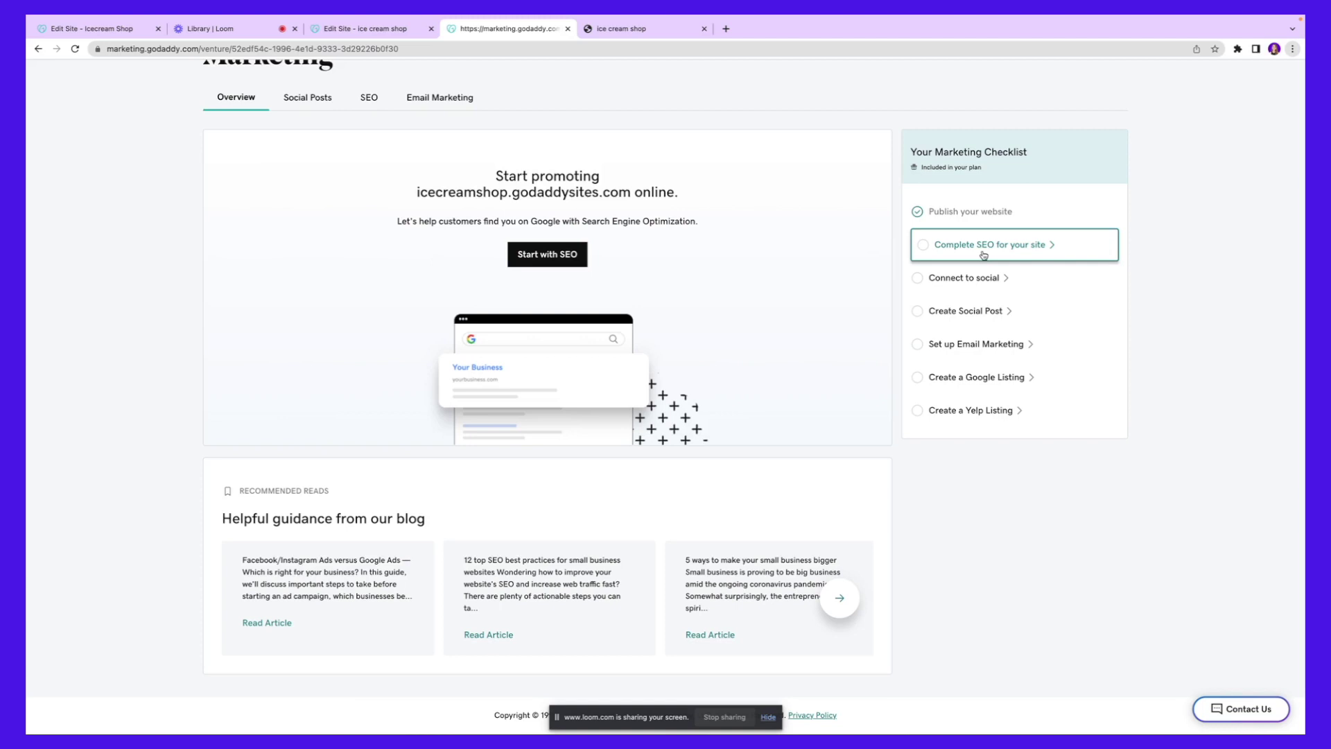
In Email Marketing, page through the suggested templates and start a new email from Bill's Burgers
left_click(440, 97)
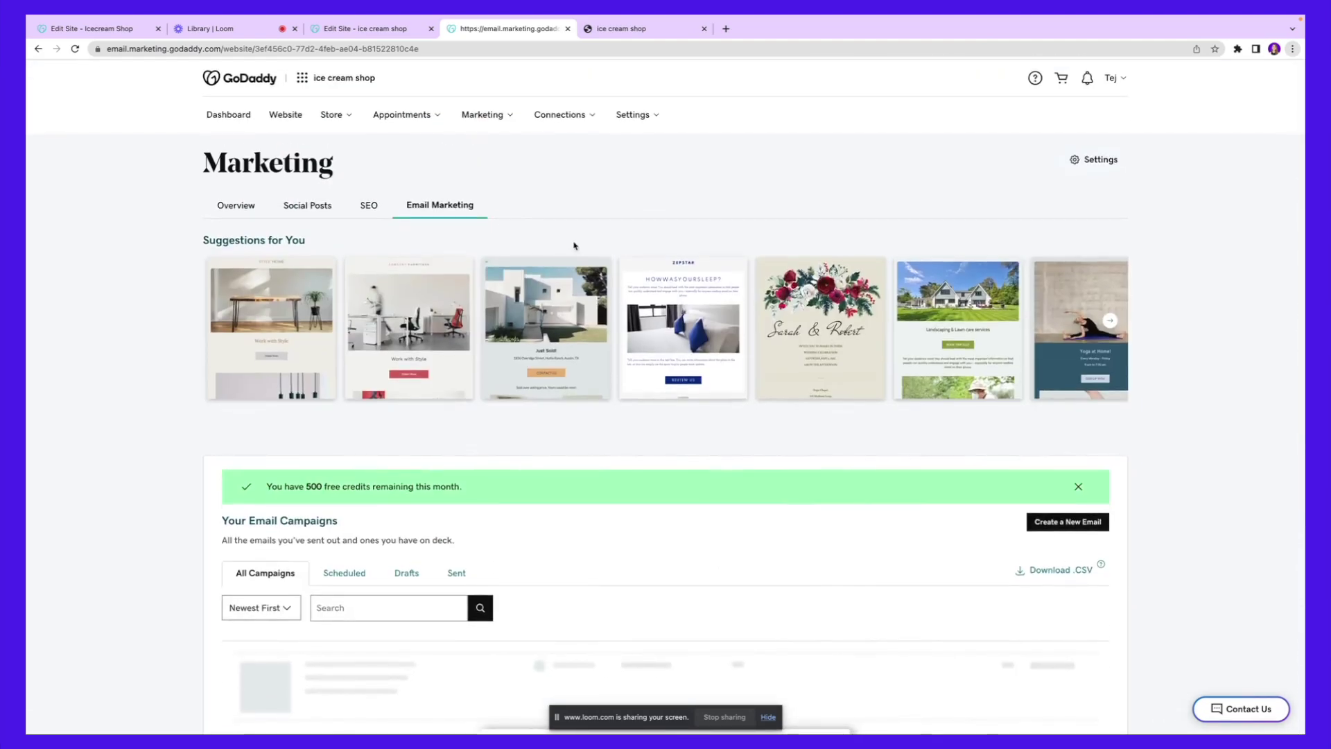
left_click(1110, 323)
left_click(1110, 324)
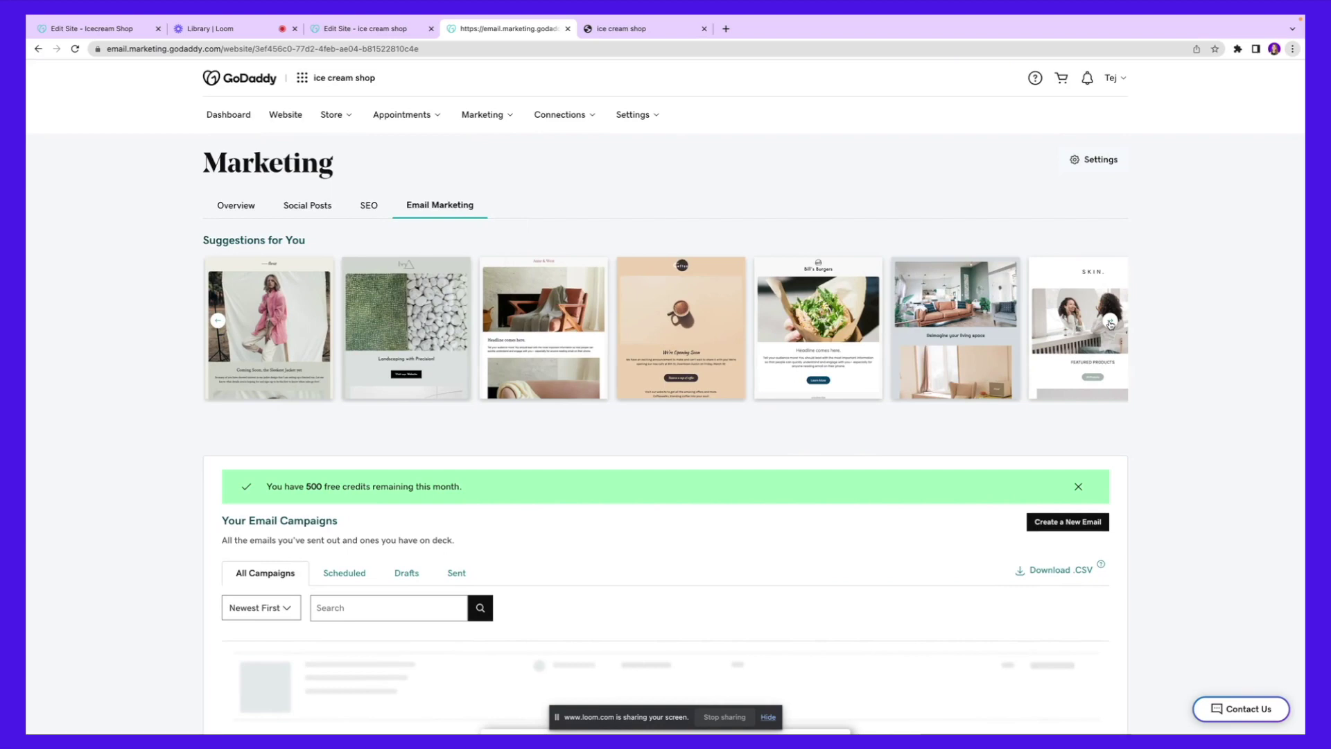
left_click(805, 308)
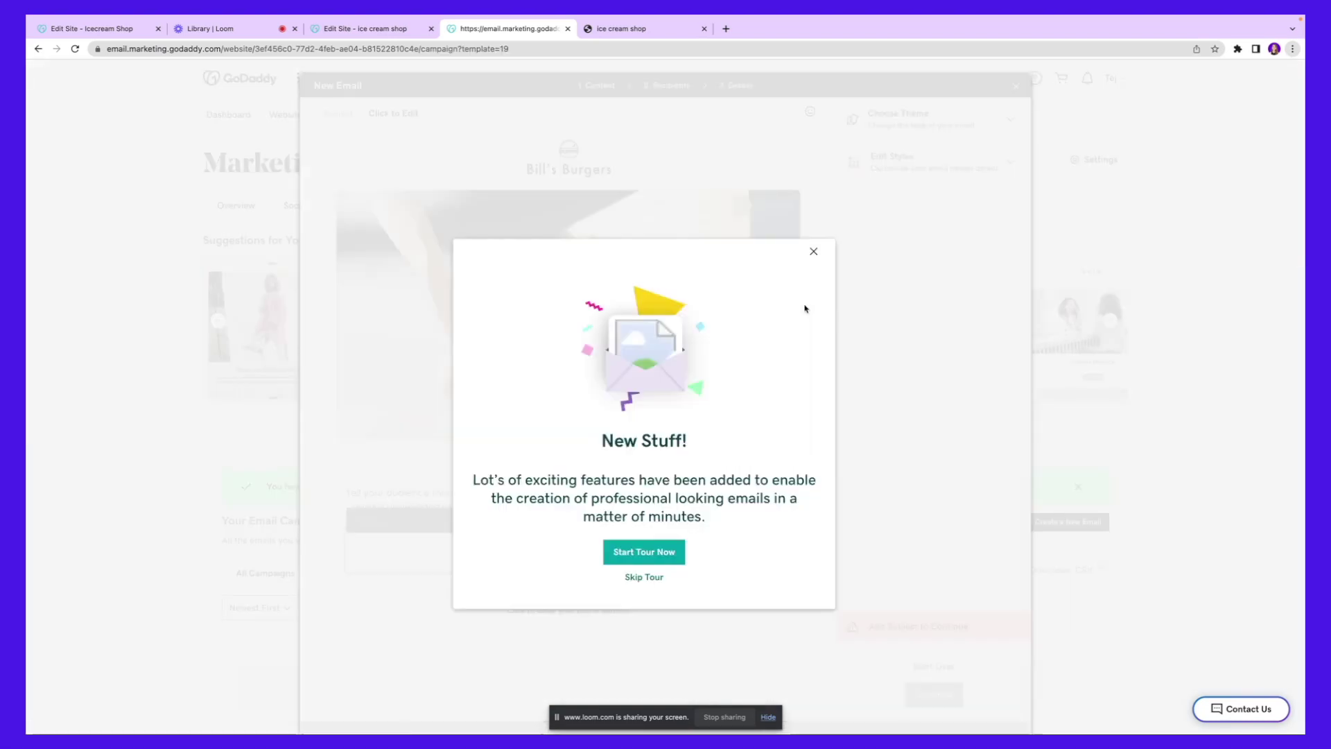
Enter the subject 'Ice cream shop is open' and replace the logo and main image with ice cream pictures
left_click(400, 114)
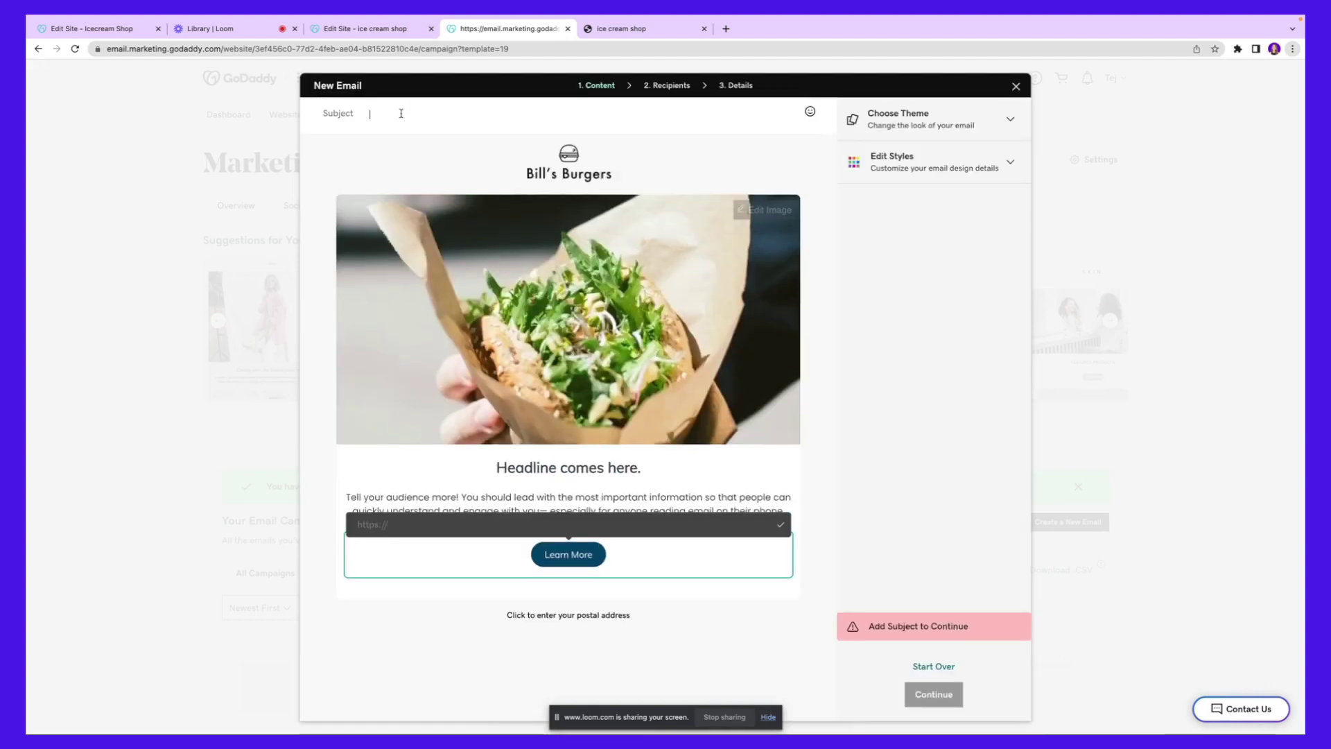
left_click(589, 161)
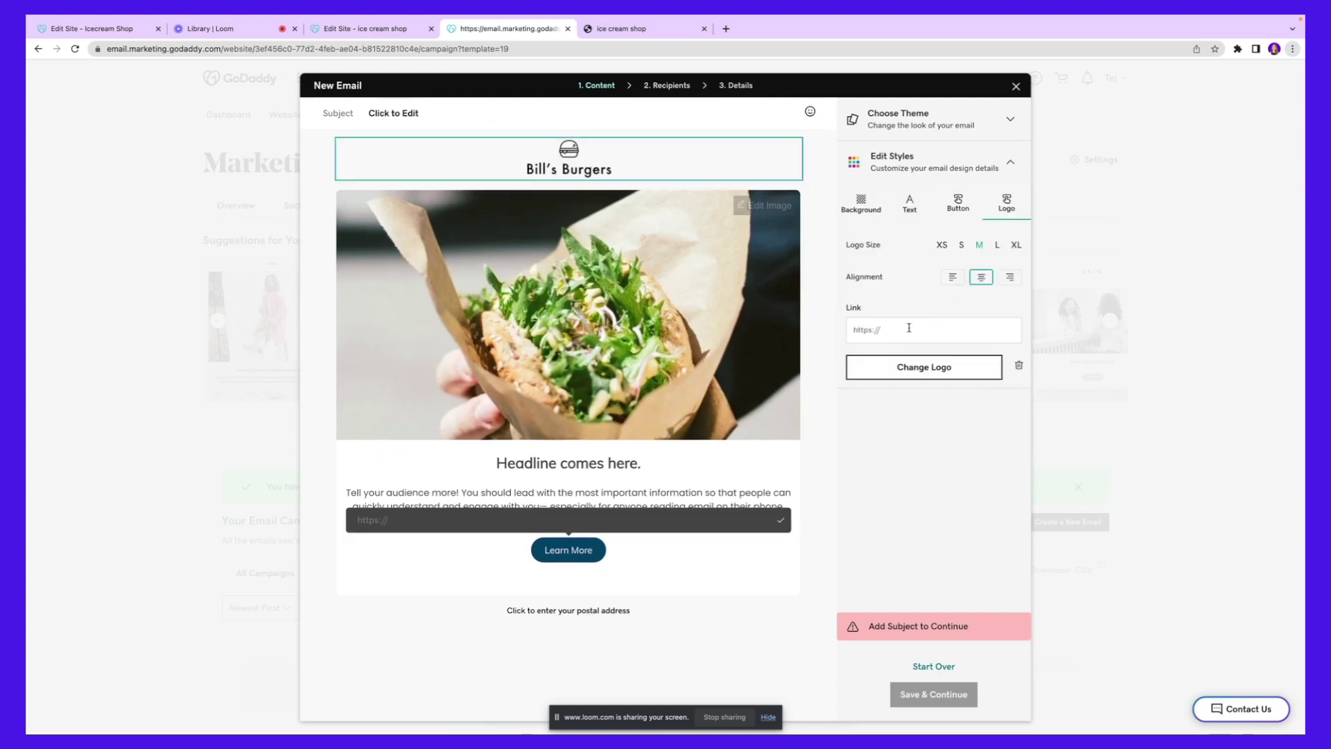
left_click(760, 310)
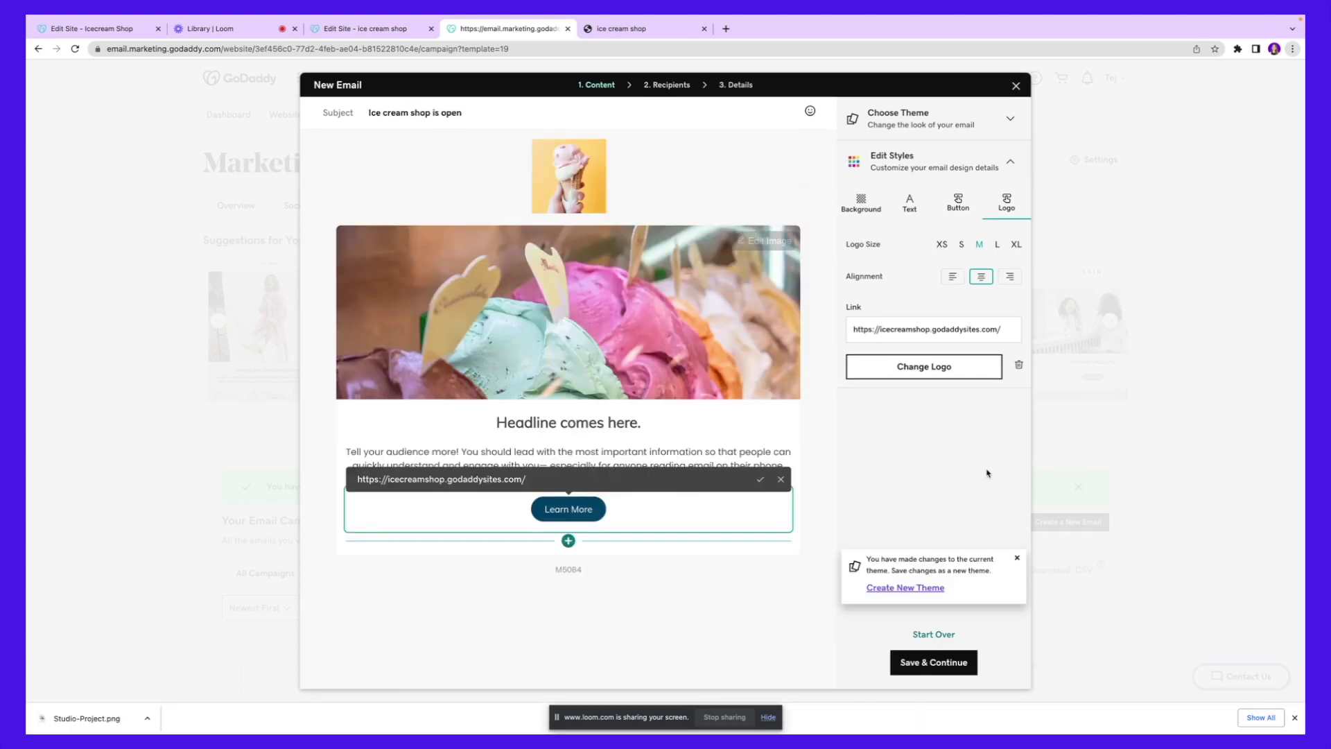
Save the email content, start on recipients, and close the editor, leaving the email in Drafts
left_click(948, 660)
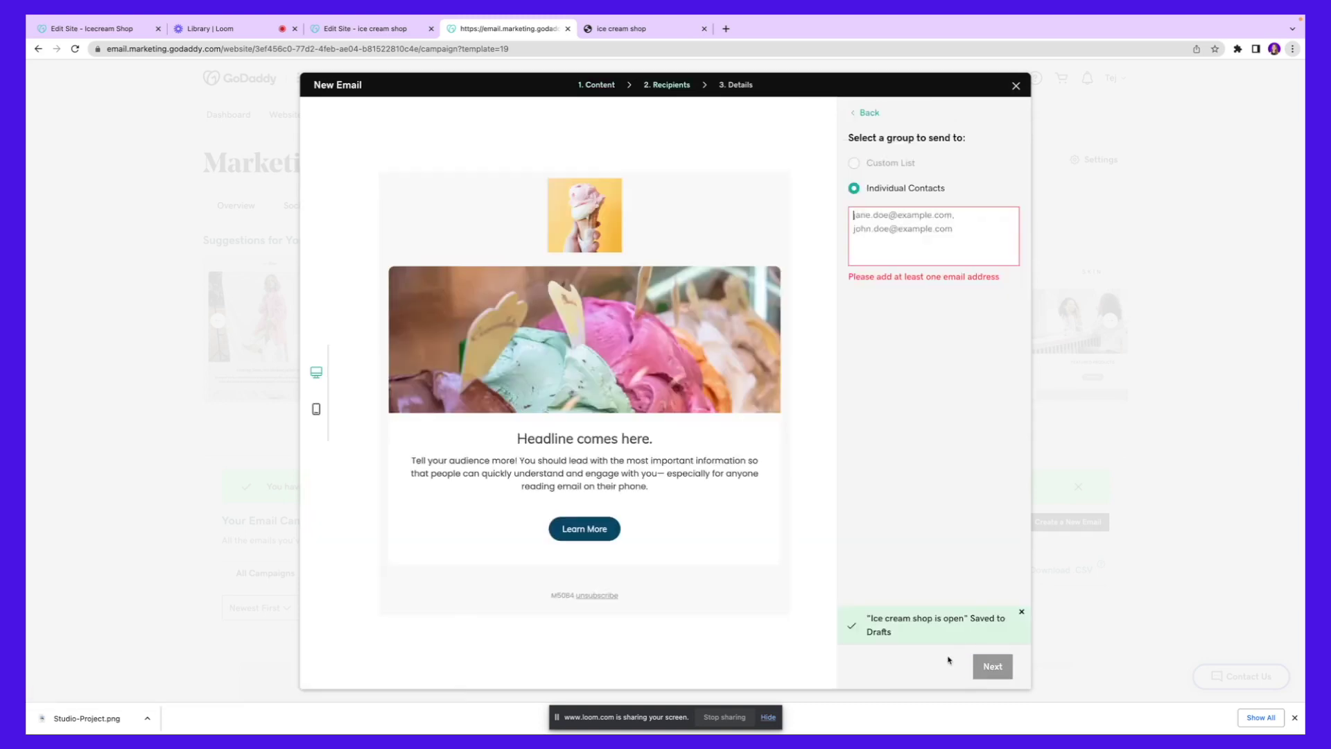
left_click(866, 251)
left_click(1015, 86)
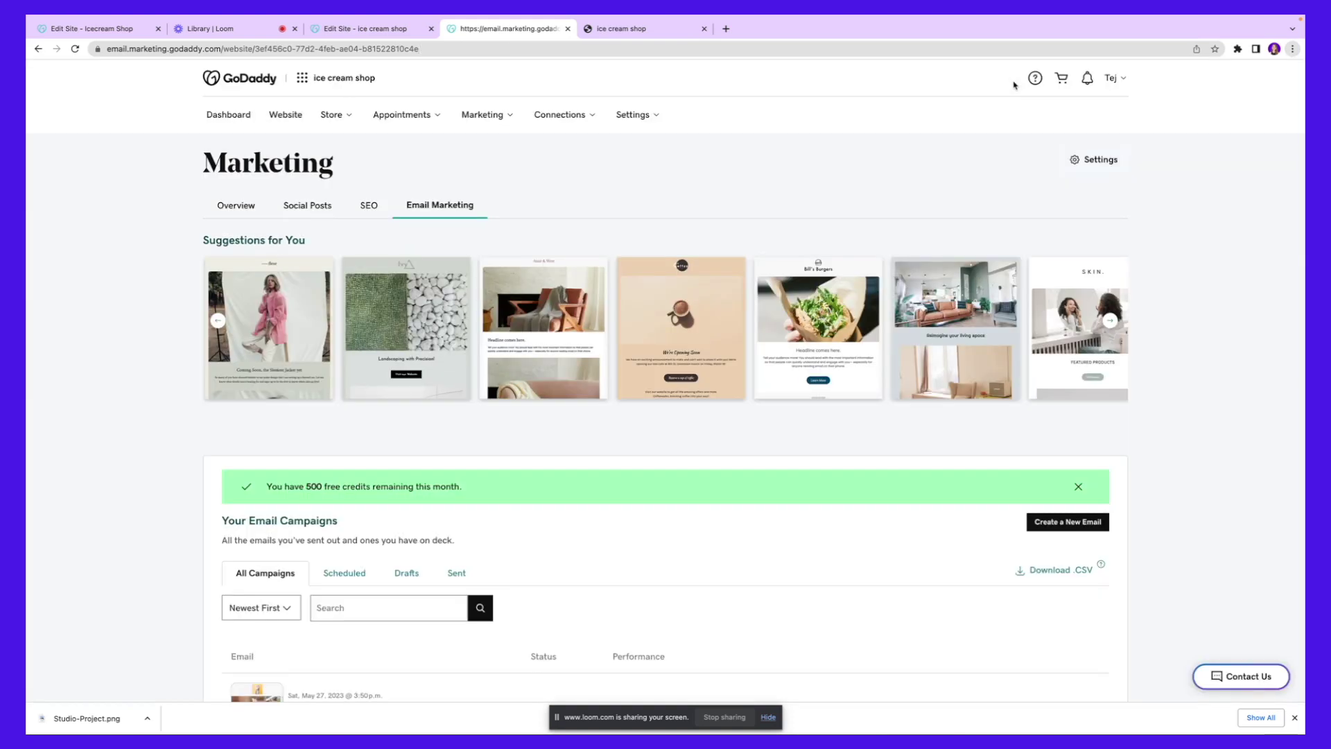
Return to the live ice cream shop site, dismiss the download bar, and scroll its menu, Subscribe and Contact Us sections
key("ctrl+Tab")
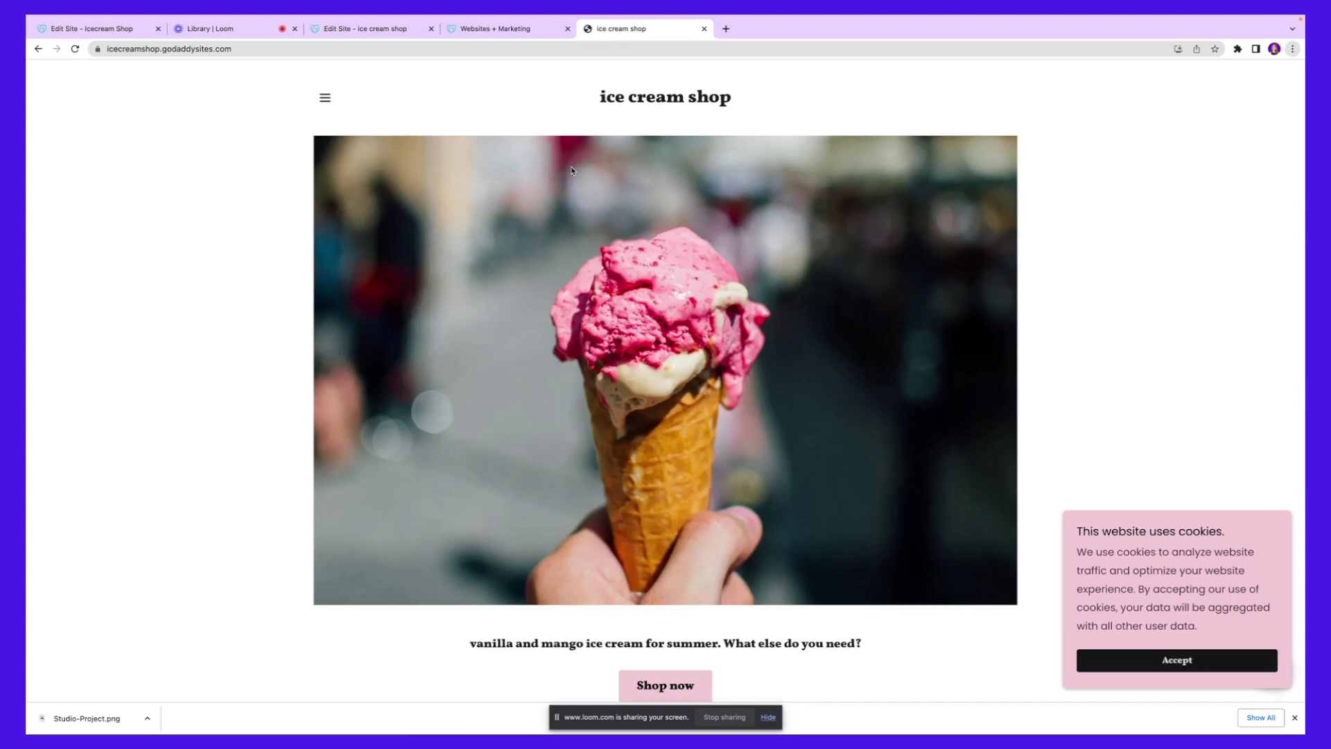
left_click(1295, 718)
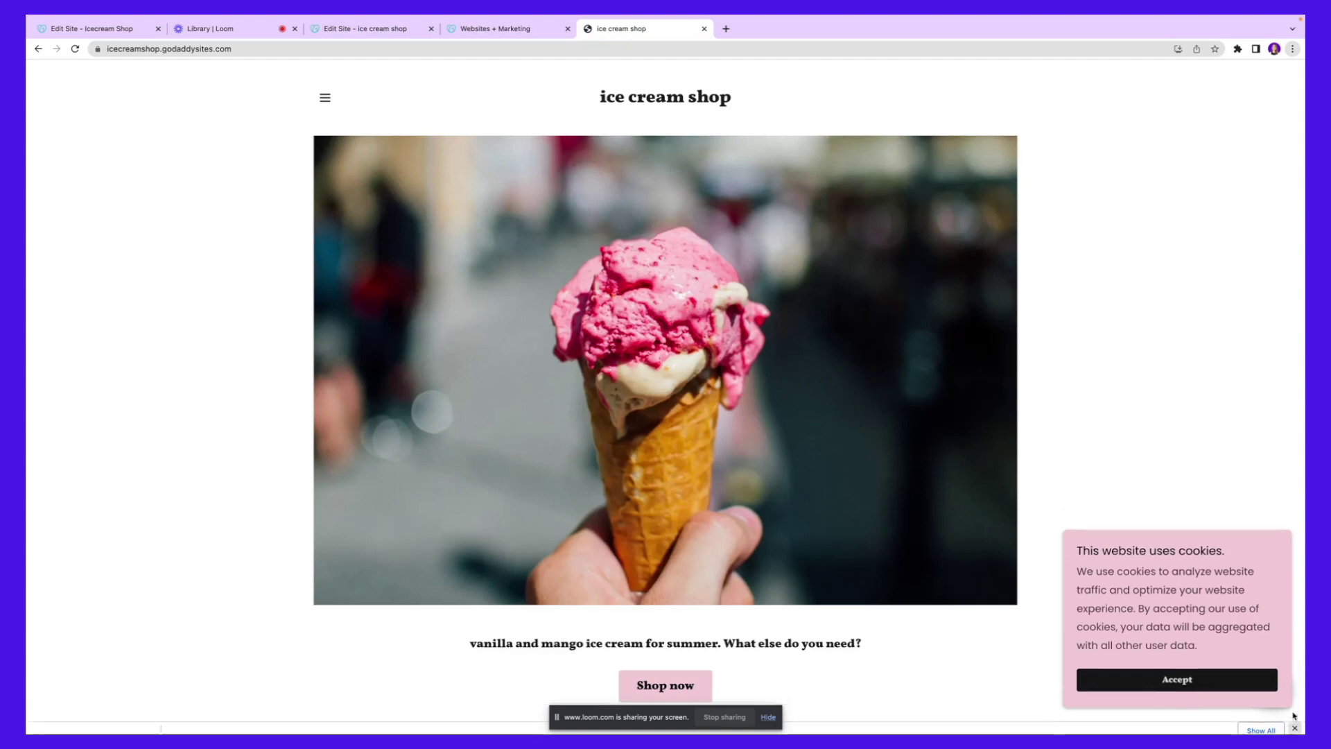
scroll(773, 404, "down", 10)
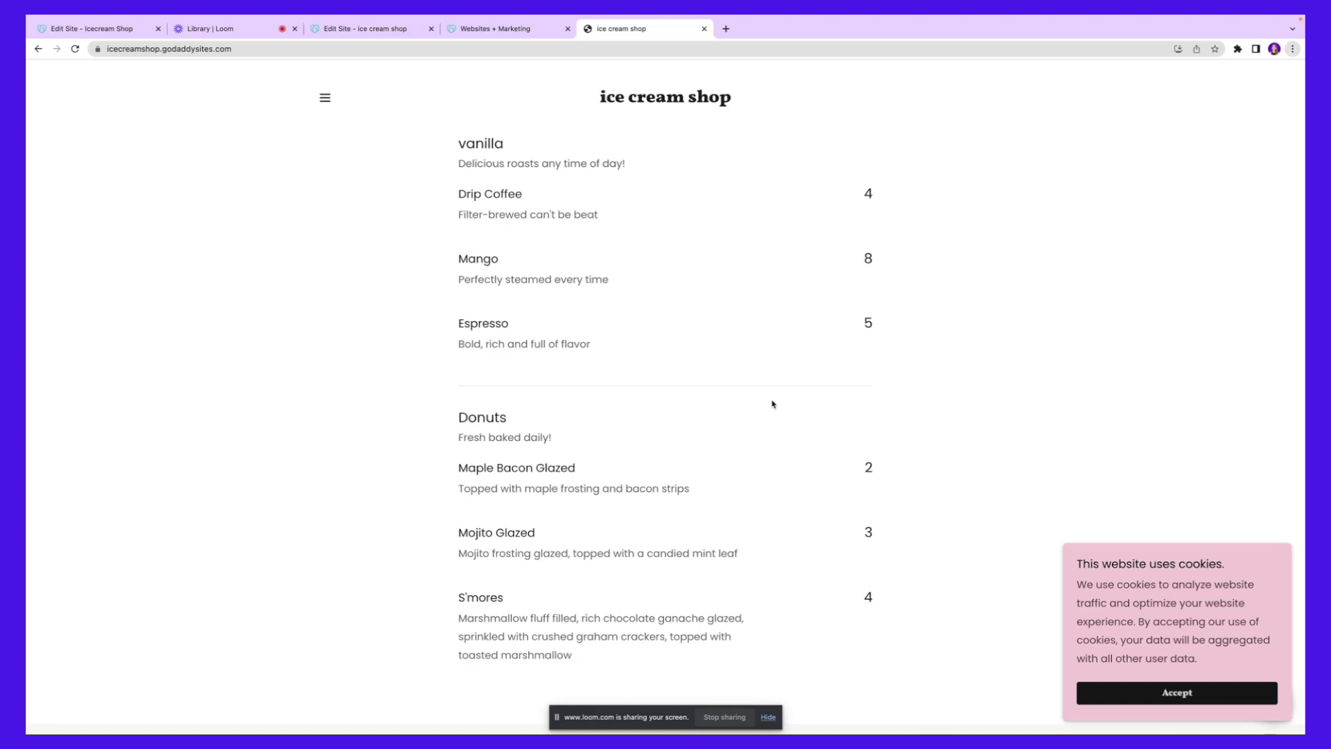
scroll(773, 404, "down", 5)
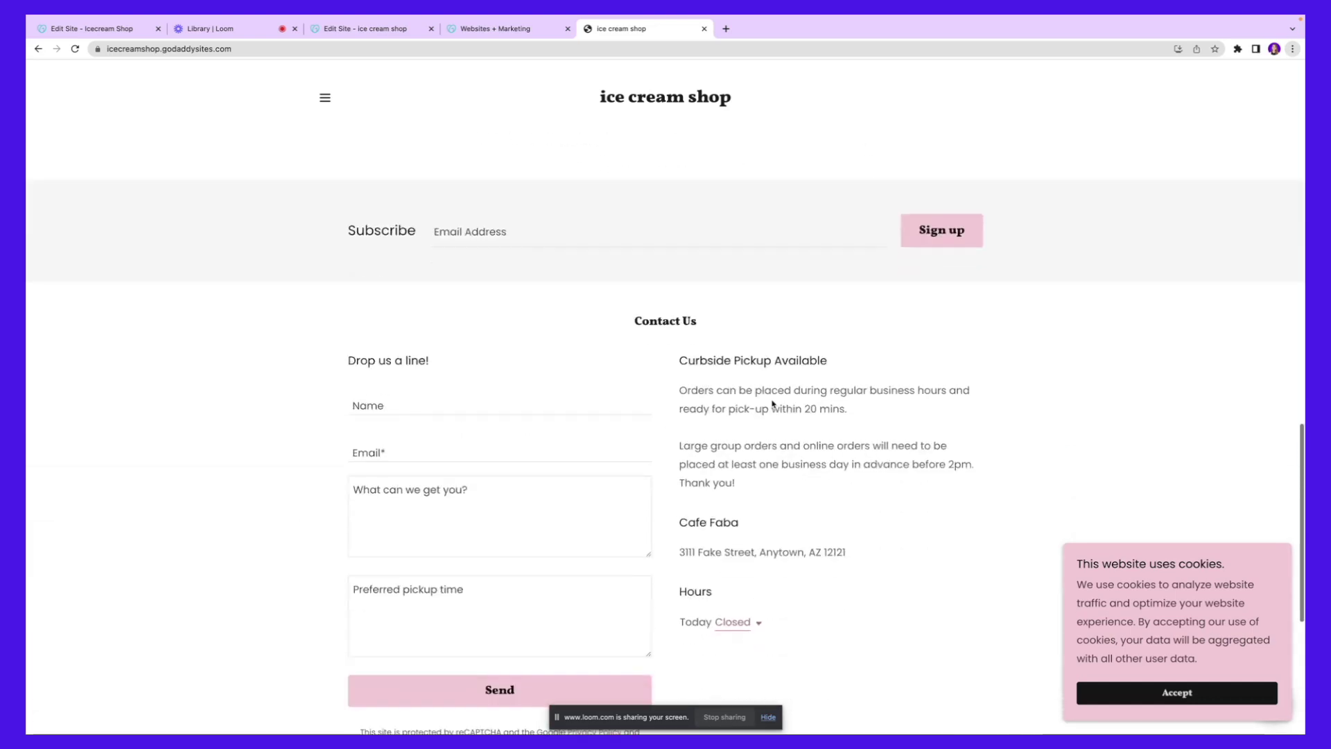
scroll(773, 404, "up", 12)
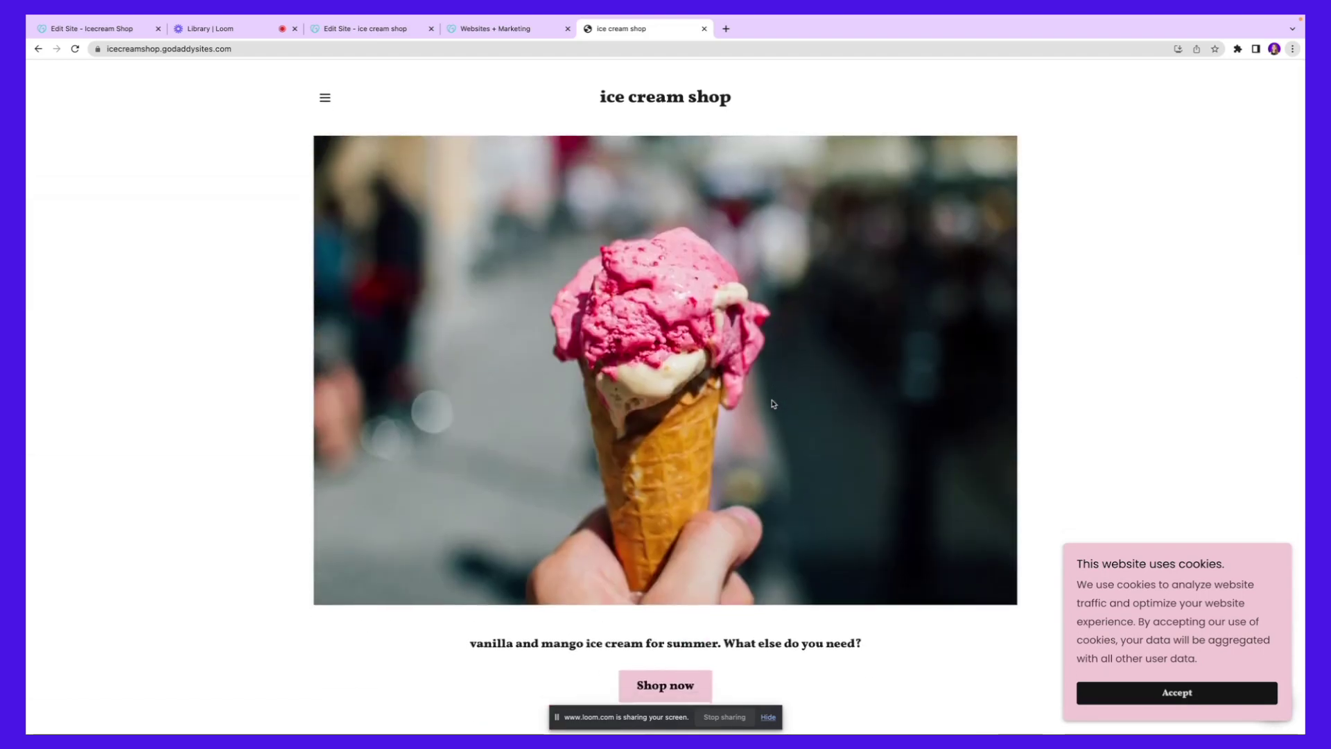